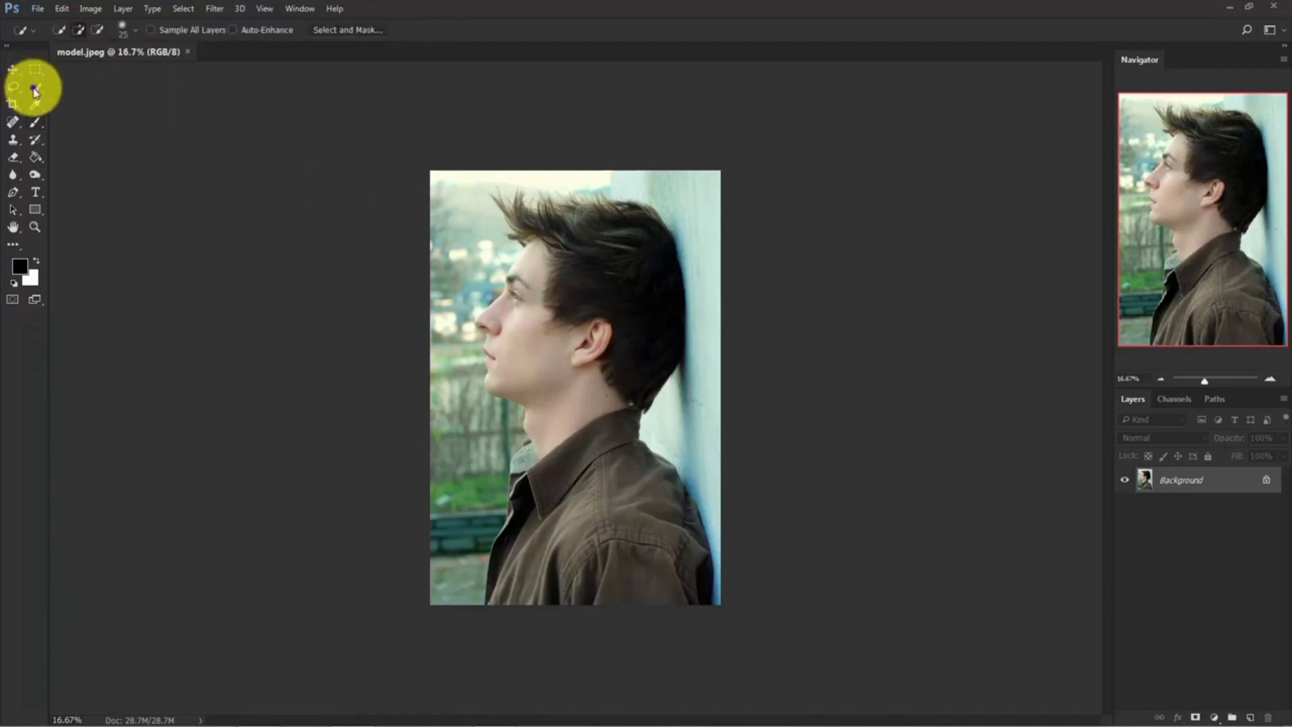
Select the man with the Quick Selection tool and extend the selection around his inner shirt collar.
click(116, 87)
mouse_move(583, 525)
mouse_down()
mouse_move(620, 527)
mouse_move(629, 553)
mouse_move(532, 580)
mouse_move(520, 570)
mouse_move(563, 329)
mouse_move(563, 252)
mouse_move(524, 216)
mouse_up()
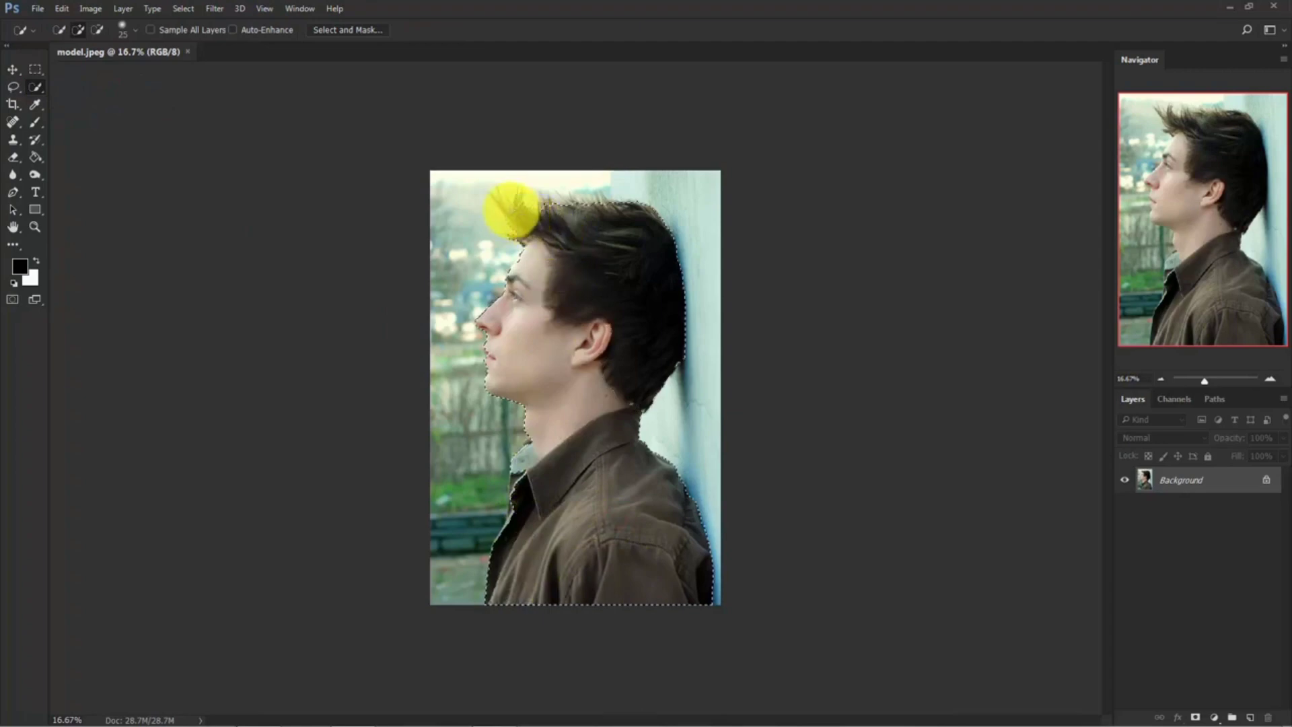
key(ctrl+plus)
key(ctrl+plus)
key(ctrl+plus)
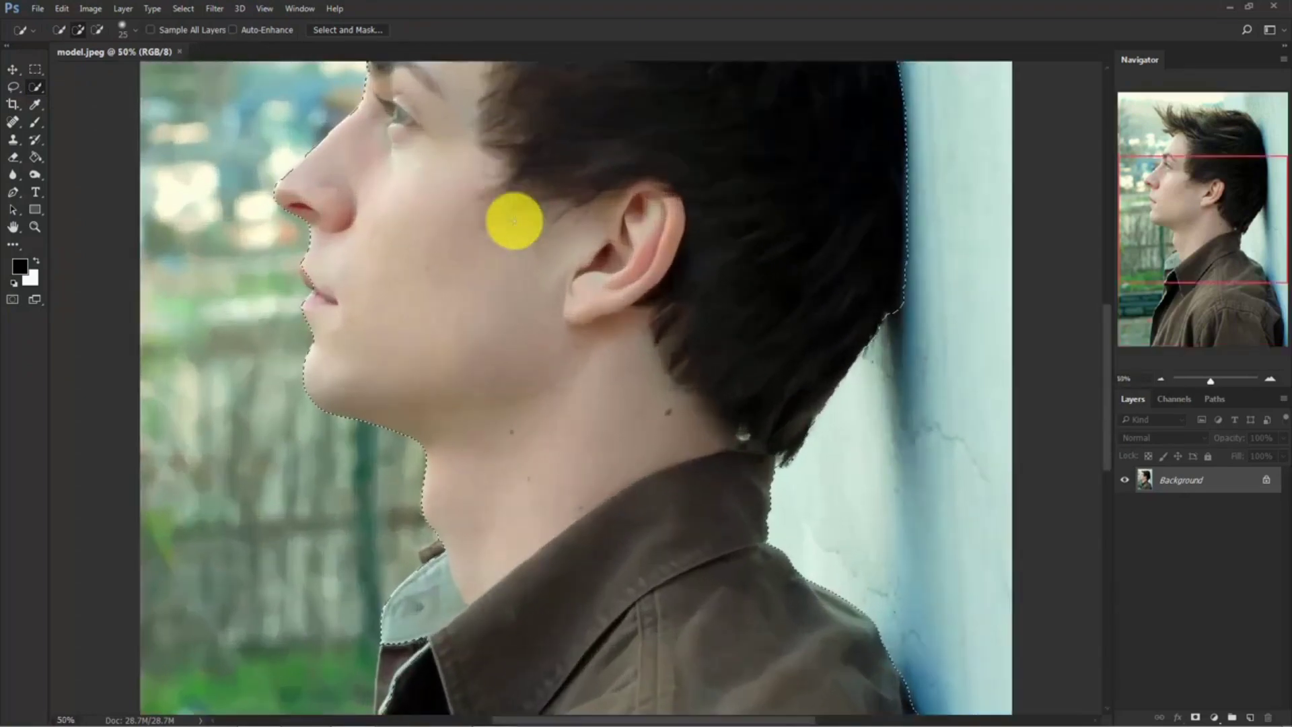
drag(505, 506, 498, 395)
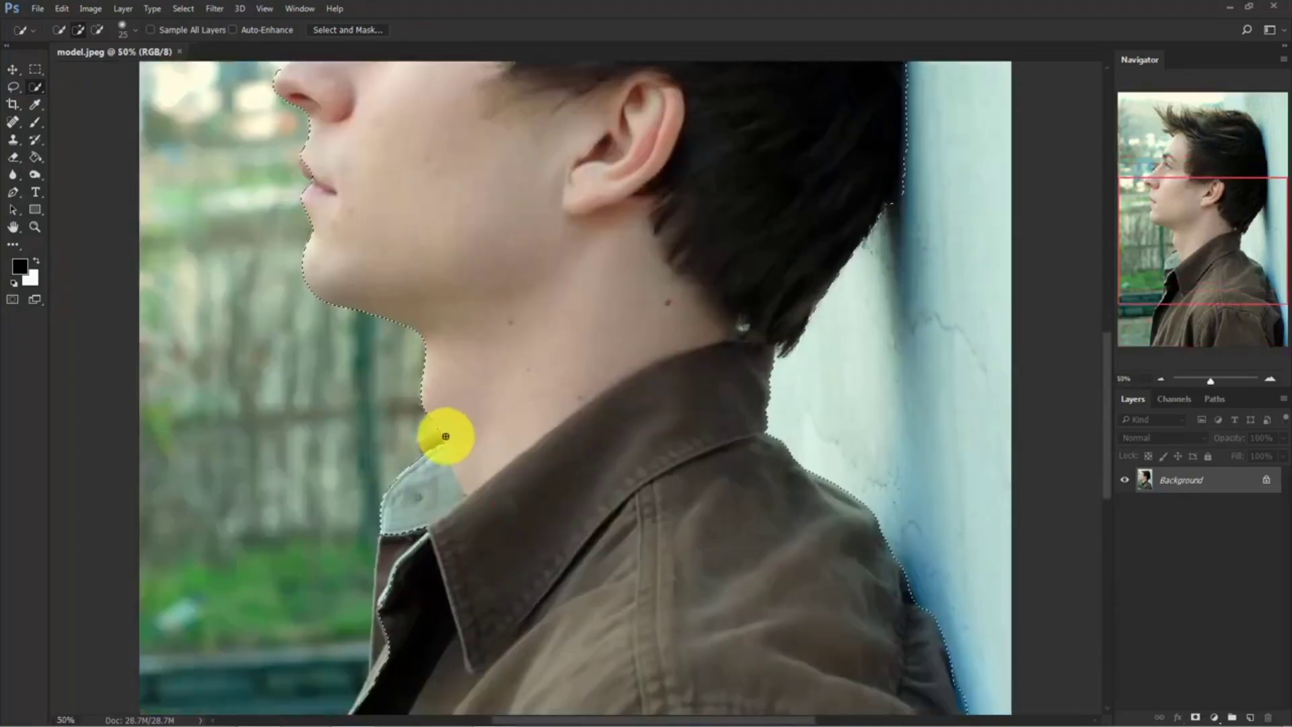
drag(417, 253, 459, 528)
Refine the selection edge at the man's lips, forehead and the front opening of his jacket.
click(351, 442)
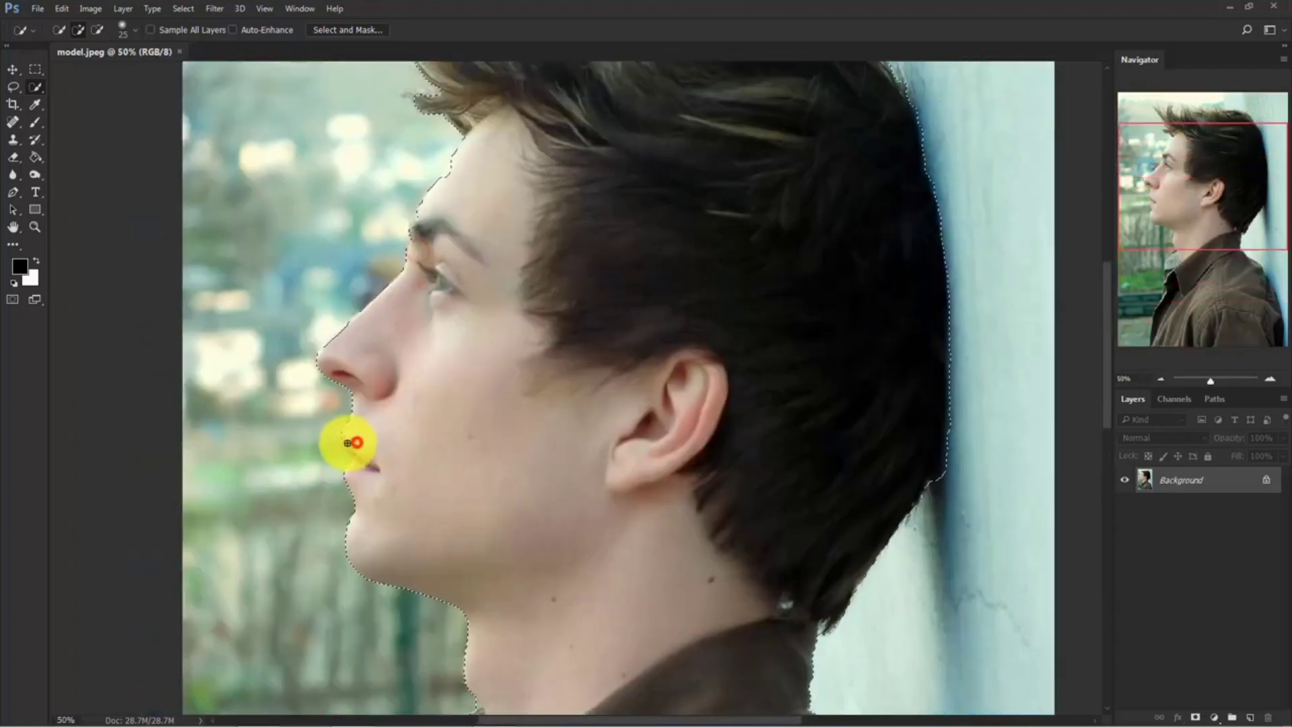
click(454, 163)
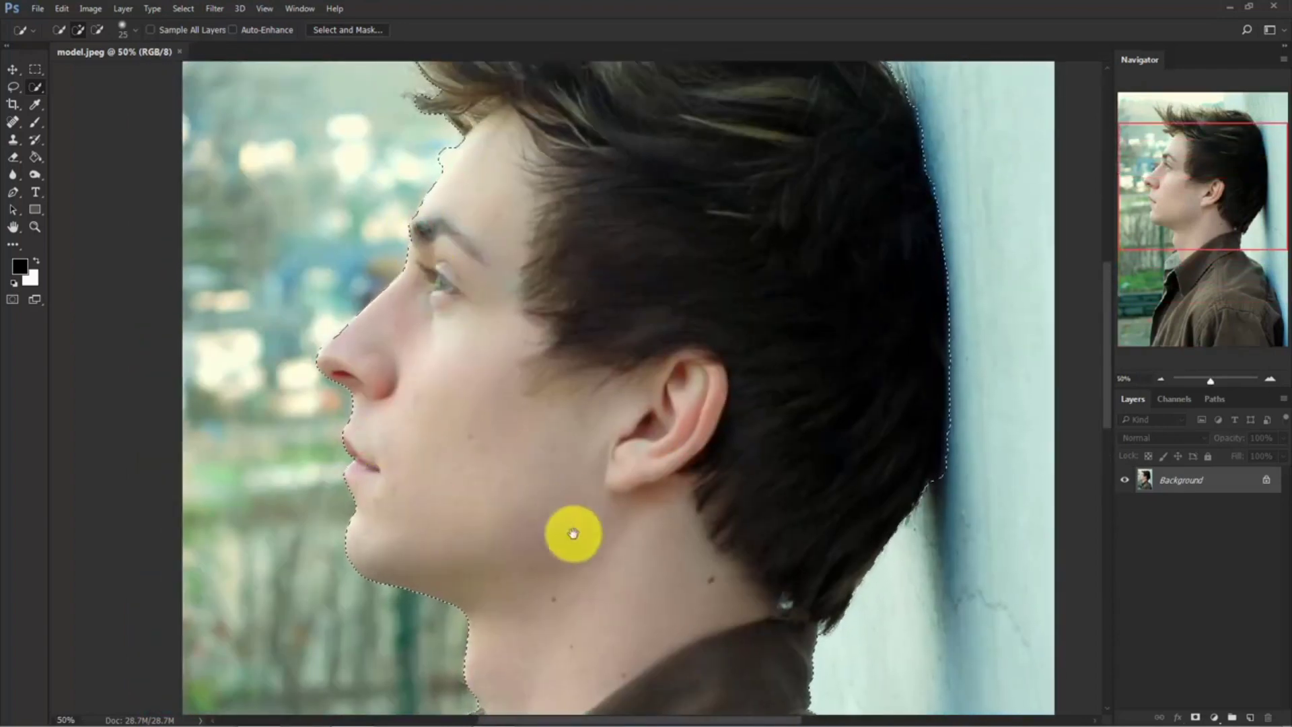
drag(571, 533, 505, 150)
drag(370, 421, 365, 501)
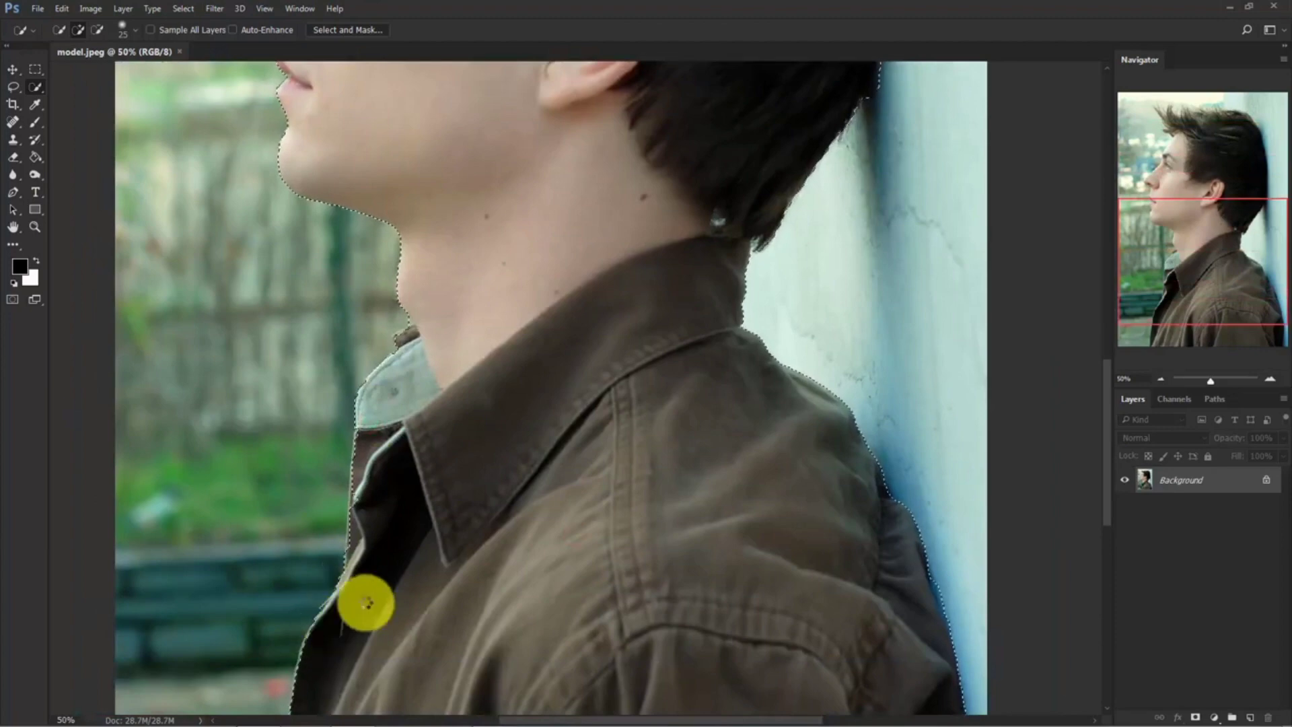
key(ctrl+minus)
key(ctrl+minus)
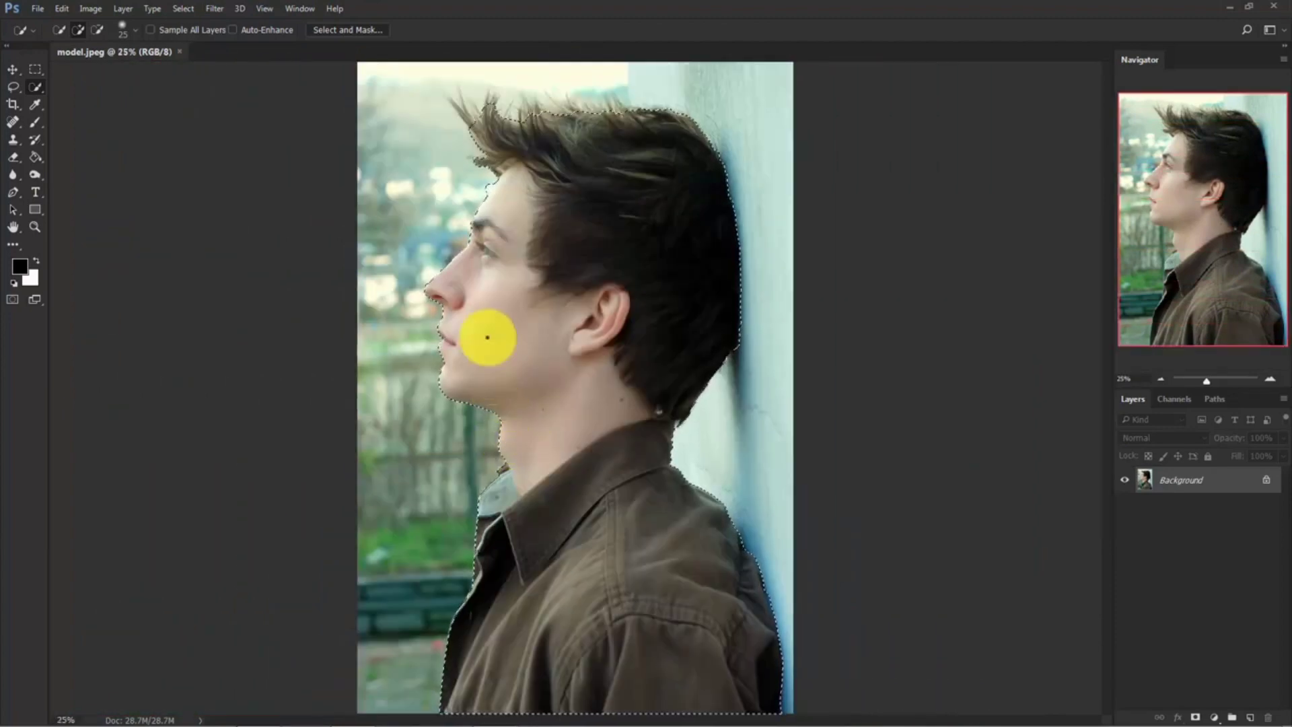
Open Select and Mask, preview the cutout on black, and brush along the hair with the Refine Edge Brush to recover stray strands.
click(347, 31)
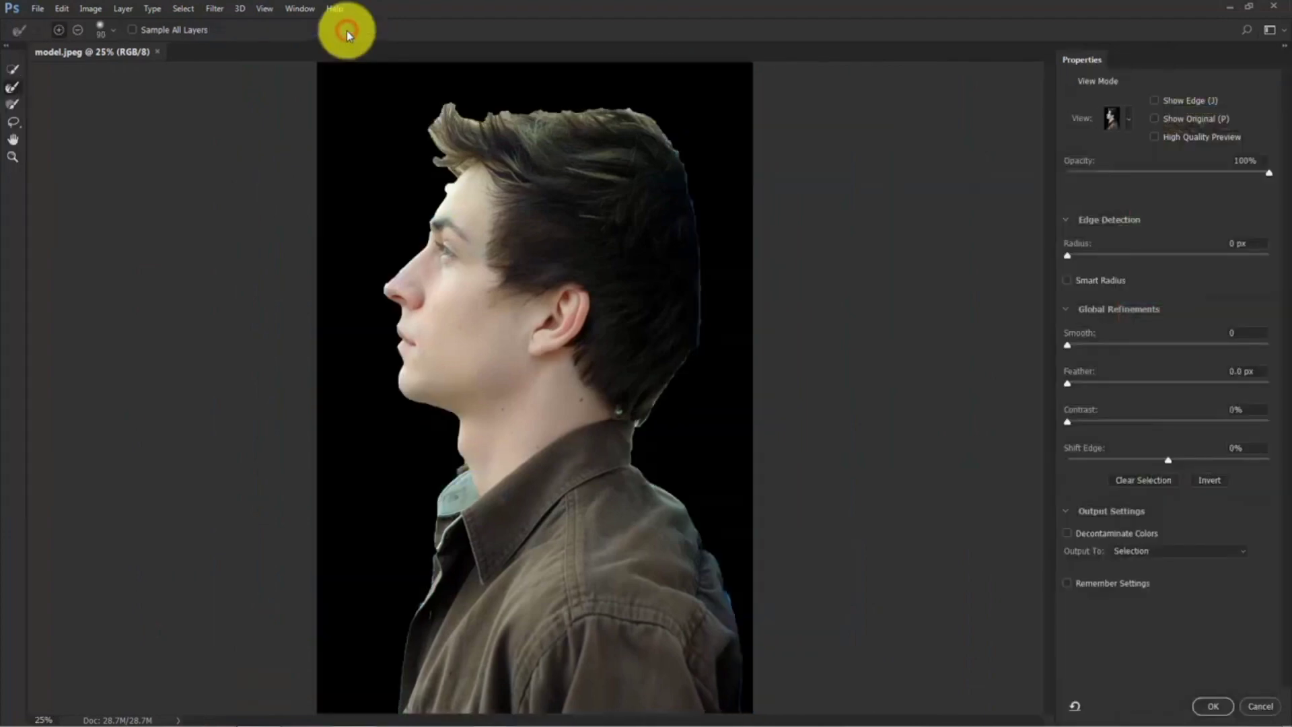
click(1125, 123)
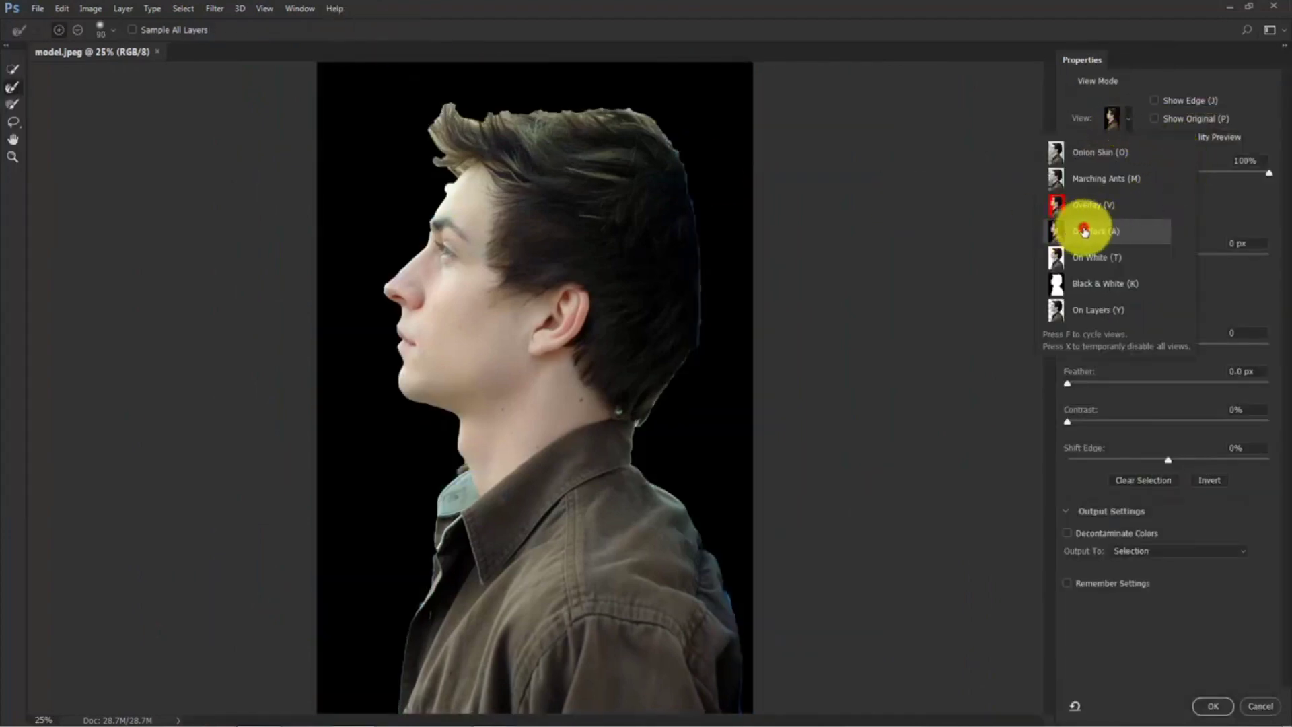
click(15, 89)
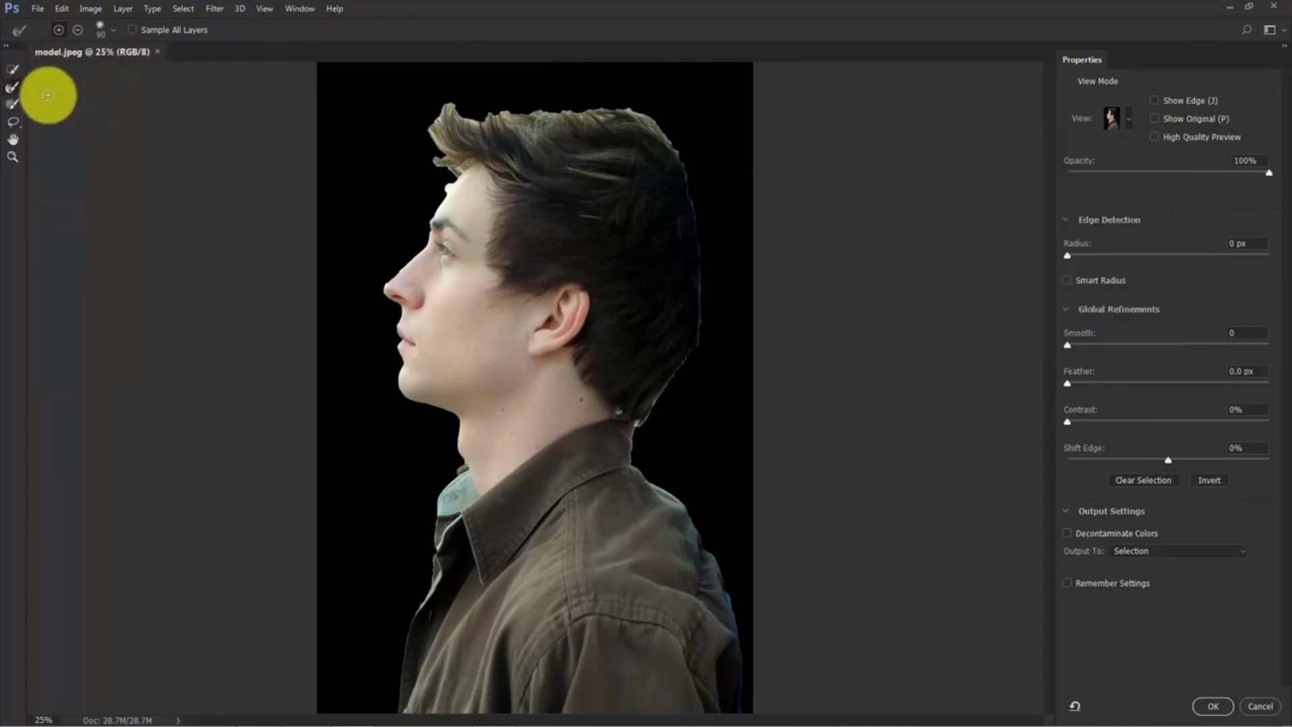
mouse_move(400, 149)
mouse_down()
mouse_move(522, 147)
mouse_move(596, 118)
mouse_move(461, 122)
mouse_move(417, 94)
mouse_move(462, 171)
mouse_move(449, 99)
mouse_move(471, 128)
mouse_move(602, 111)
mouse_move(635, 114)
mouse_move(663, 138)
mouse_move(586, 117)
mouse_move(497, 123)
mouse_move(444, 136)
mouse_move(444, 189)
mouse_move(396, 189)
mouse_move(357, 146)
mouse_move(480, 148)
mouse_move(483, 129)
mouse_move(577, 165)
mouse_move(640, 391)
mouse_move(620, 411)
mouse_move(678, 422)
mouse_move(648, 399)
mouse_move(622, 452)
mouse_move(643, 387)
mouse_move(1112, 515)
mouse_up()
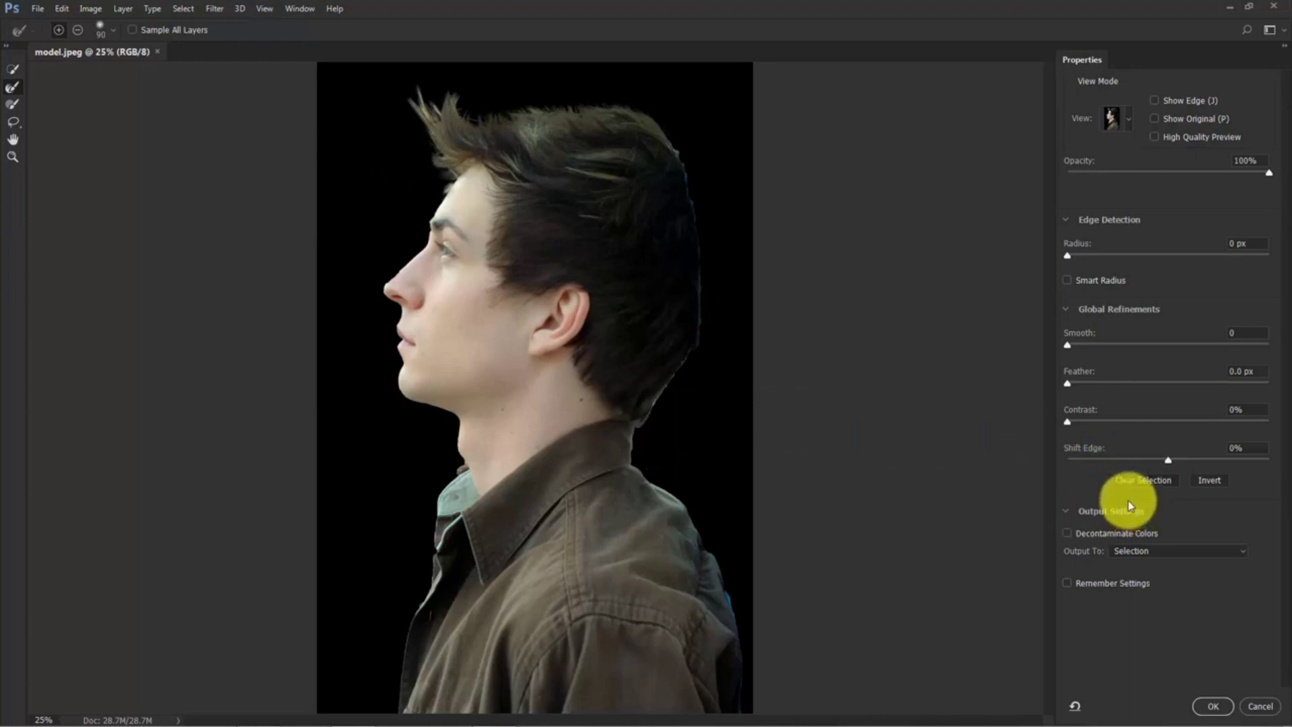
Output the refined selection to a new layer.
click(1152, 551)
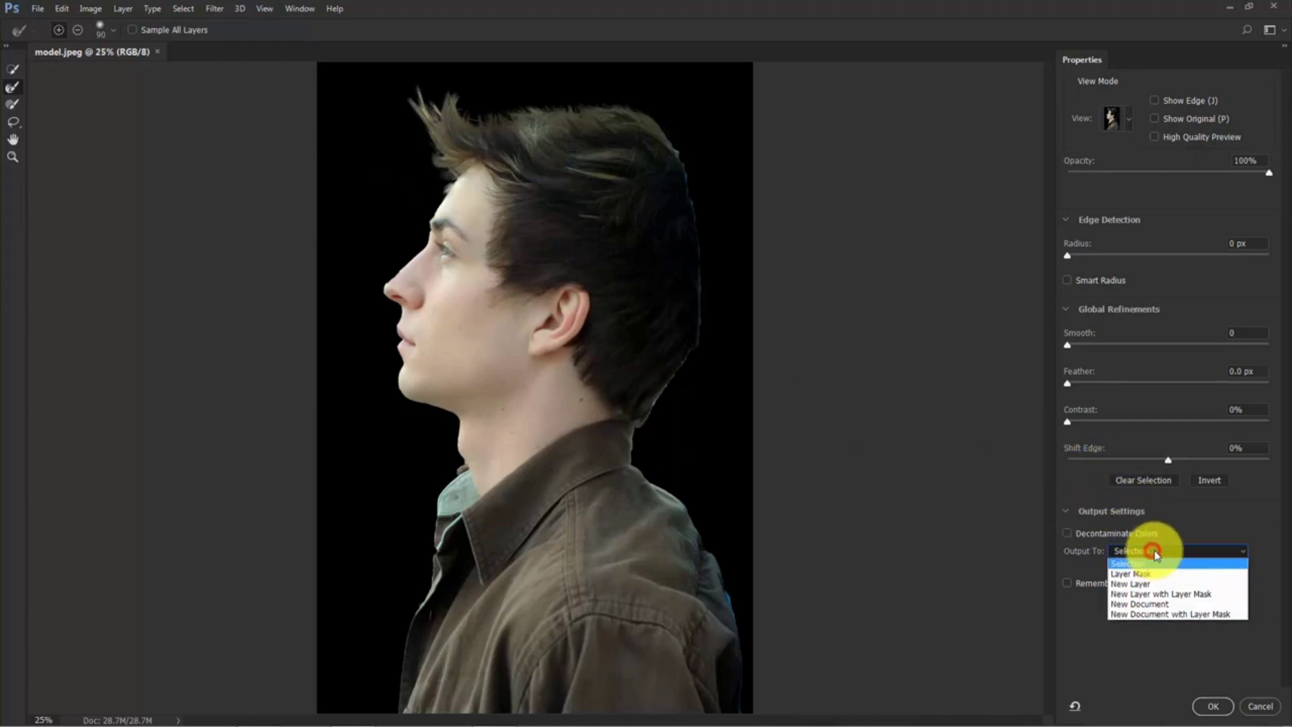
click(1150, 583)
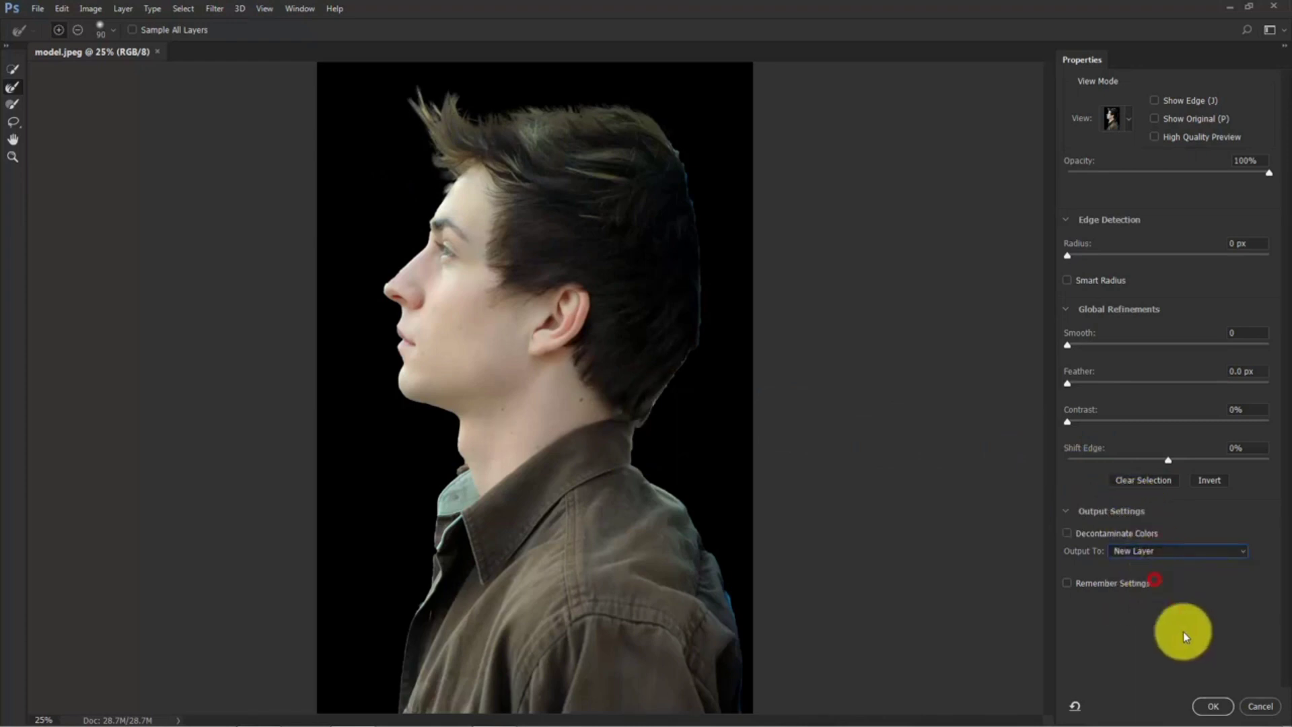
click(1220, 705)
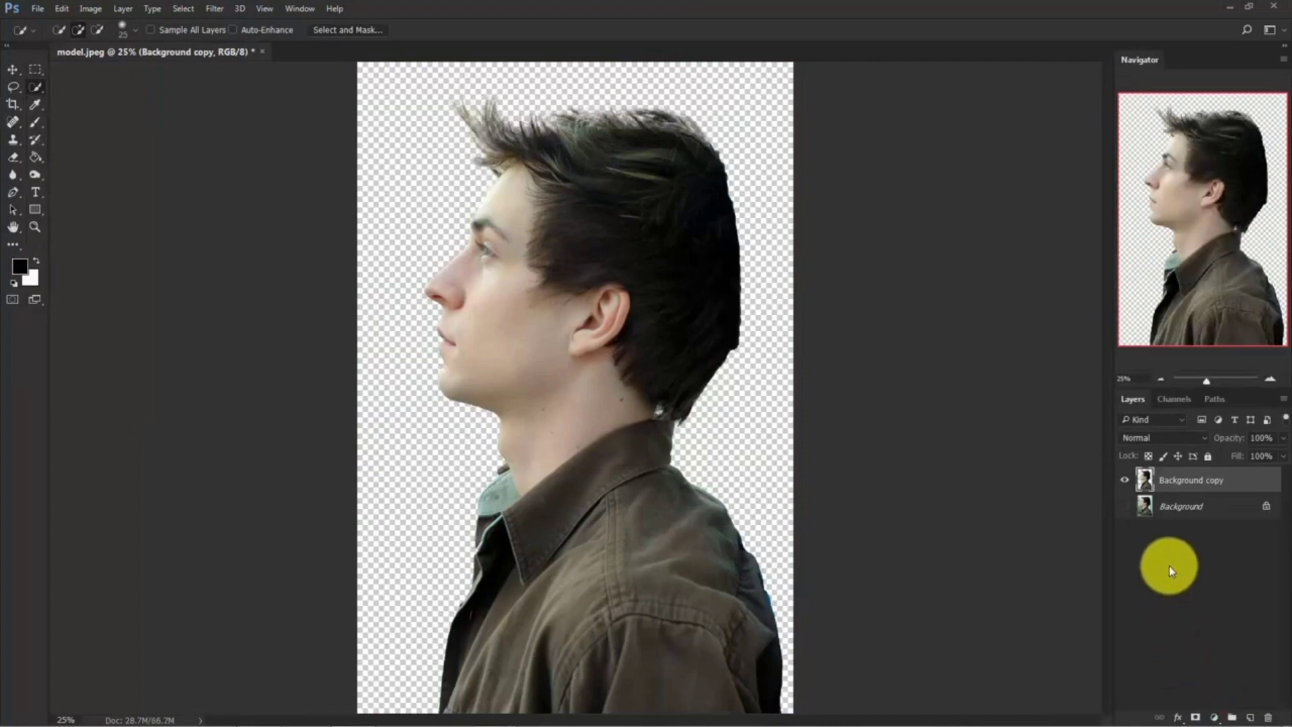
Delete the original Background layer and rename the cutout layer as model.
click(1207, 505)
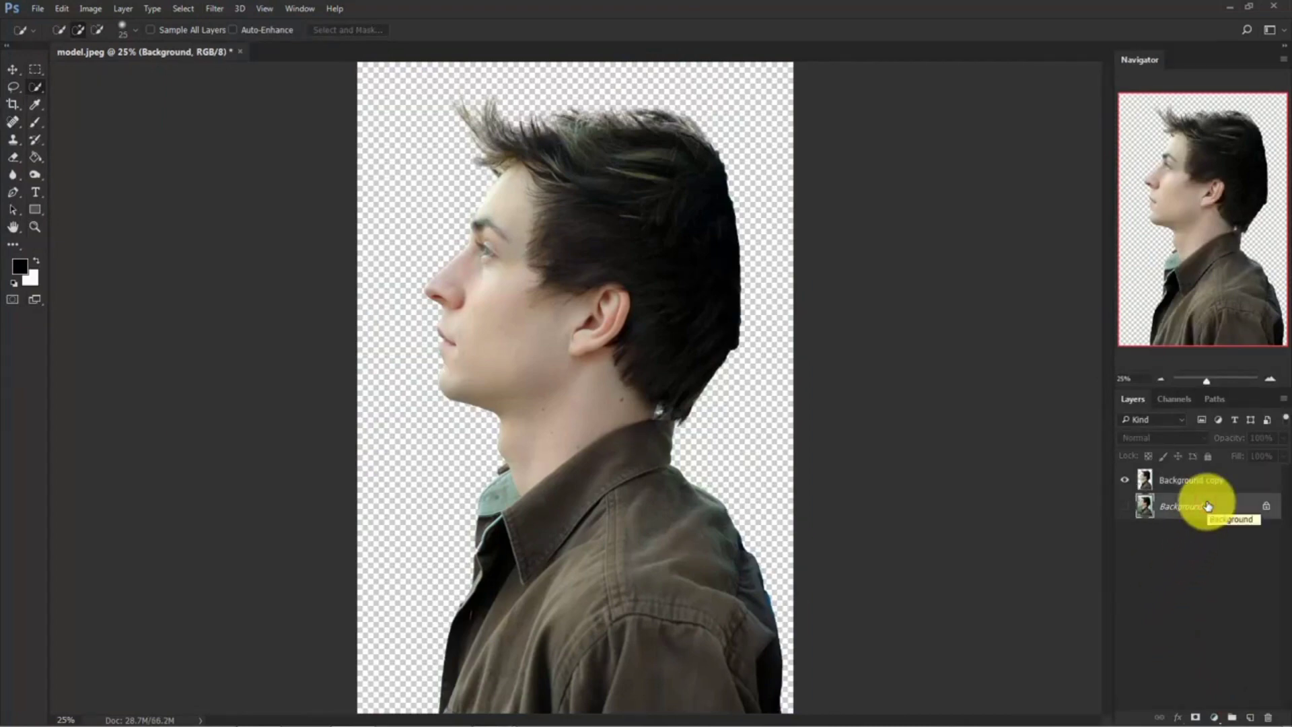
key(Delete)
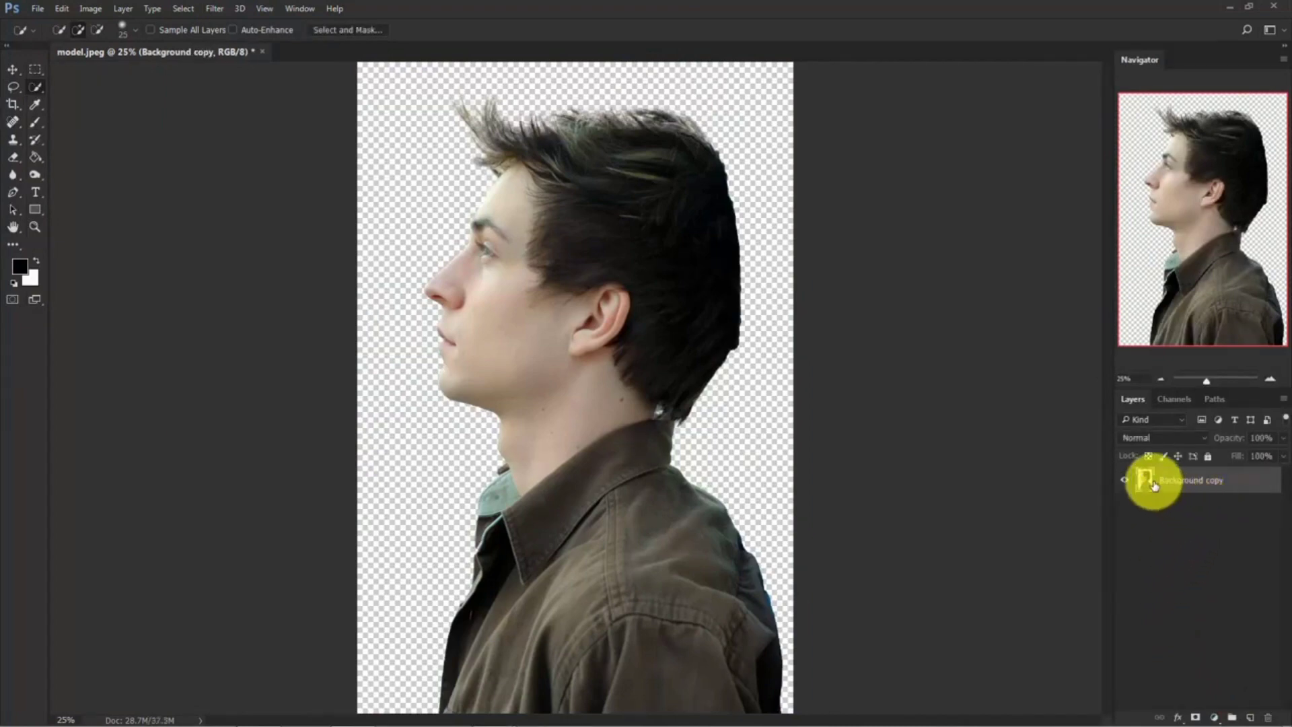
double_click(1175, 483)
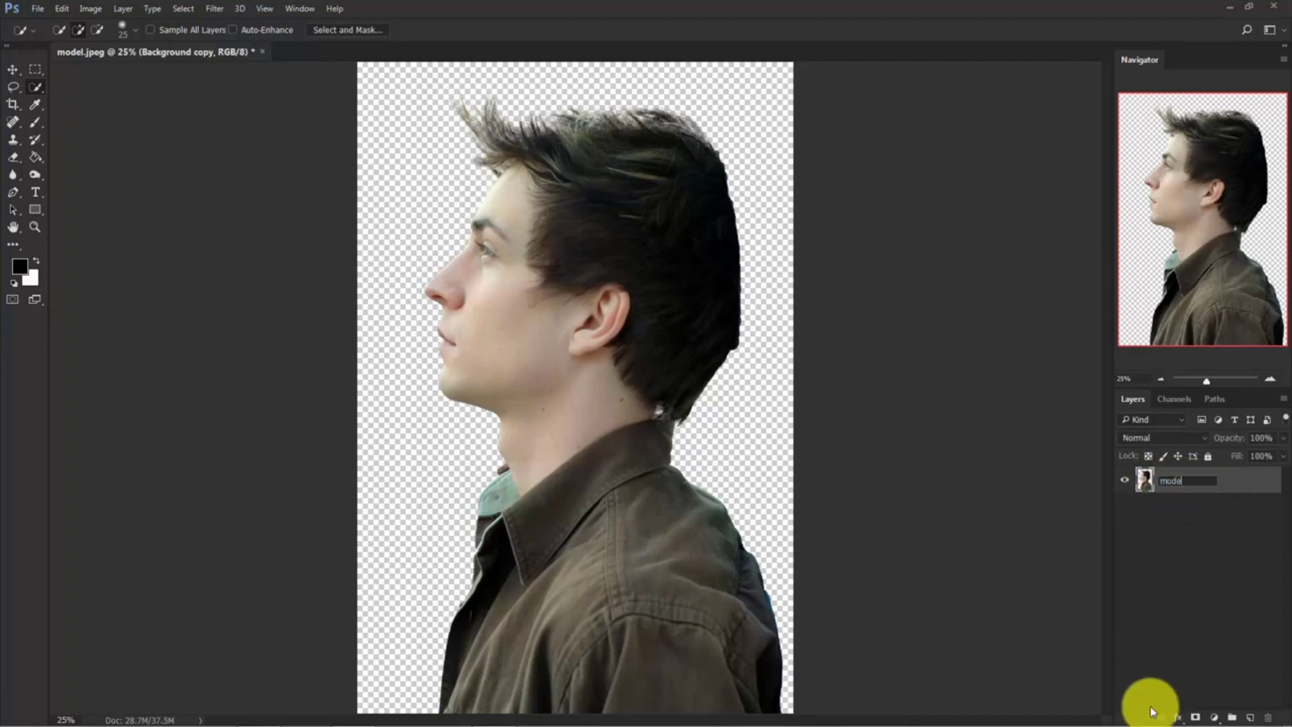
key(Return)
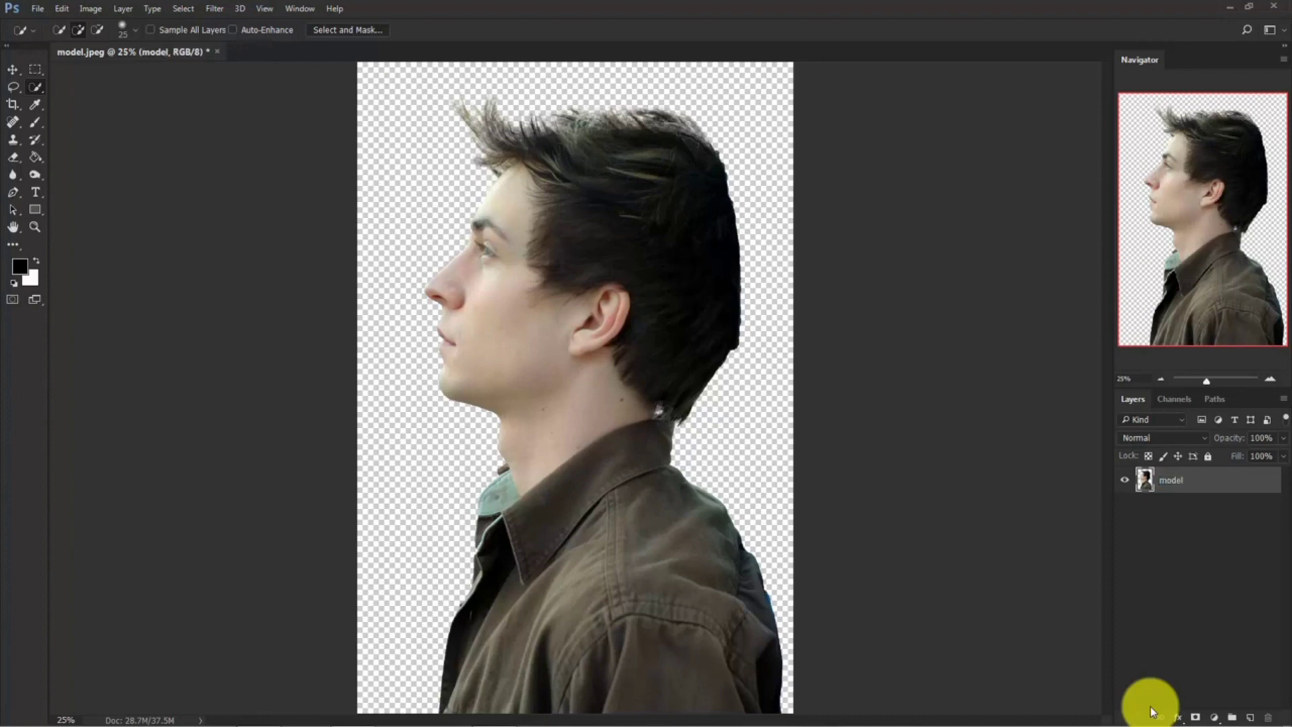
Expand the canvas with the Crop tool into a landscape format, widening both sides and adding a little space above the hair.
key(ctrl+minus)
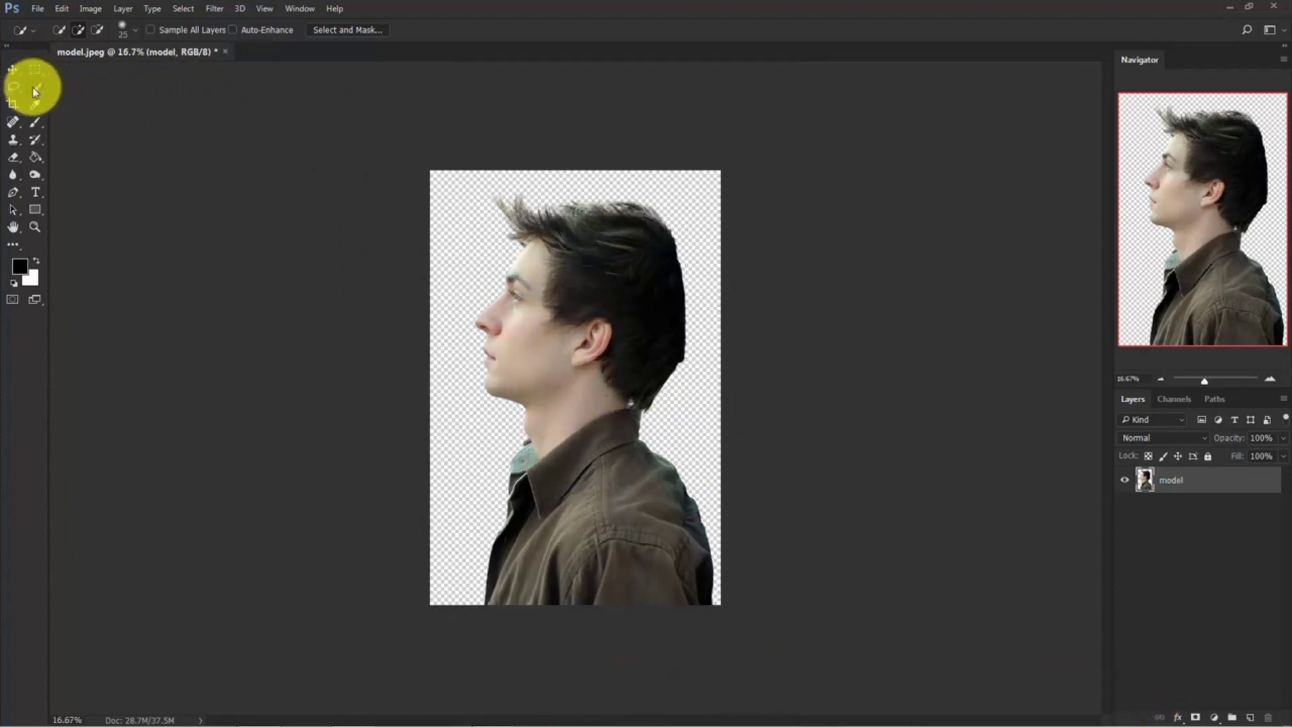
drag(13, 104, 66, 103)
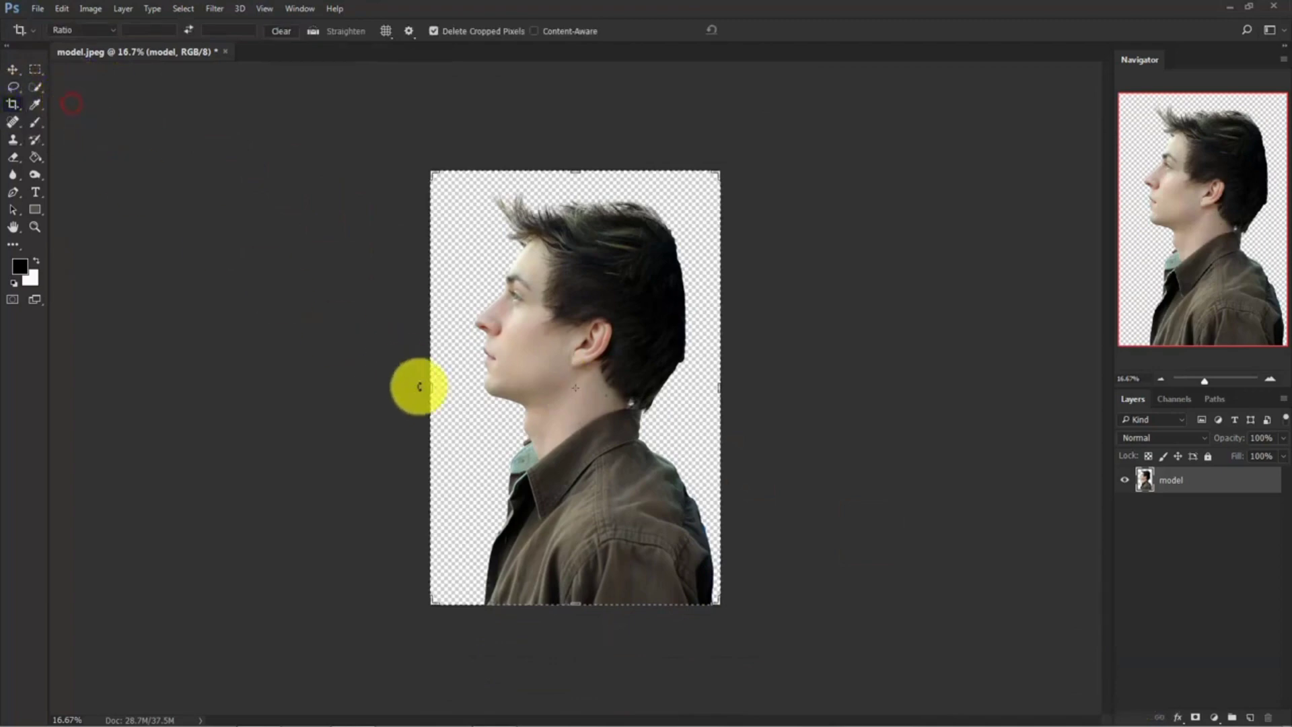
drag(432, 393, 378, 401)
drag(772, 393, 879, 403)
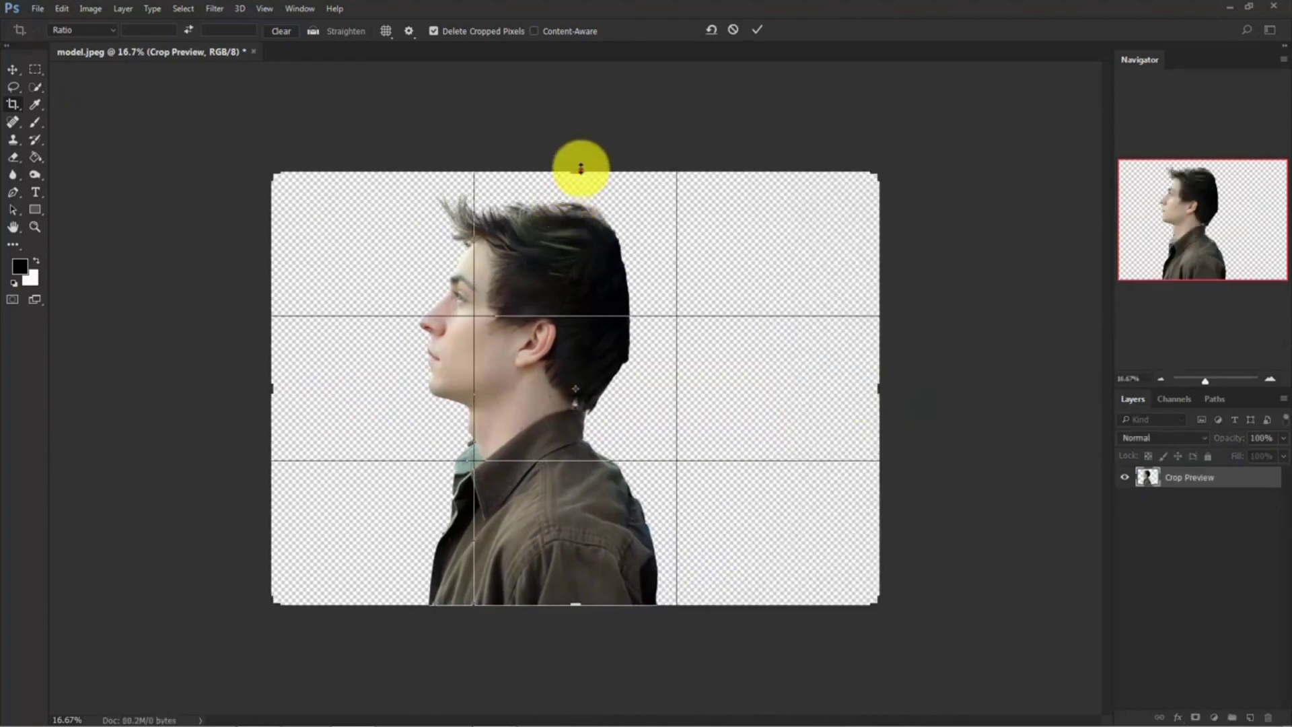
drag(581, 167, 579, 159)
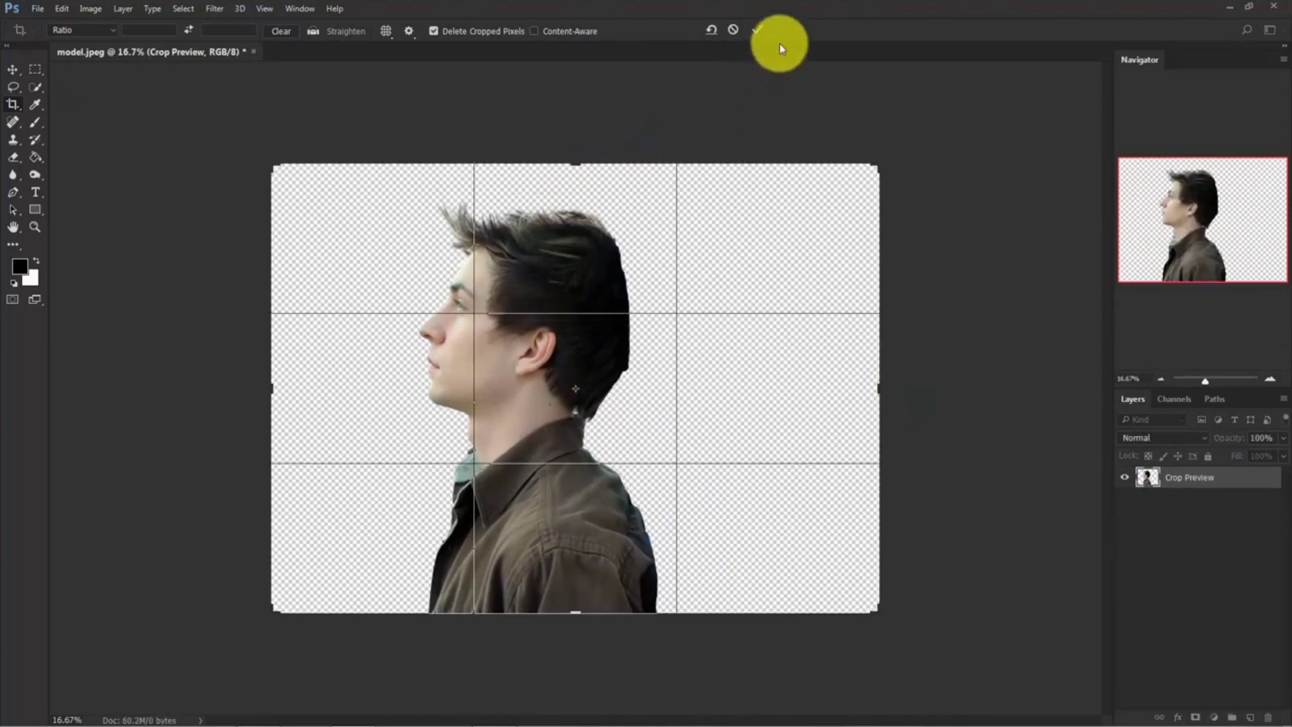
click(755, 30)
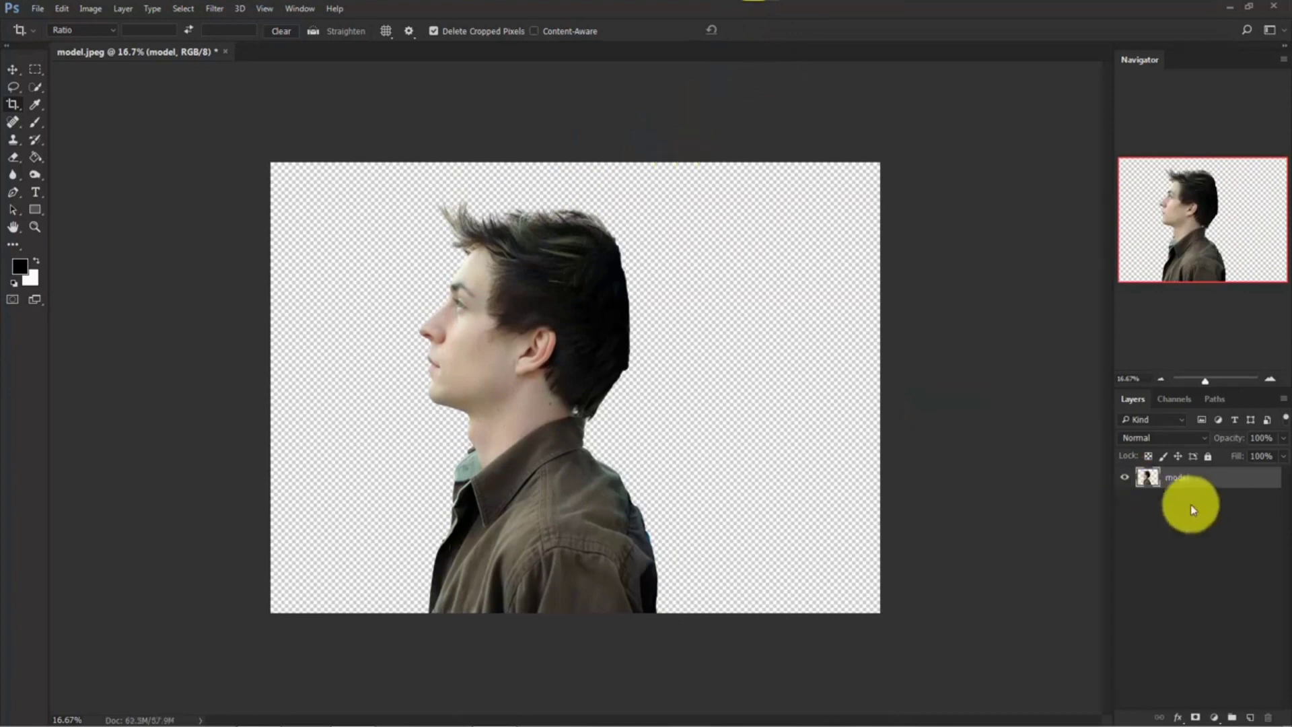
Add a Gradient fill layer above the model and apply the Black, White preset.
click(1192, 547)
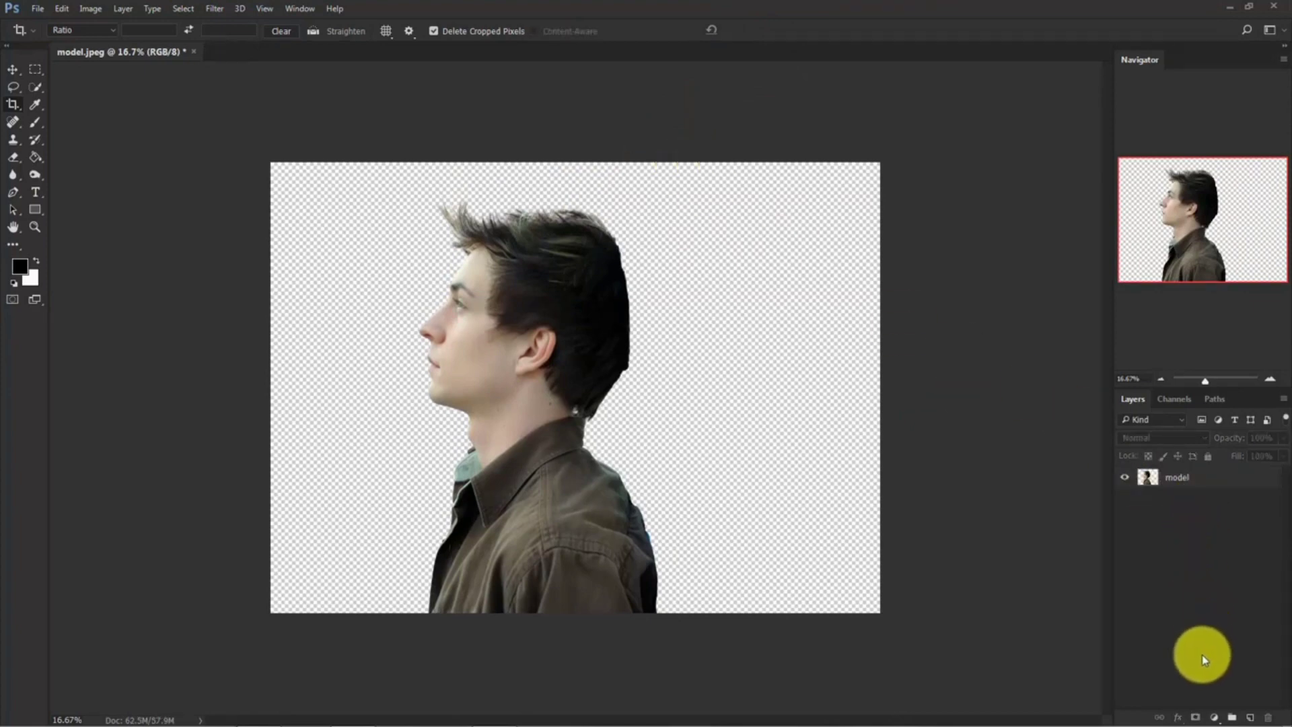
click(1214, 717)
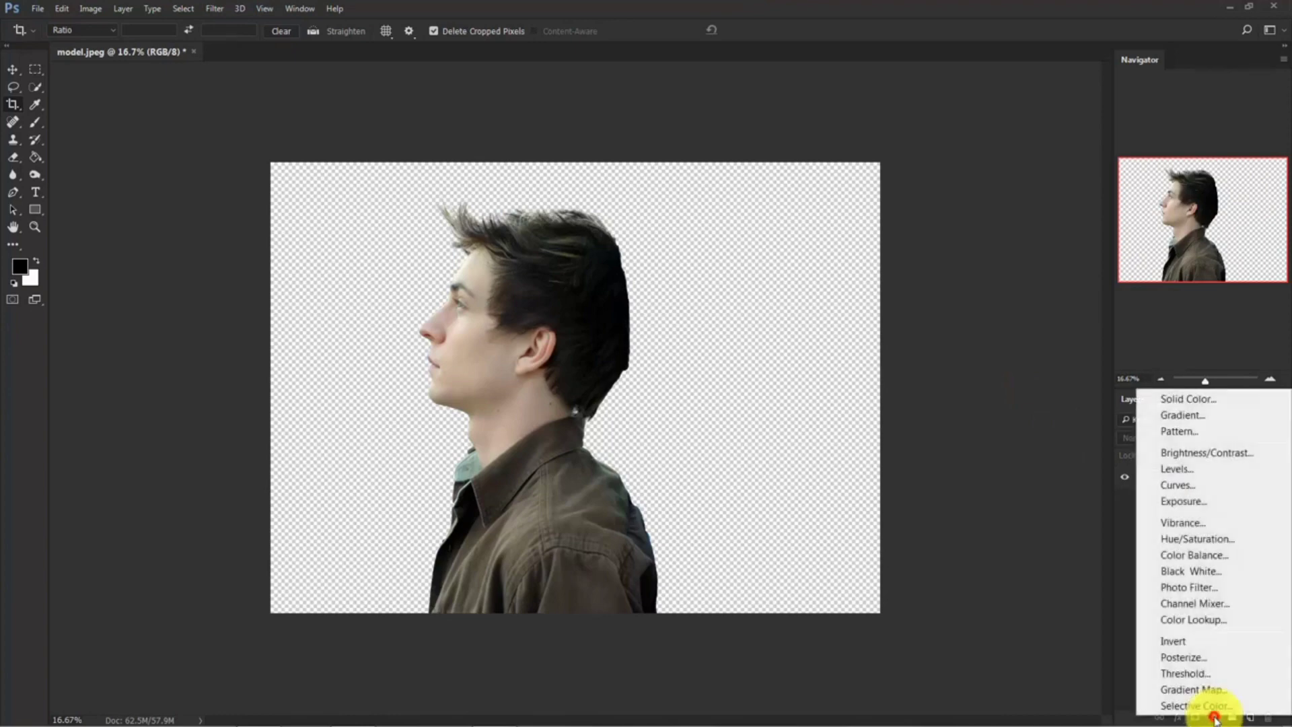
click(1185, 417)
drag(873, 162, 712, 193)
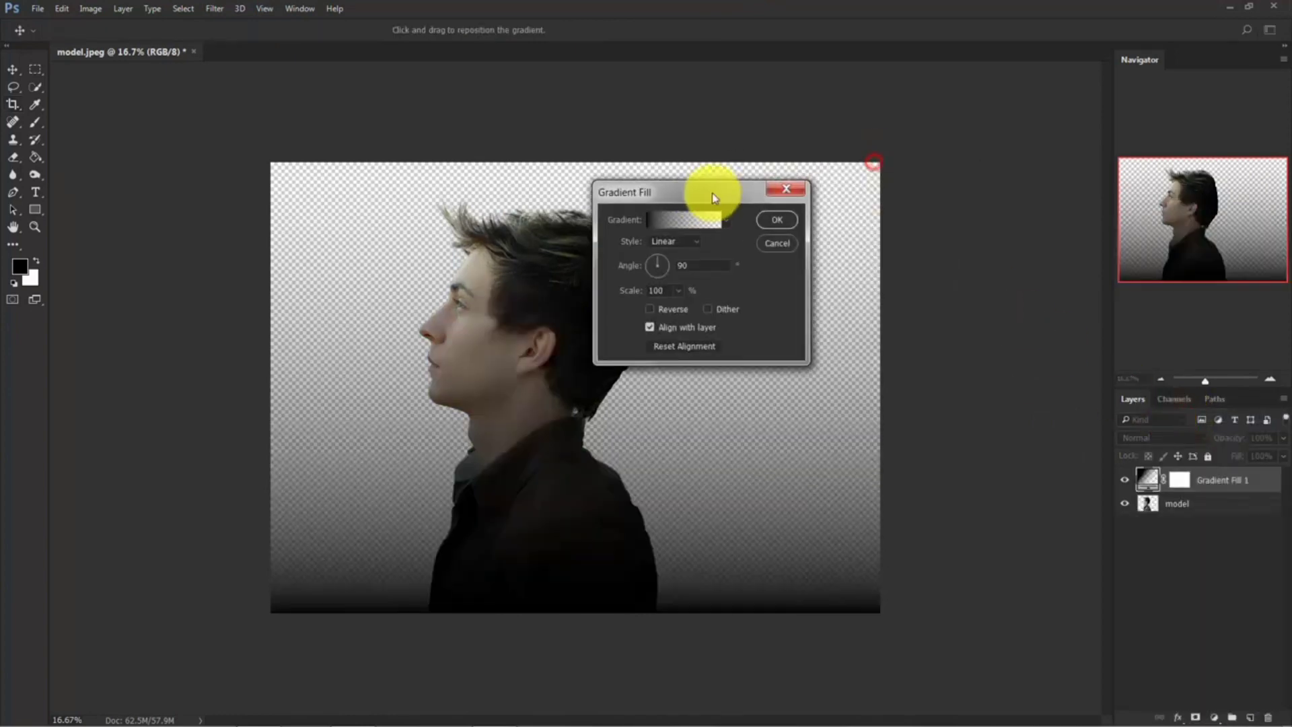
click(685, 220)
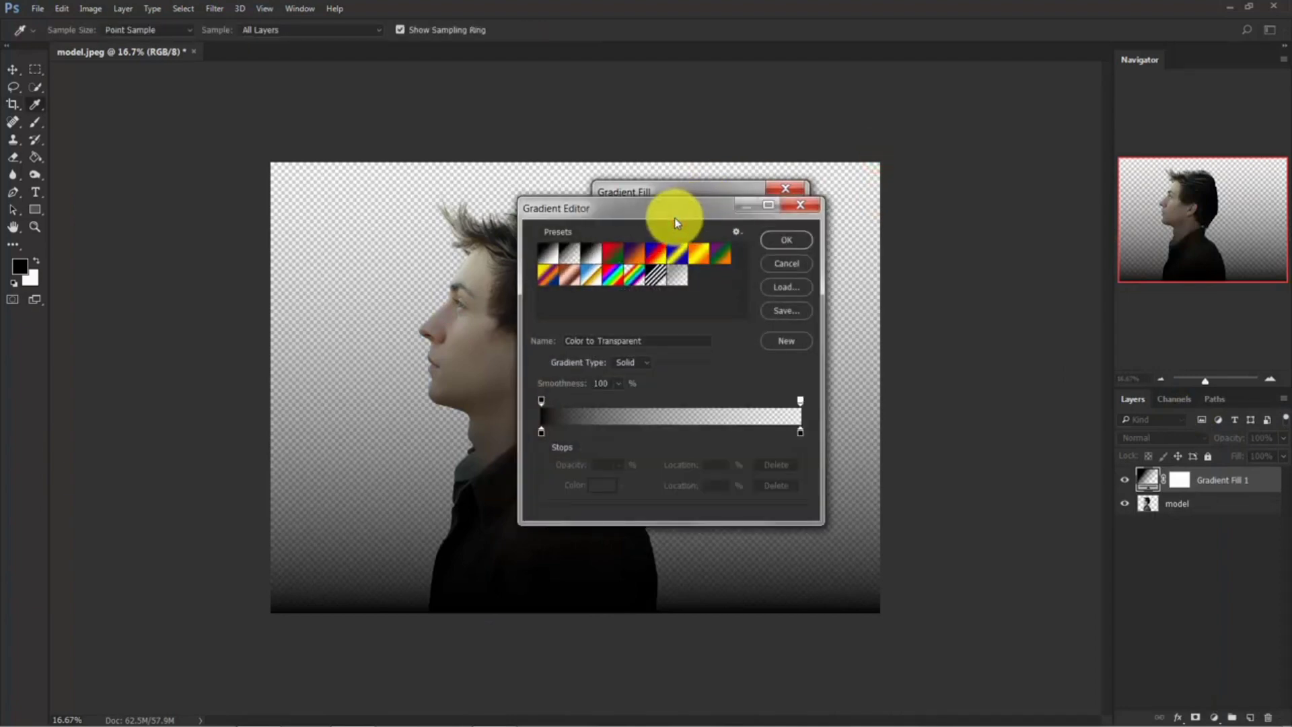
click(591, 257)
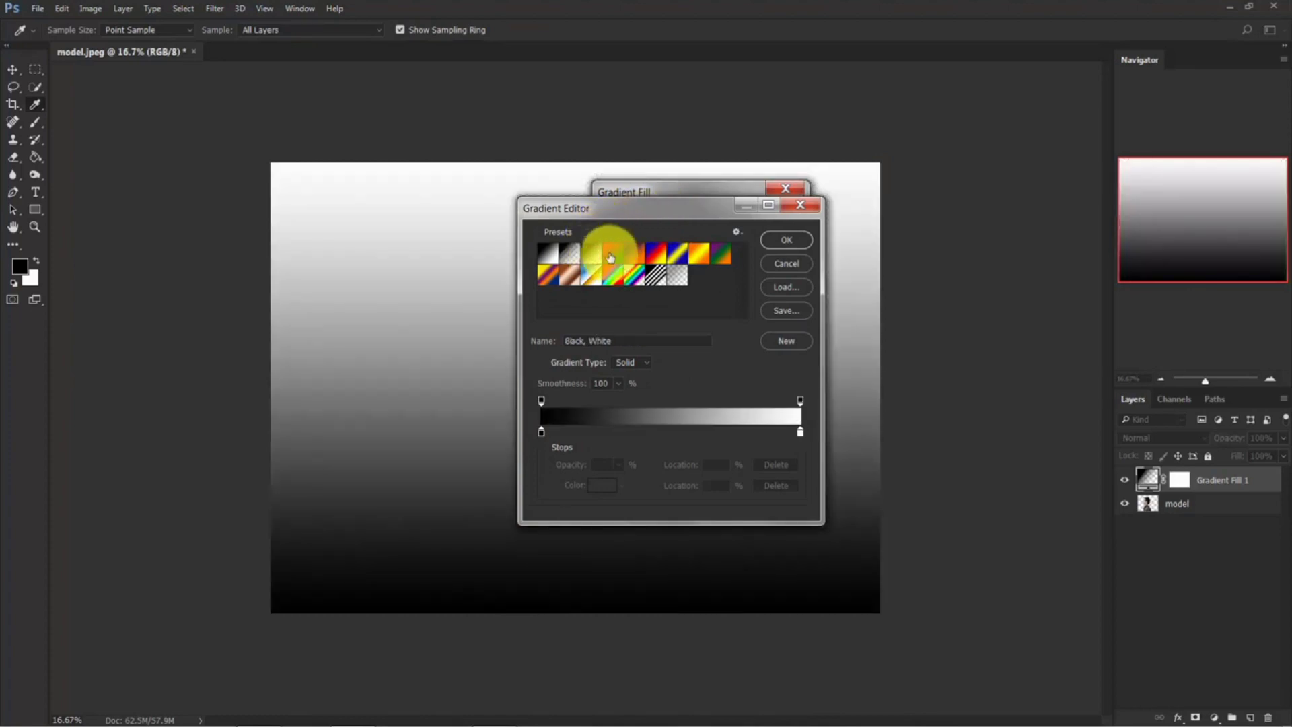
click(795, 242)
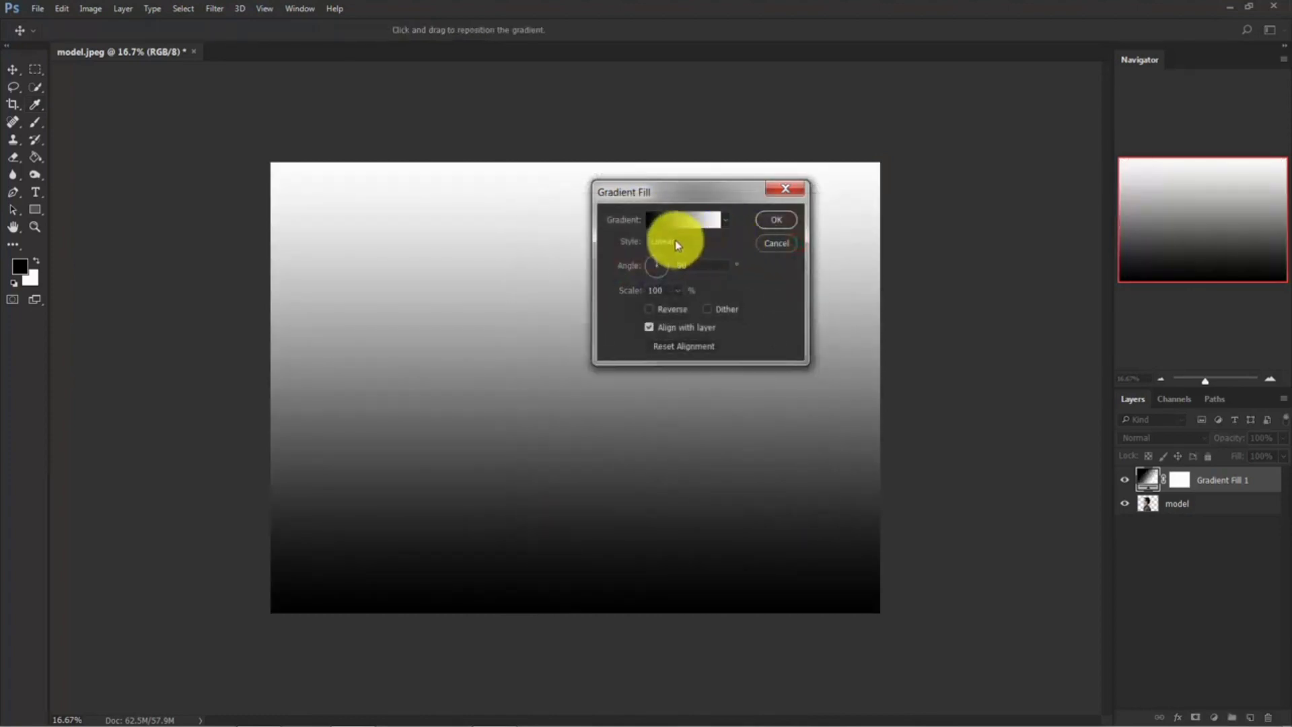
Set the gradient fill to Radial style, reverse its colours and increase its scale to 243%.
click(676, 242)
click(659, 264)
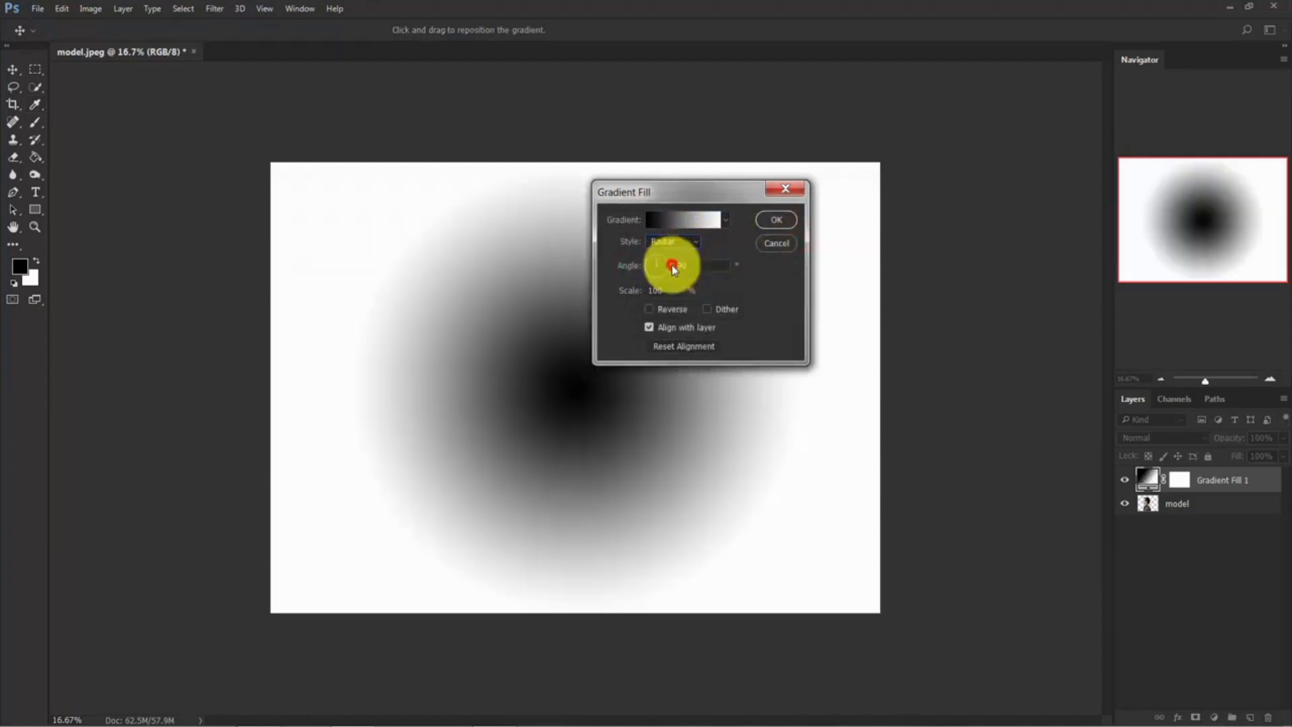
drag(698, 266, 662, 268)
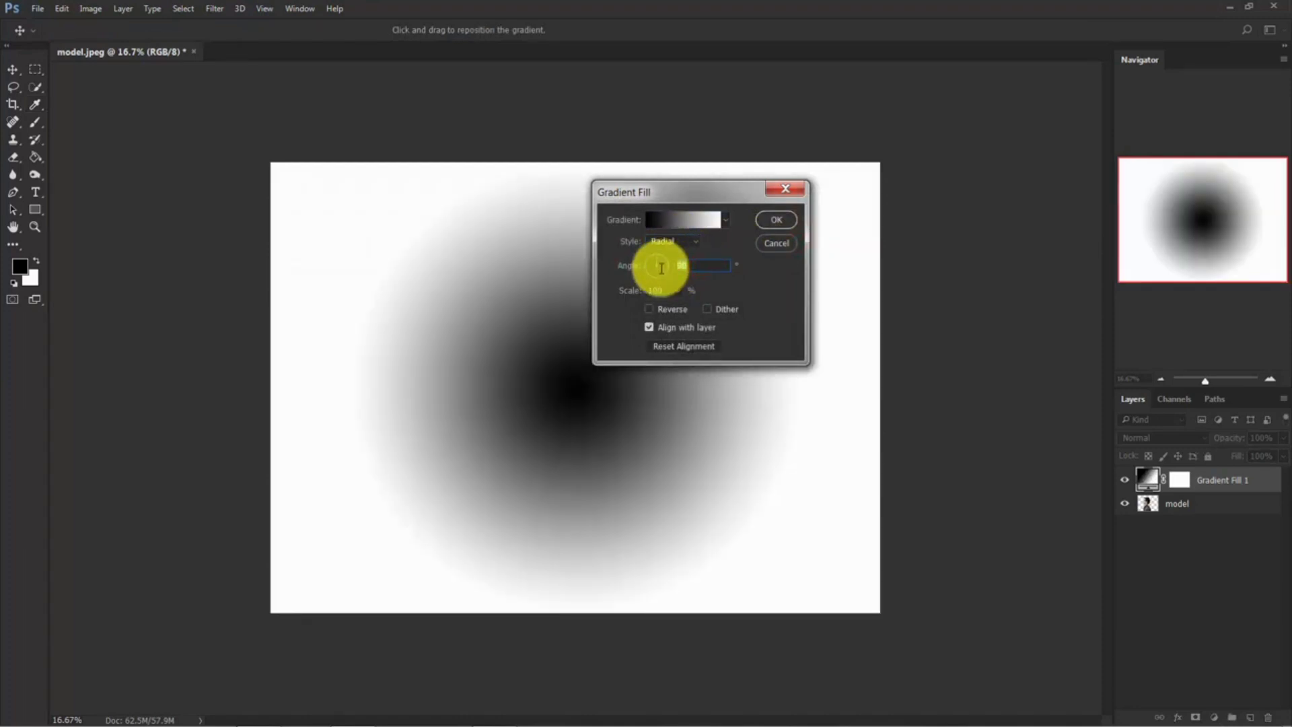
click(648, 308)
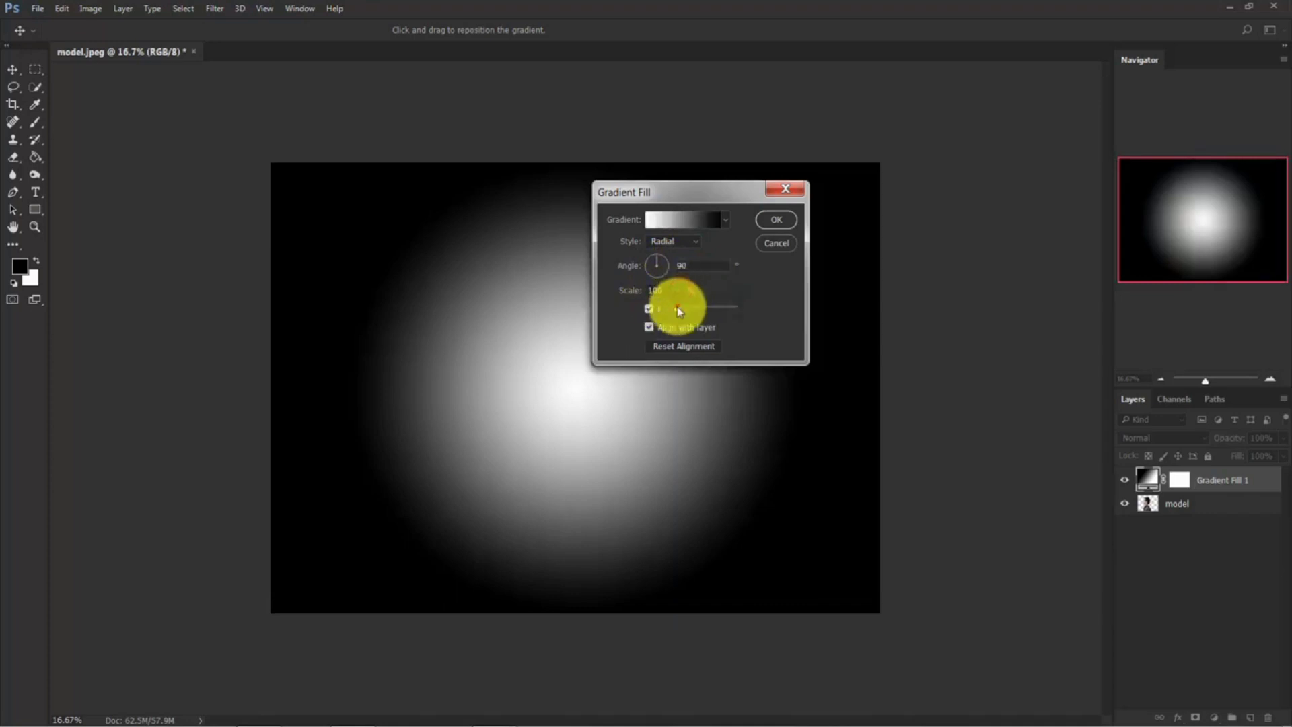
drag(680, 309, 687, 312)
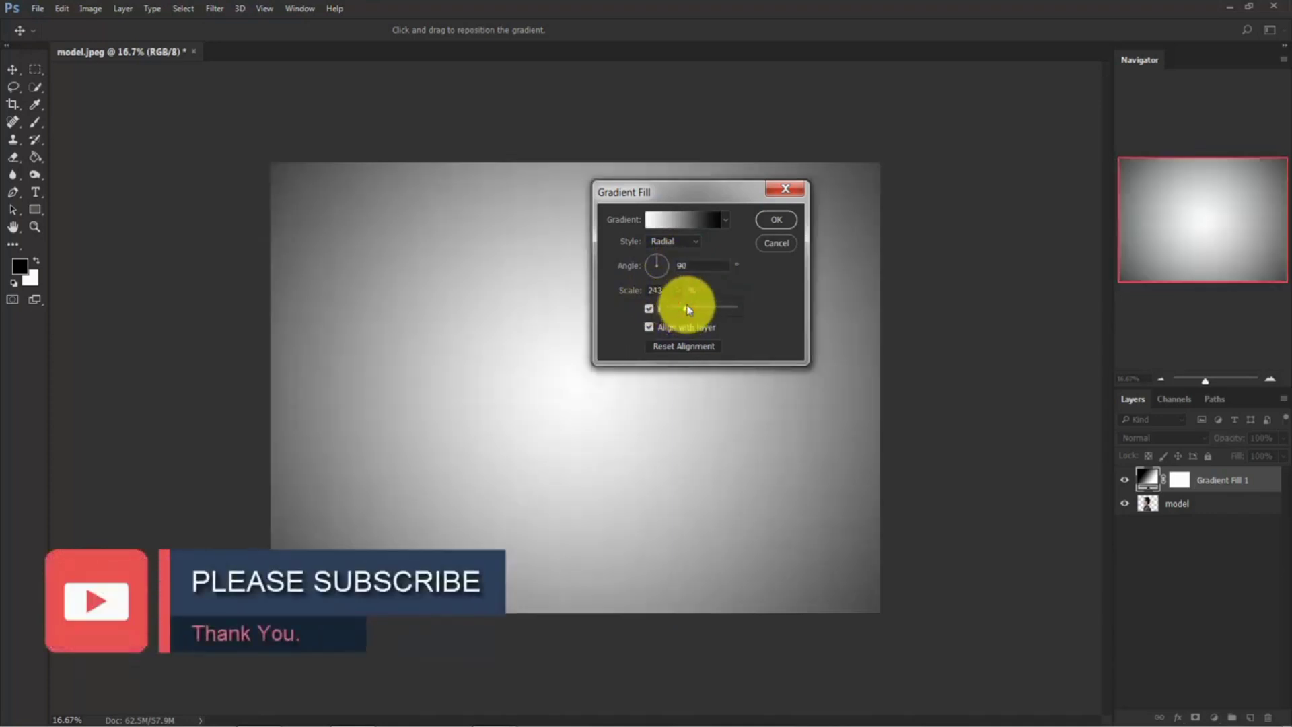
Reposition the gradient's bright centre slightly lower on the canvas and apply the gradient fill.
drag(676, 193, 799, 137)
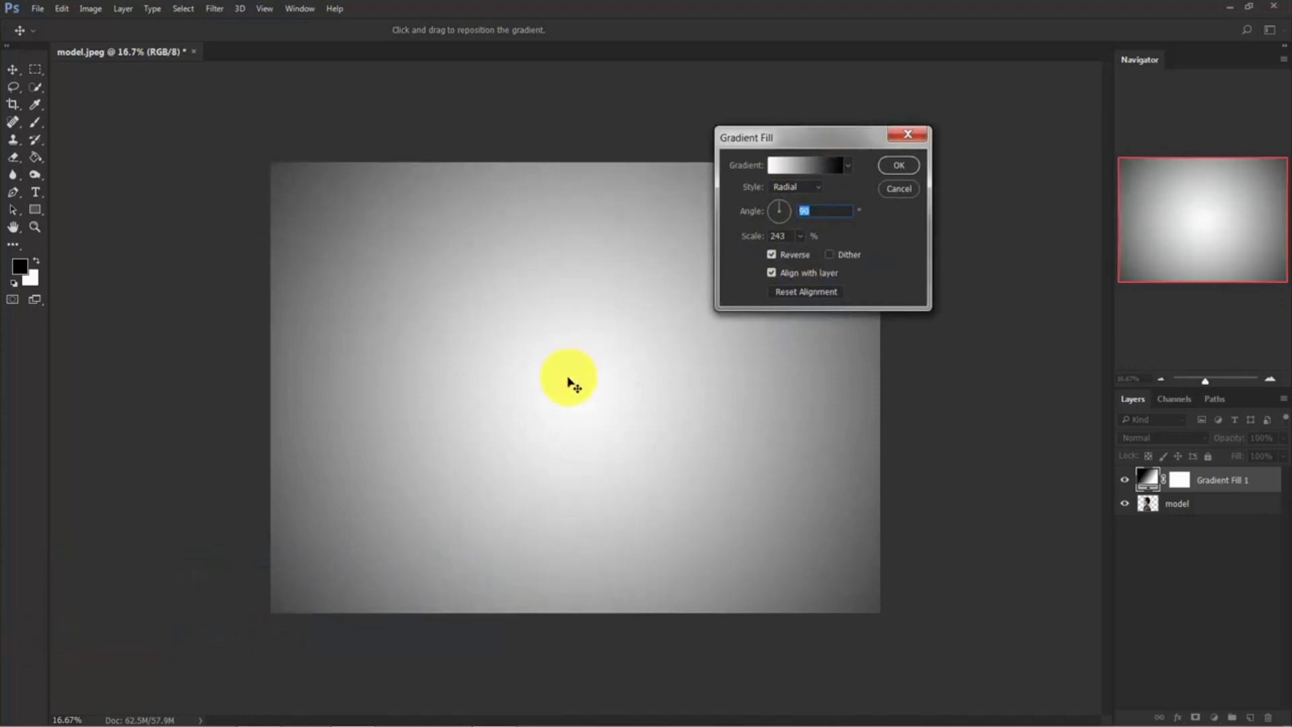
mouse_move(569, 425)
mouse_down()
mouse_move(569, 405)
mouse_move(573, 434)
mouse_up()
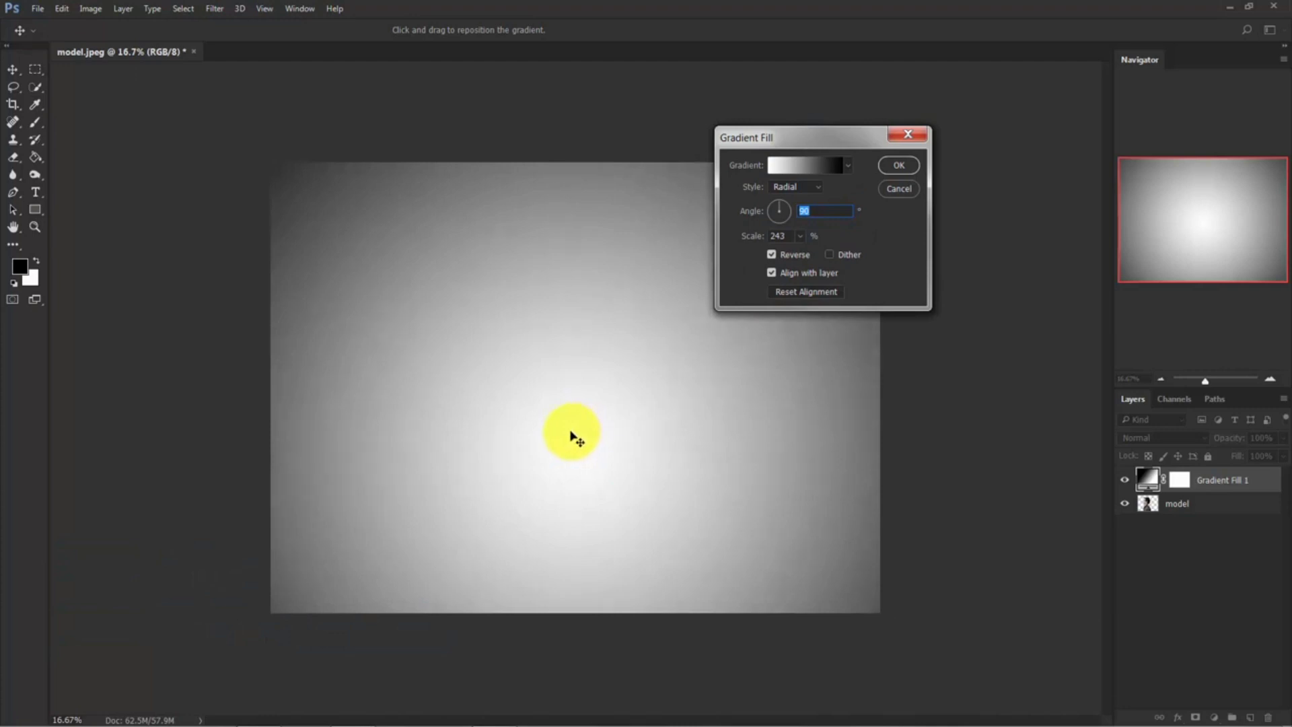
click(898, 166)
key(c)
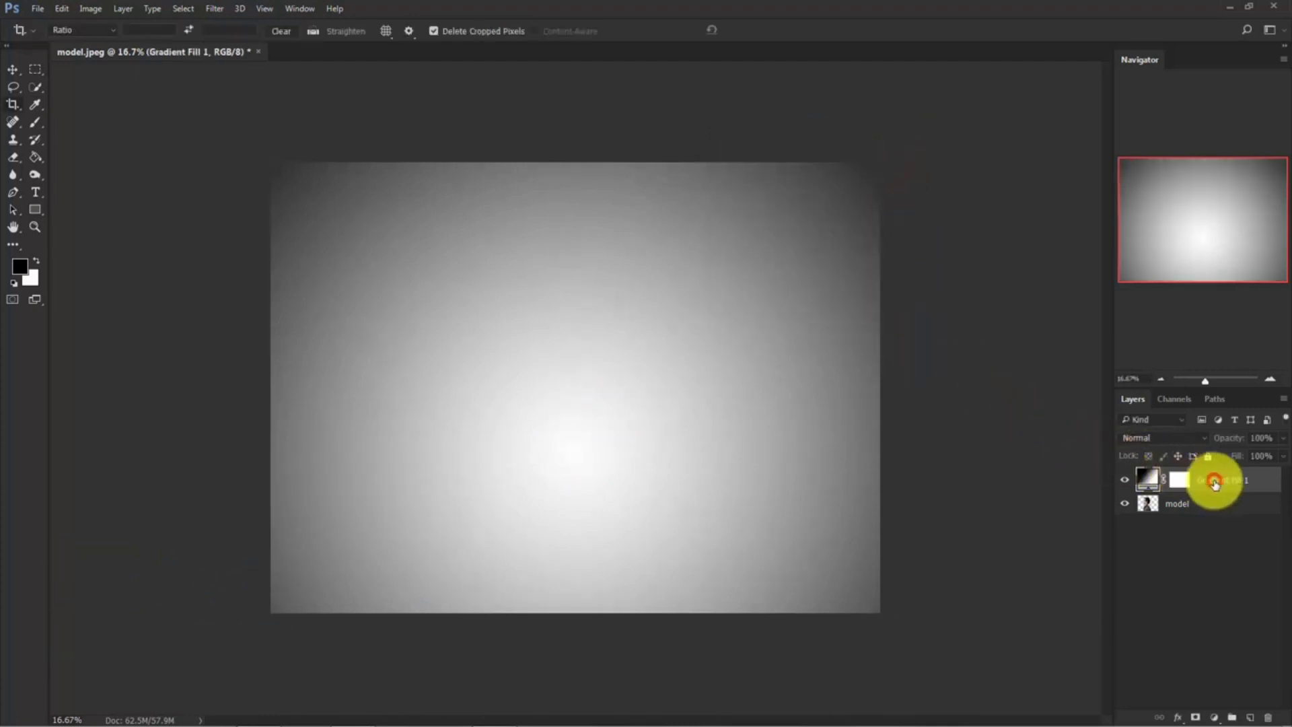
Move the gradient fill layer below the model layer and rename it as background.
drag(1214, 484, 1207, 519)
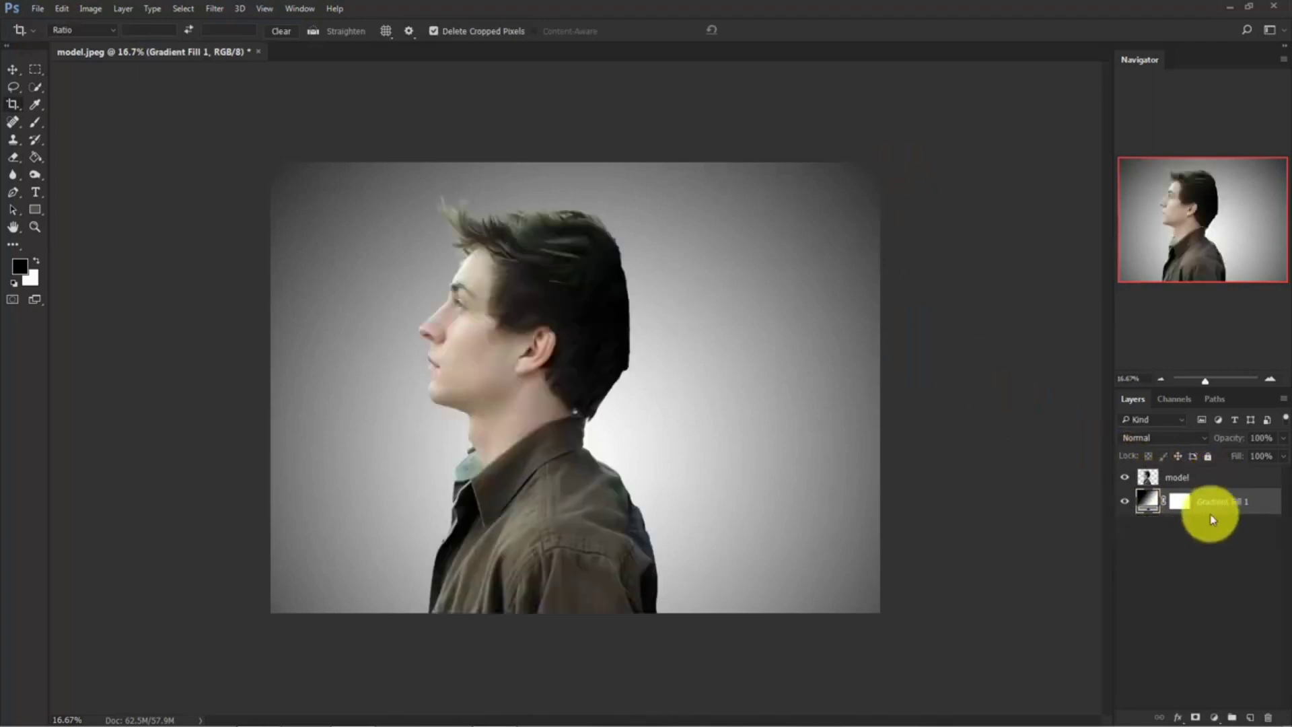
double_click(1213, 503)
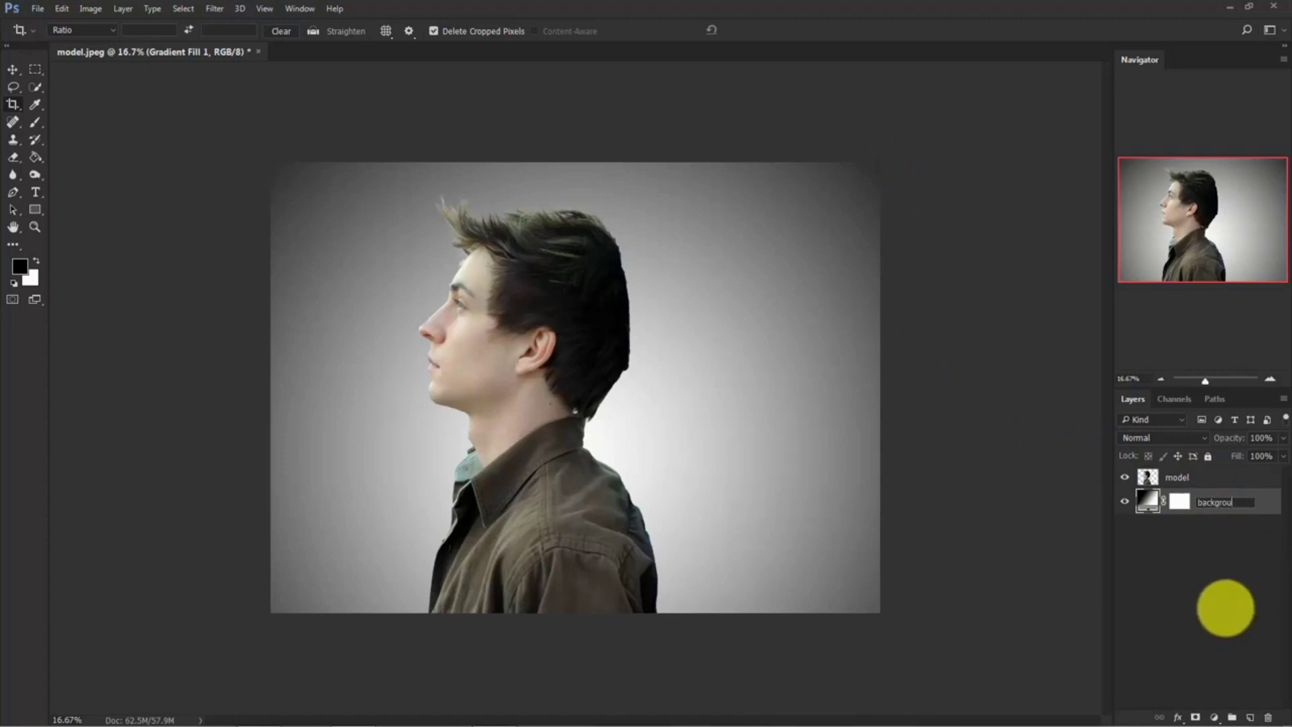
key(Return)
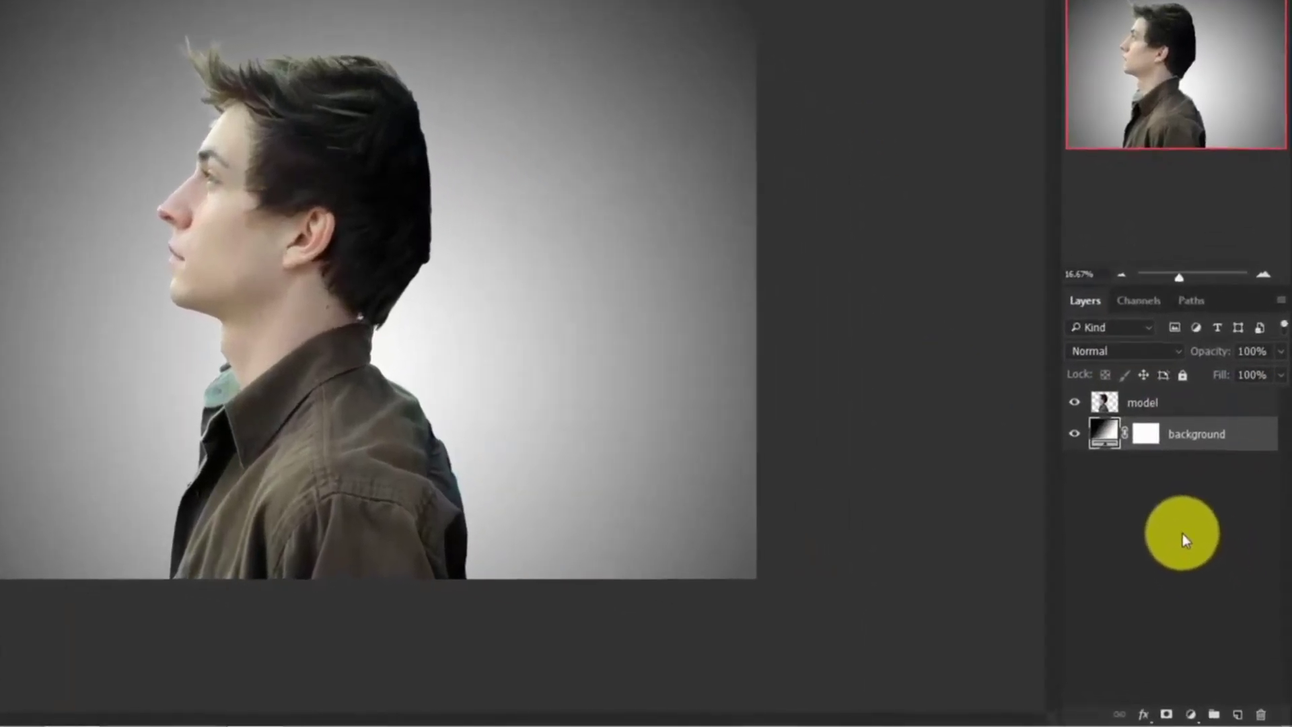
Duplicate the model layer and rename the copy as model.
click(1183, 404)
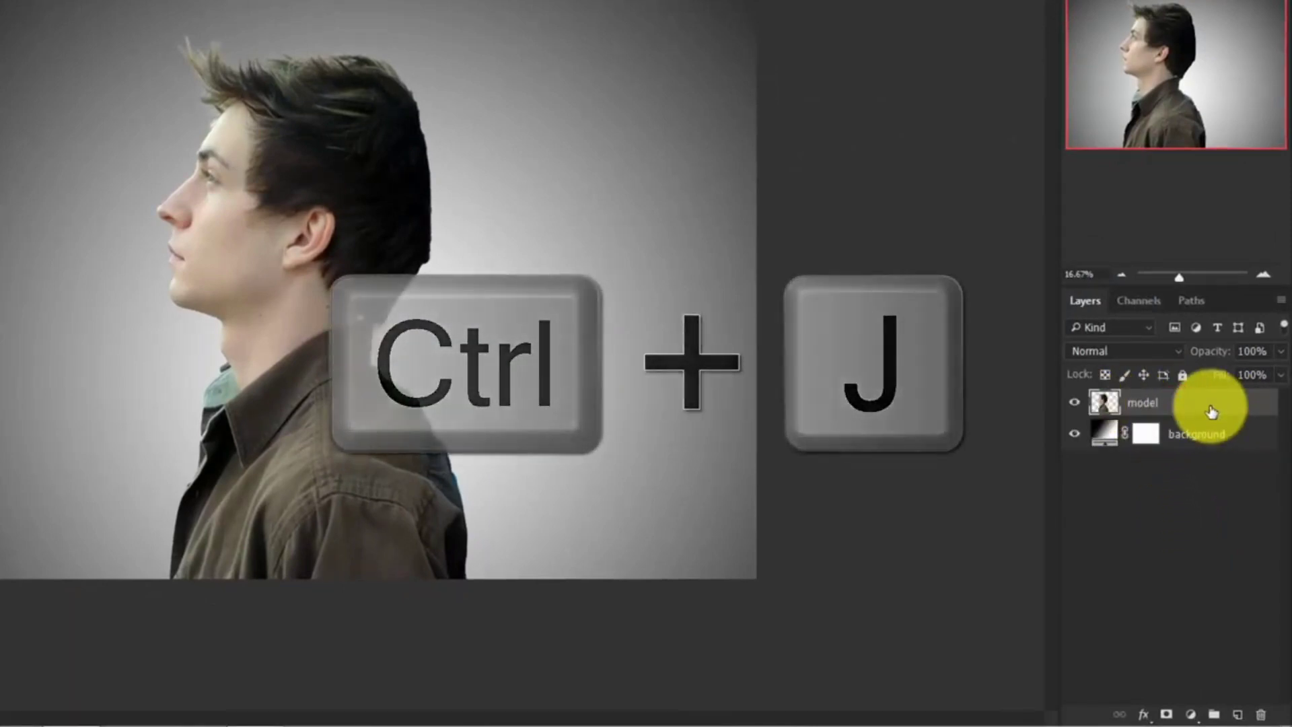
key(ctrl+j)
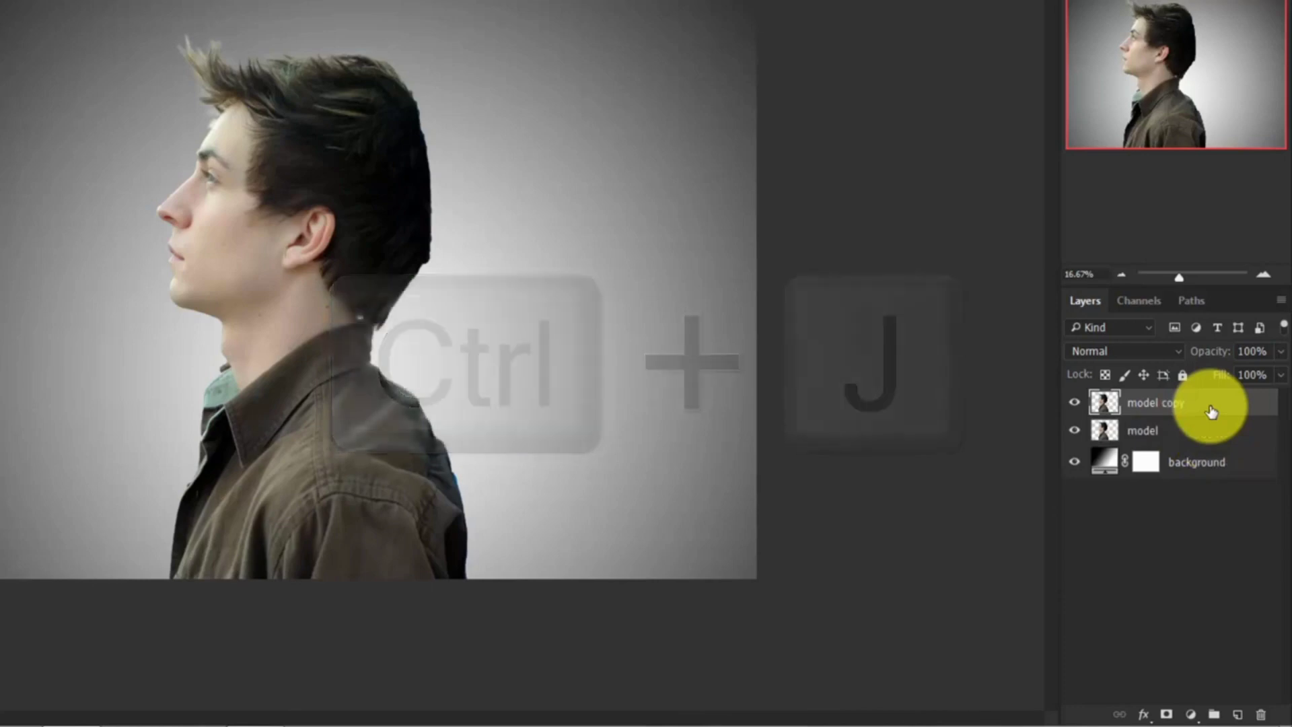
double_click(1162, 403)
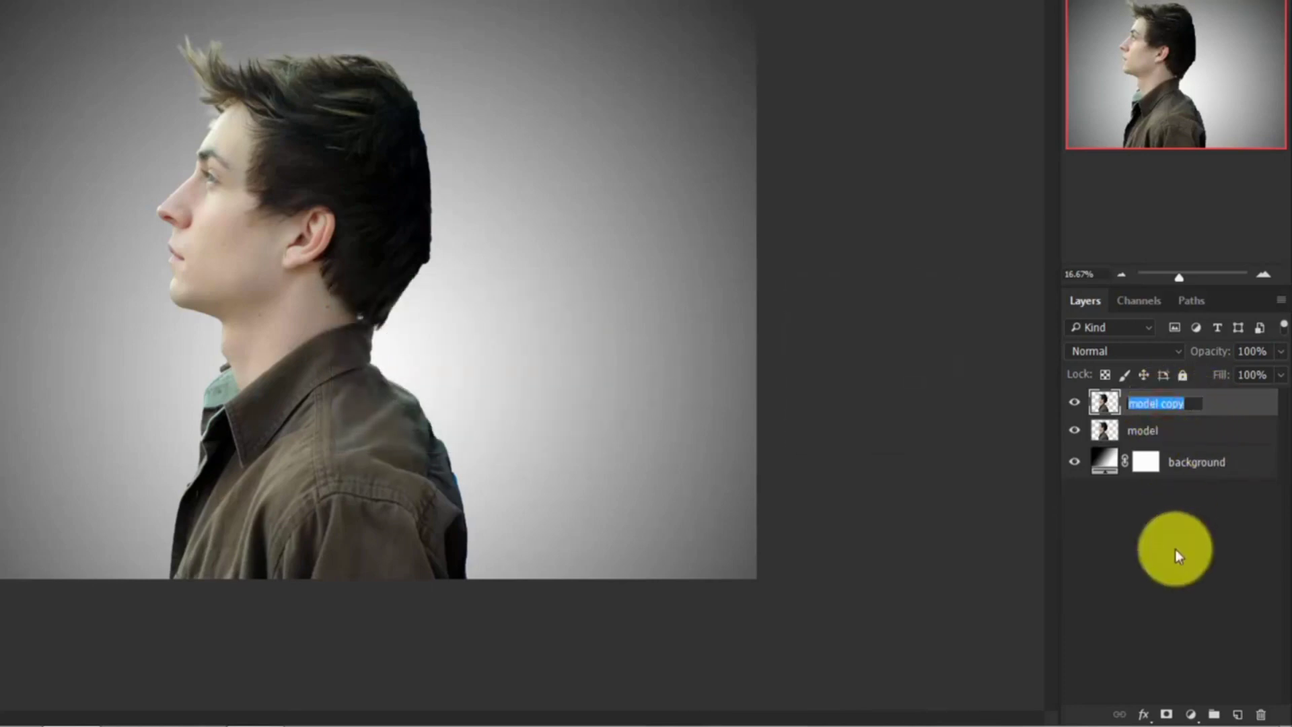
text(model)
key(Return)
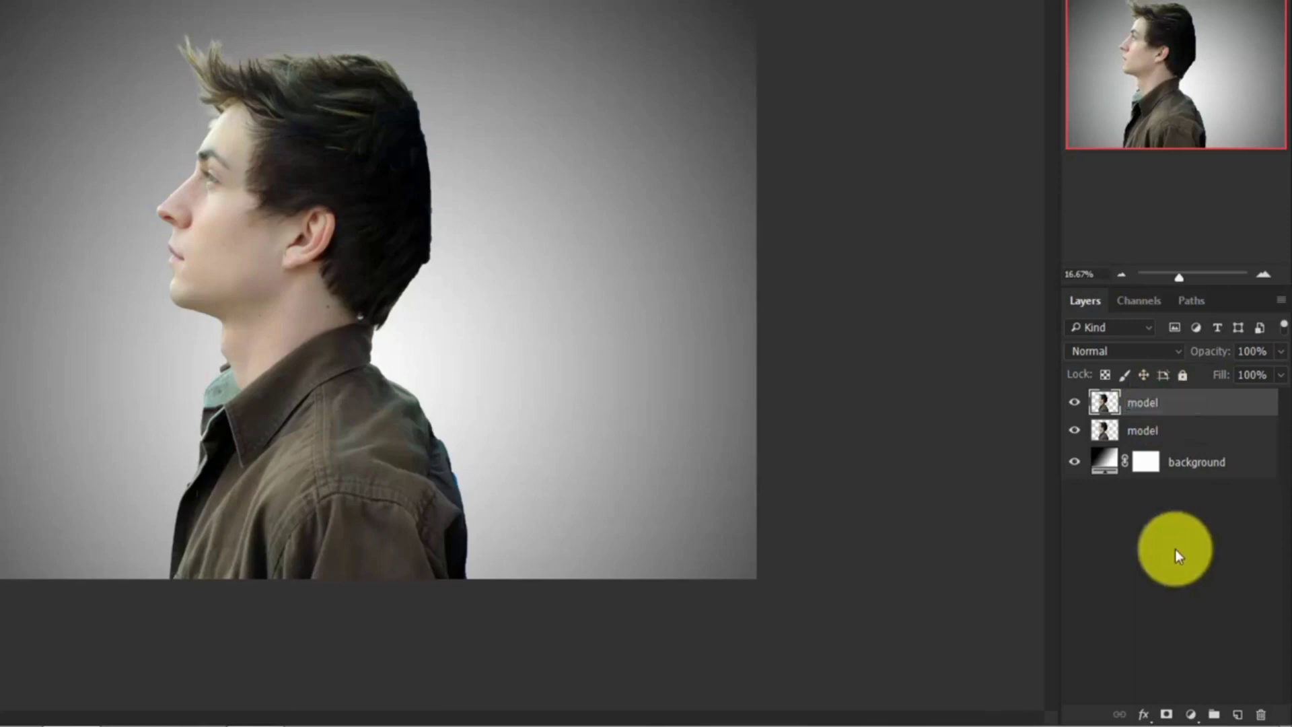
Rename the lower of the two model layers as liquify.
double_click(1142, 429)
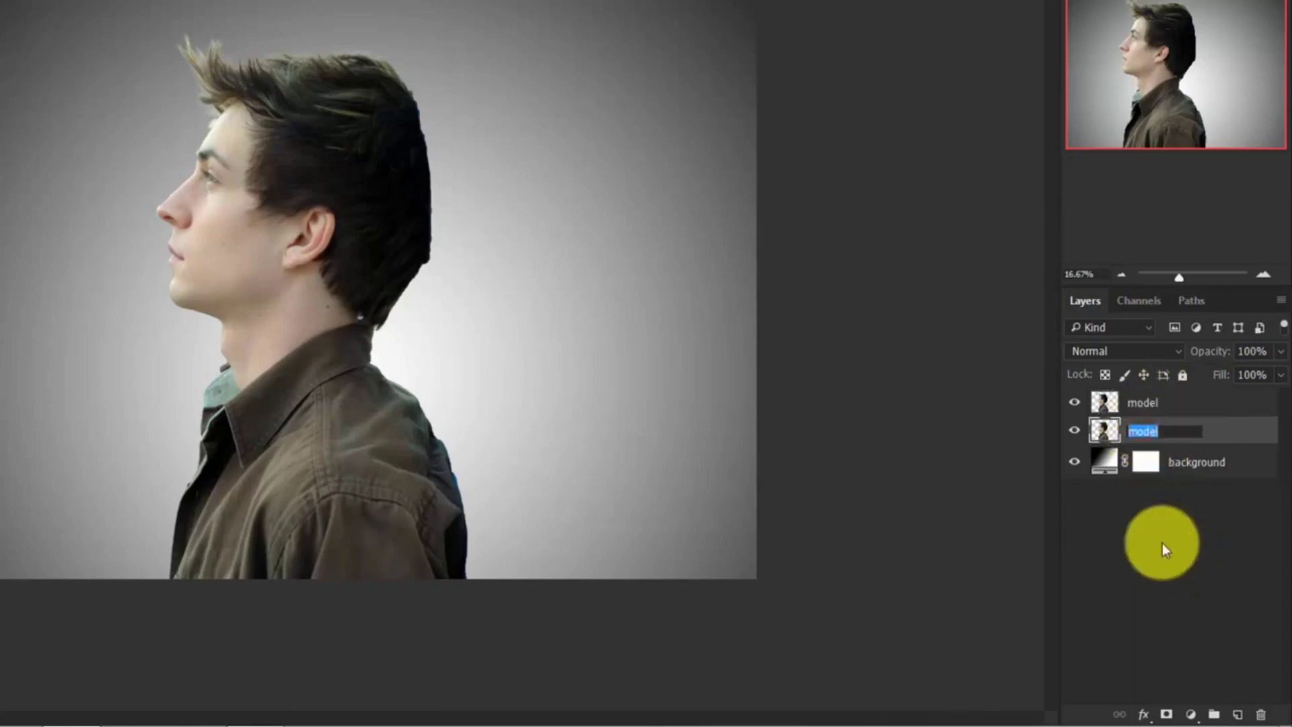
text(liquify)
key(Return)
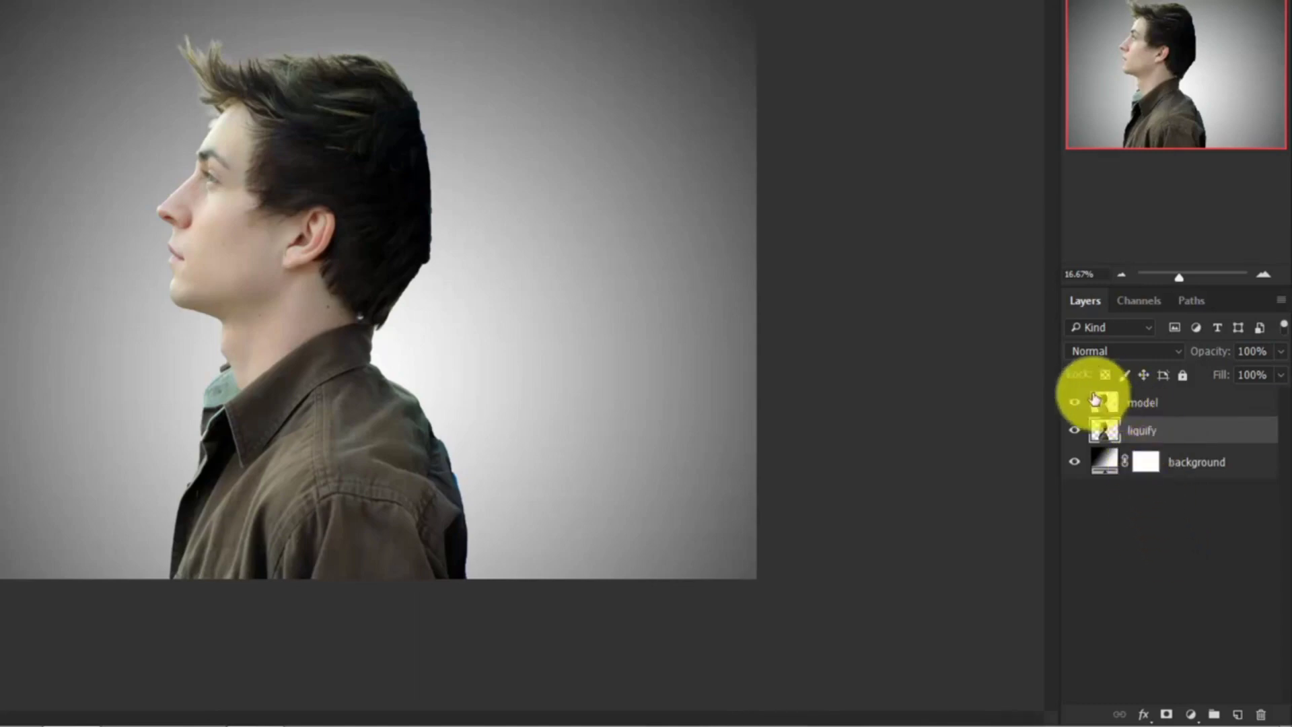
Hide the model layer and open the Liquify filter on the liquify layer.
click(1075, 401)
click(1207, 430)
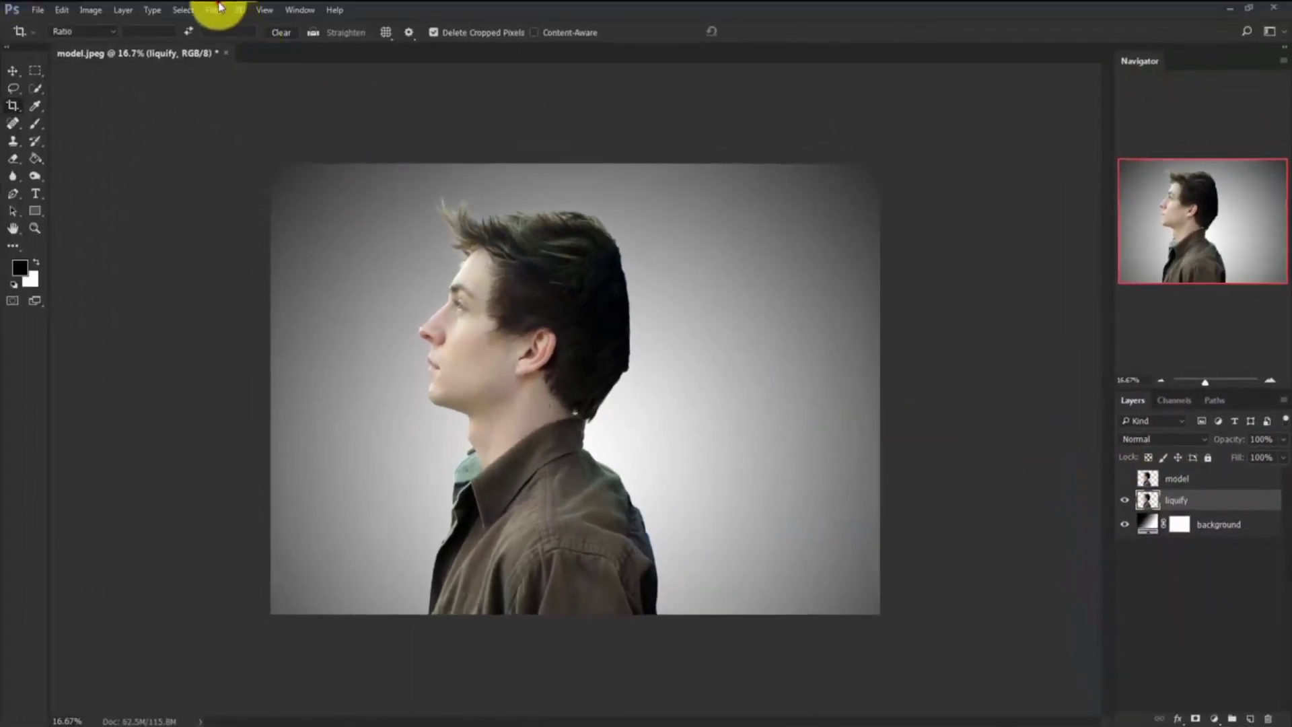
click(217, 9)
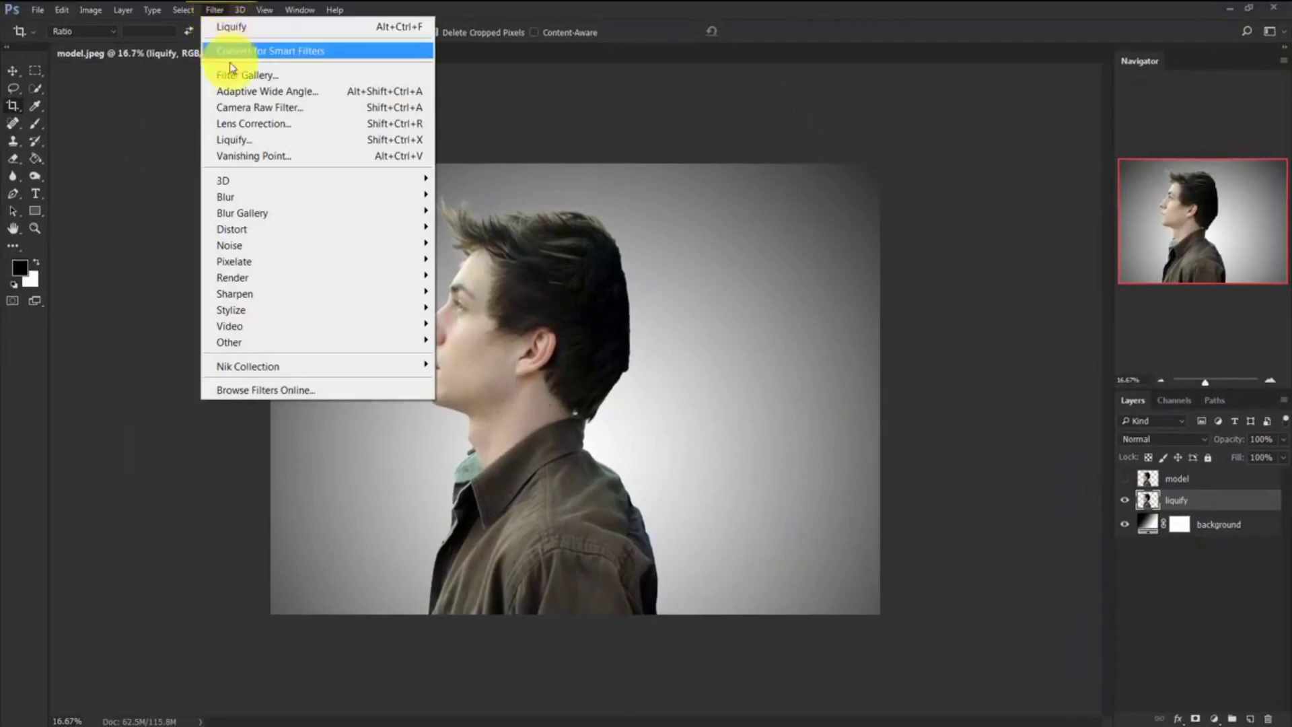
click(242, 139)
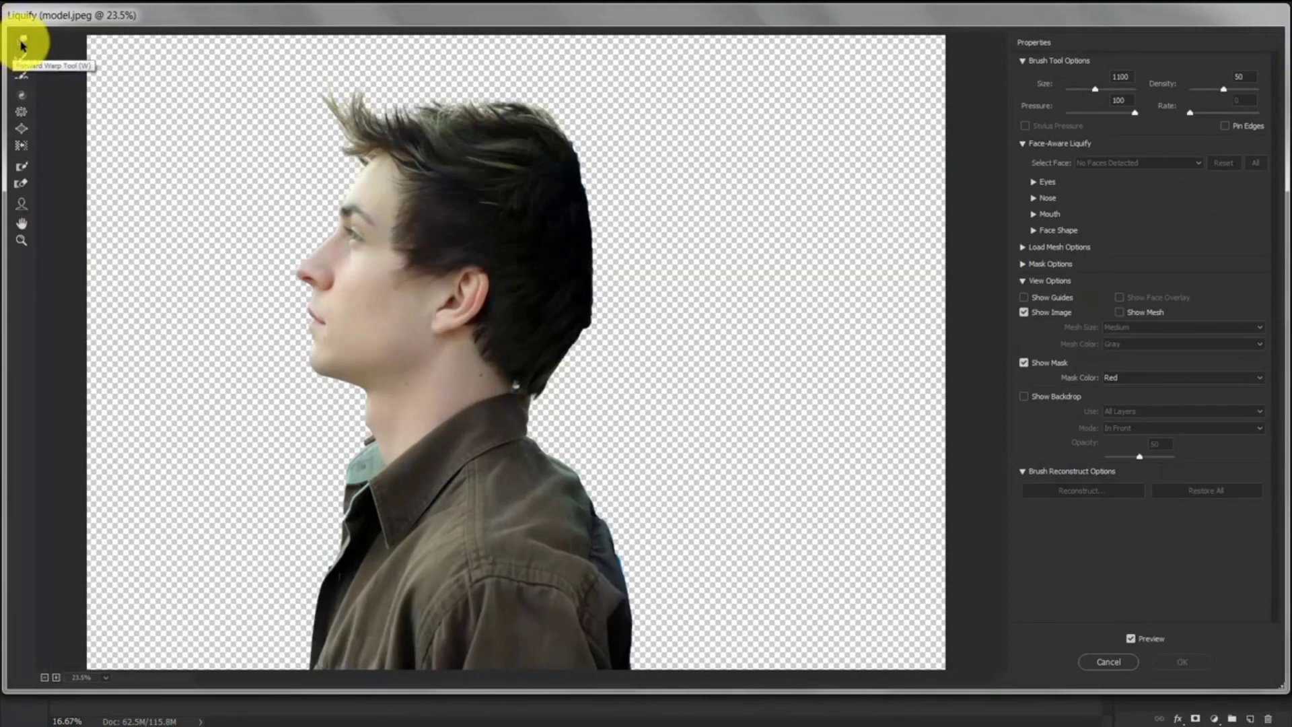
Stretch the back and shoulder of the shirt out to the right canvas edge with the Forward Warp tool.
drag(547, 606, 848, 637)
drag(609, 640, 980, 663)
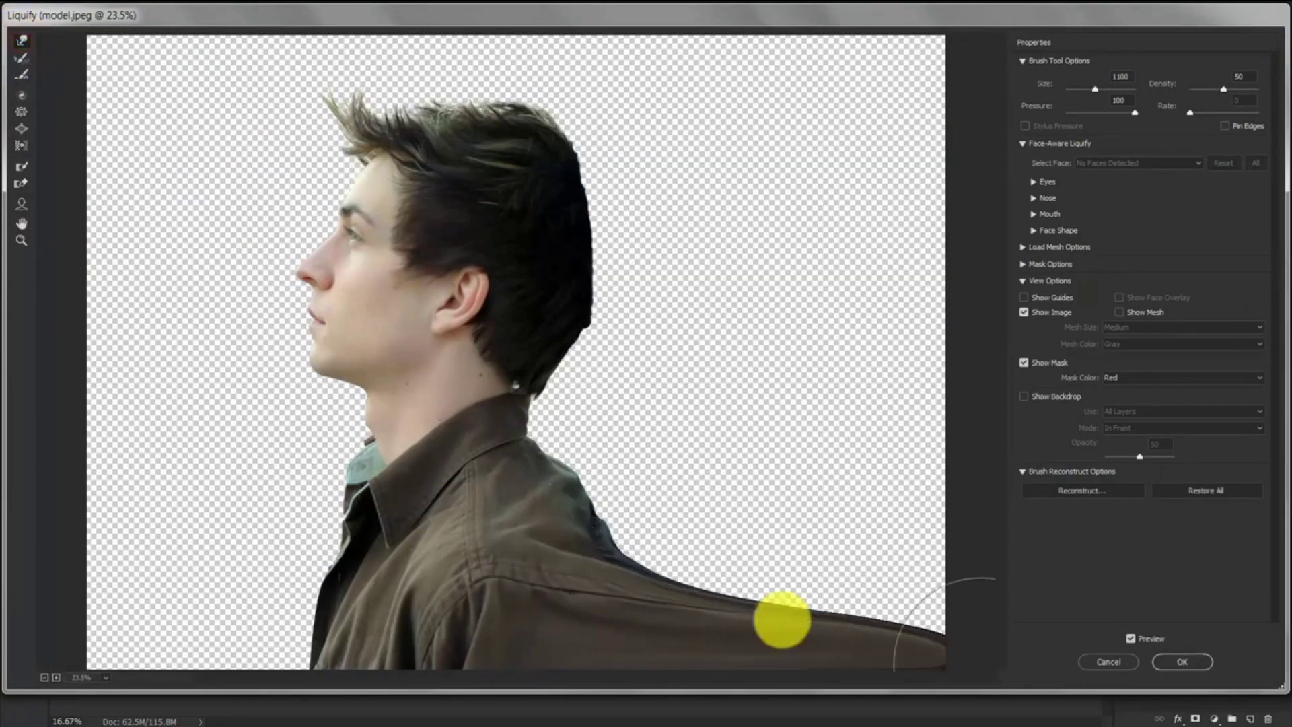
mouse_move(604, 547)
mouse_down()
mouse_move(735, 519)
mouse_move(649, 548)
mouse_move(701, 585)
mouse_move(996, 575)
mouse_up()
drag(882, 608, 941, 585)
drag(568, 471, 915, 427)
drag(700, 479, 929, 444)
drag(830, 478, 948, 447)
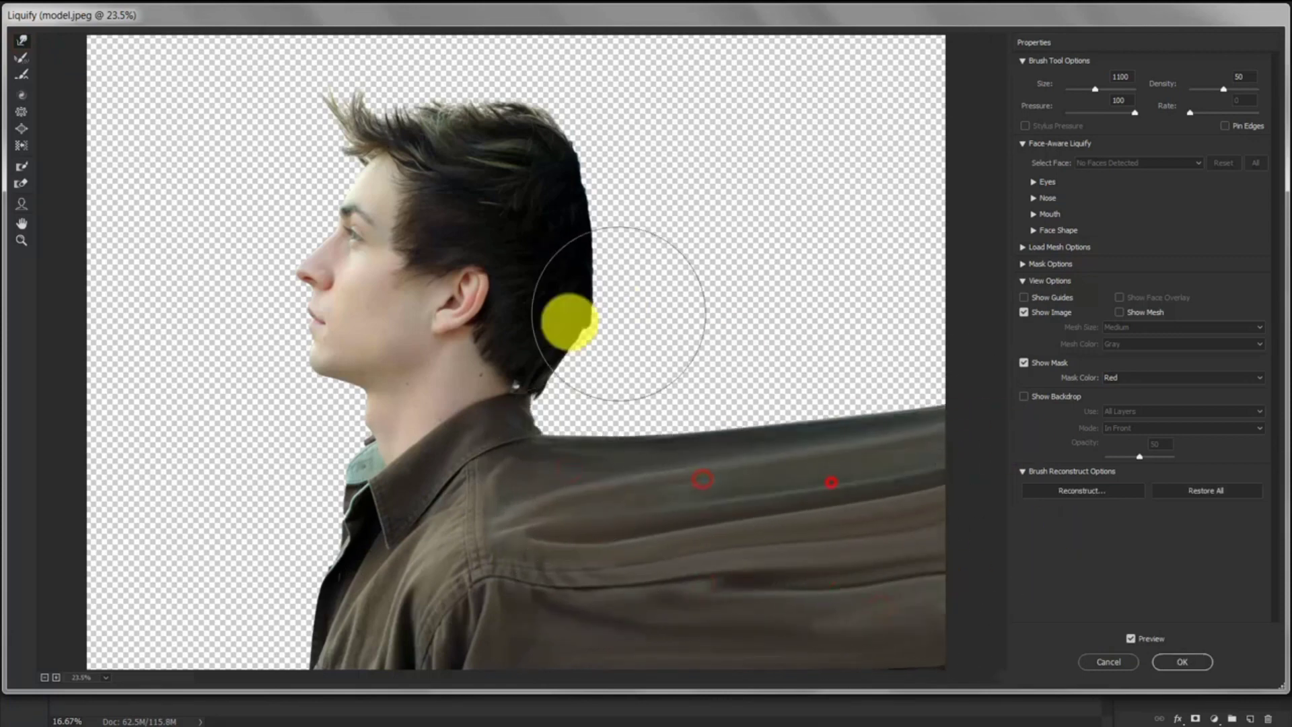
Warp the nape, collar and hair at the back of the head out to the right canvas edge.
drag(559, 375, 686, 356)
drag(562, 397, 700, 378)
mouse_move(600, 405)
mouse_down()
mouse_move(927, 352)
mouse_move(969, 376)
mouse_move(1002, 370)
mouse_up()
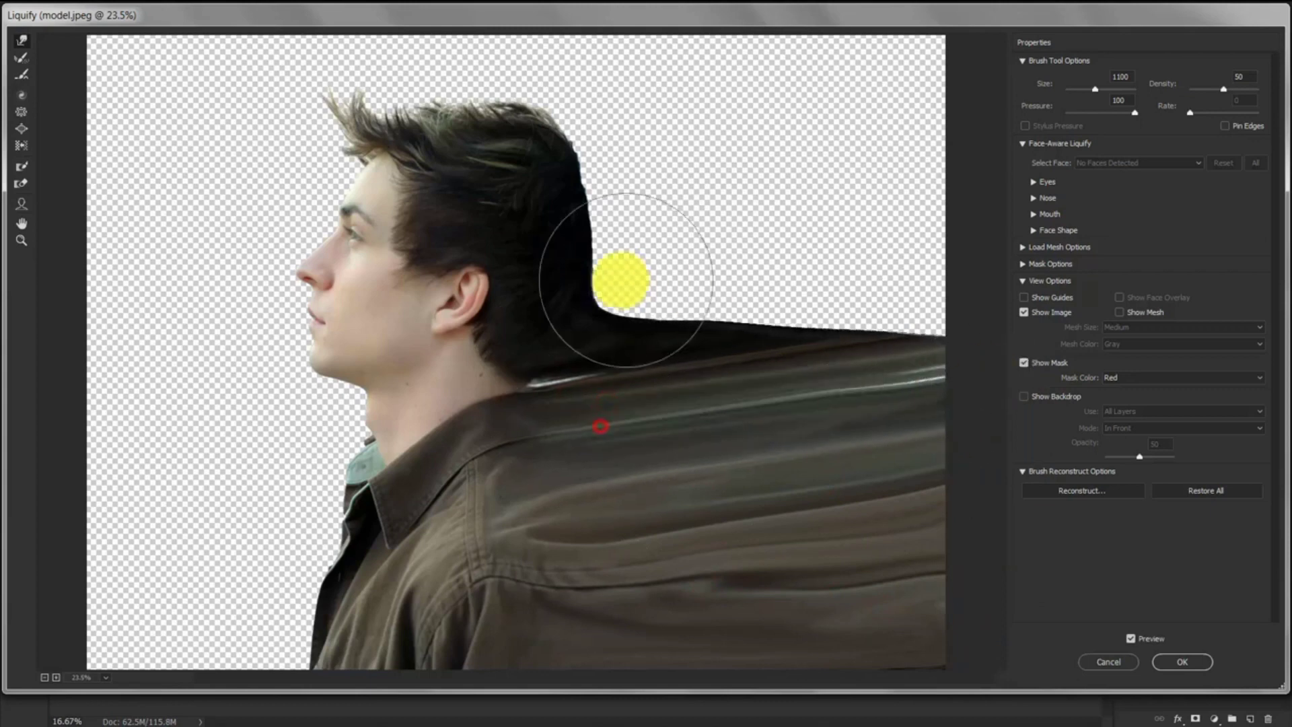
drag(617, 280, 841, 237)
mouse_move(704, 297)
mouse_down()
mouse_move(827, 312)
mouse_move(922, 300)
mouse_up()
drag(842, 306, 942, 290)
drag(897, 291, 955, 279)
Pull the crown and top hair upward and to the right until the dark streaks fill the canvas's upper right area.
drag(525, 133, 666, 101)
drag(594, 168, 827, 116)
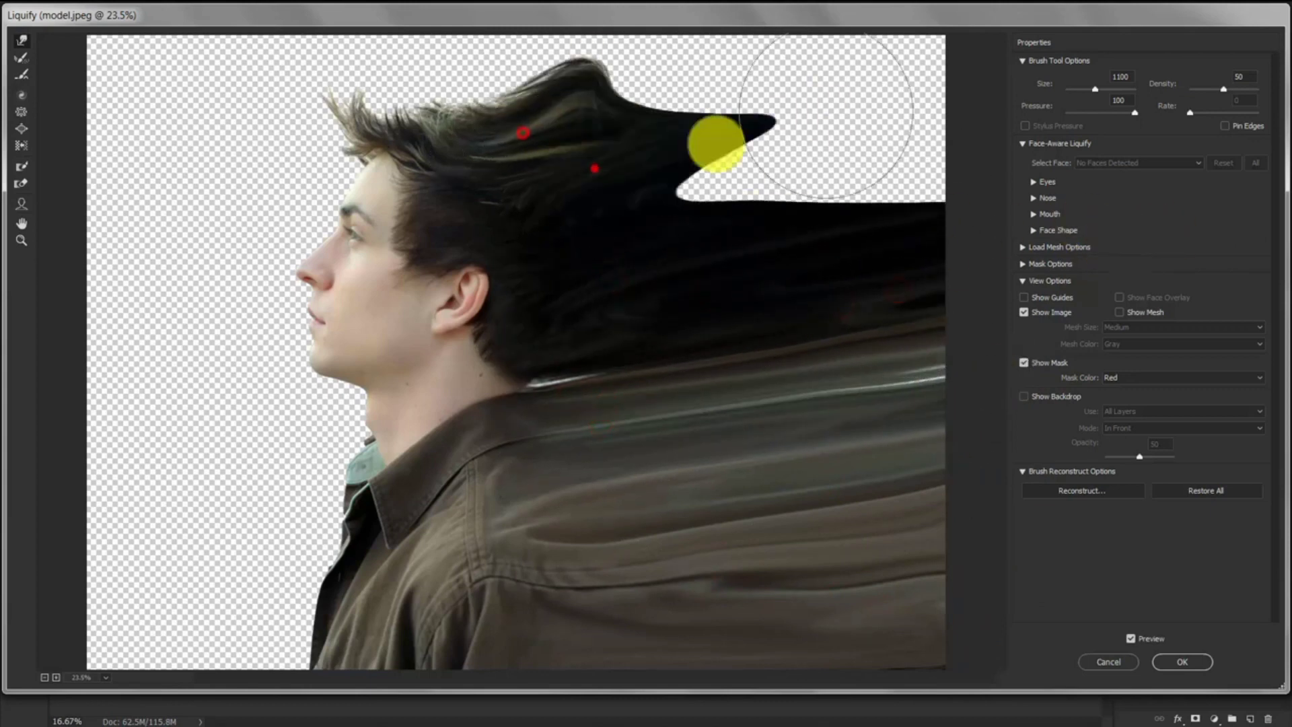
drag(644, 170, 875, 131)
drag(663, 200, 995, 120)
drag(637, 95, 720, 15)
drag(447, 103, 437, 34)
drag(402, 100, 424, 13)
drag(467, 77, 574, 20)
drag(528, 105, 760, 13)
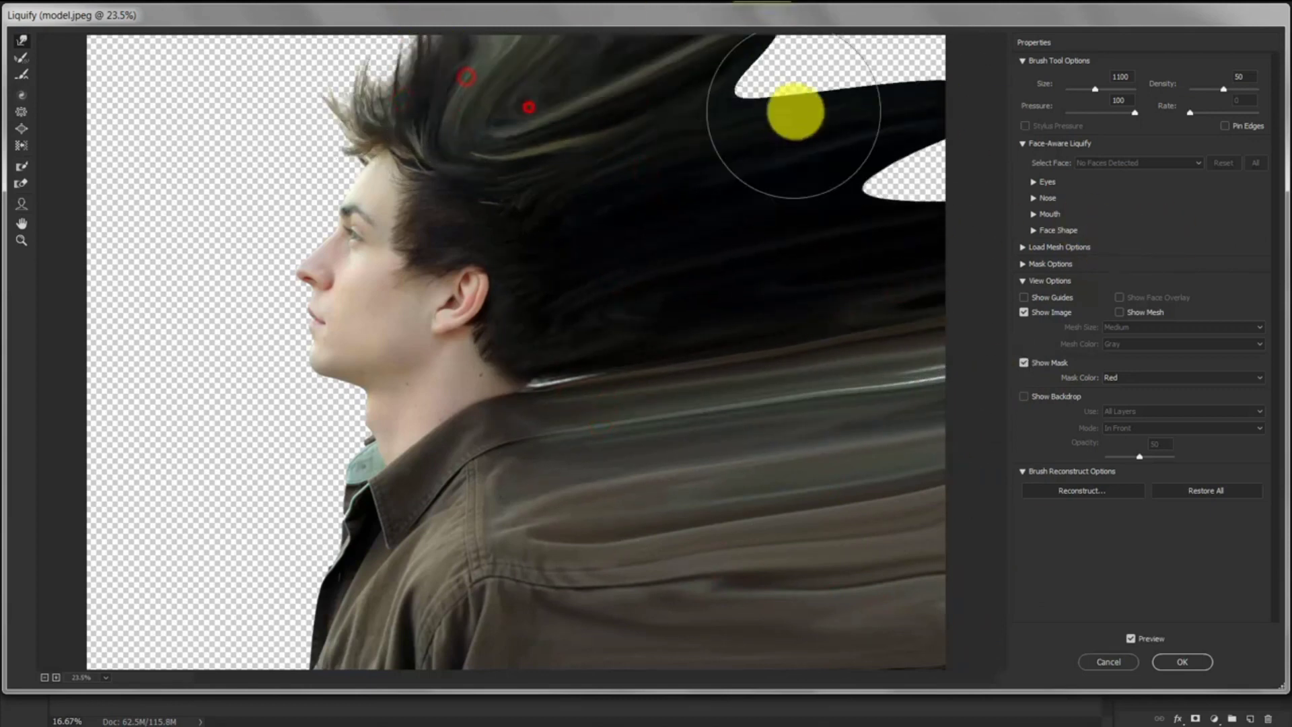
drag(800, 112, 983, 14)
mouse_move(768, 64)
mouse_down()
mouse_move(780, 87)
mouse_move(917, 142)
mouse_up()
drag(897, 171, 1030, 130)
drag(859, 176, 1061, 128)
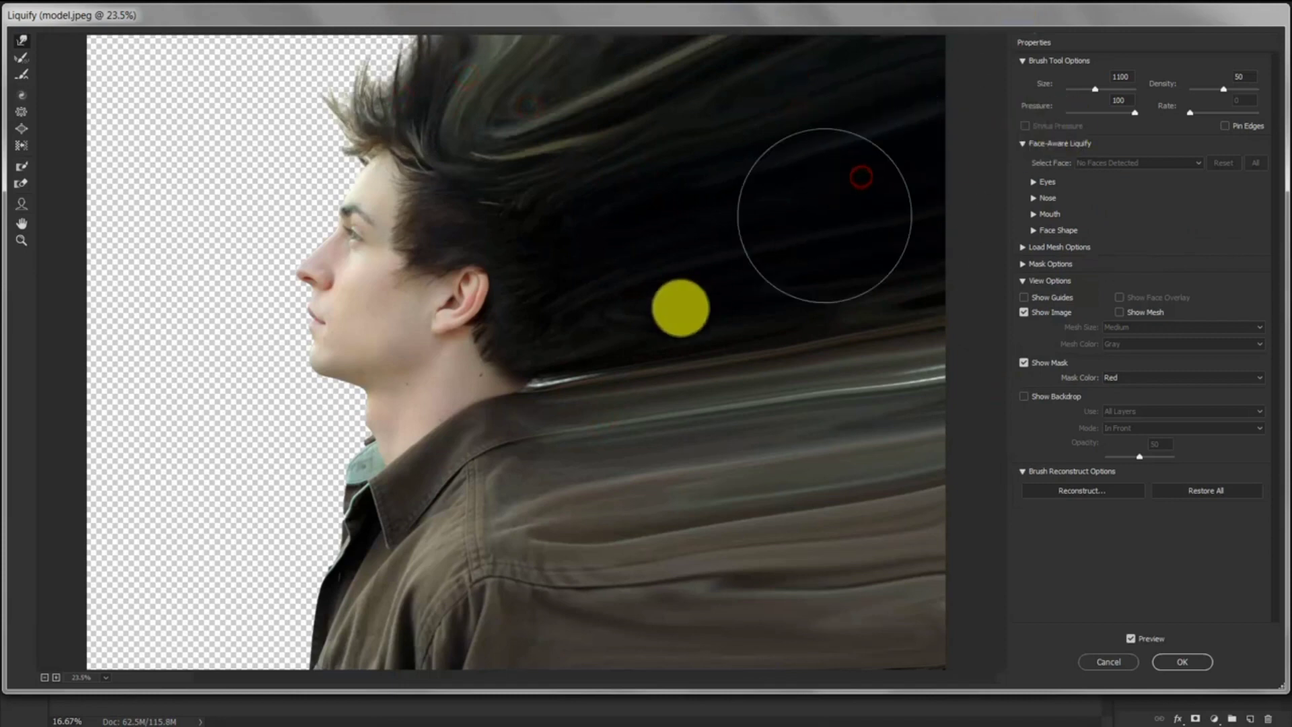
Refine the stretched streaks behind the neck and the front hair tips, and apply the Liquify filter.
drag(719, 331, 987, 302)
drag(821, 404, 1020, 369)
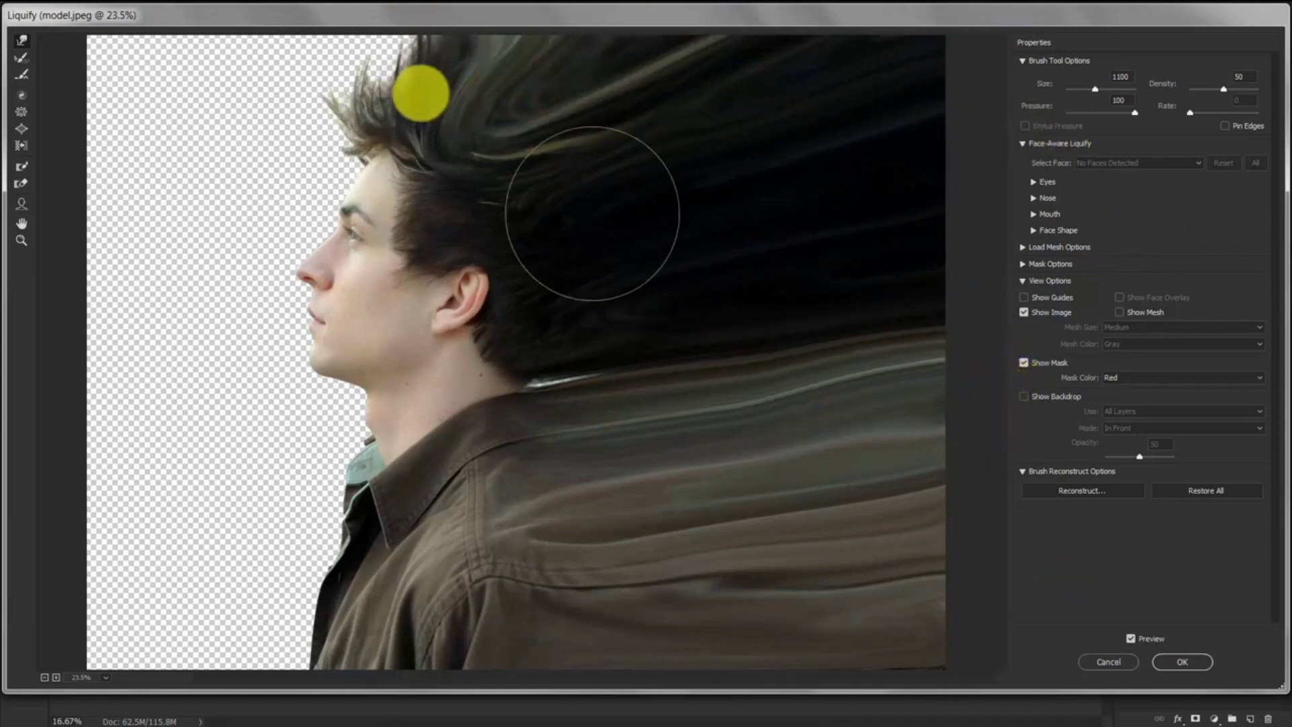
drag(359, 52, 352, 14)
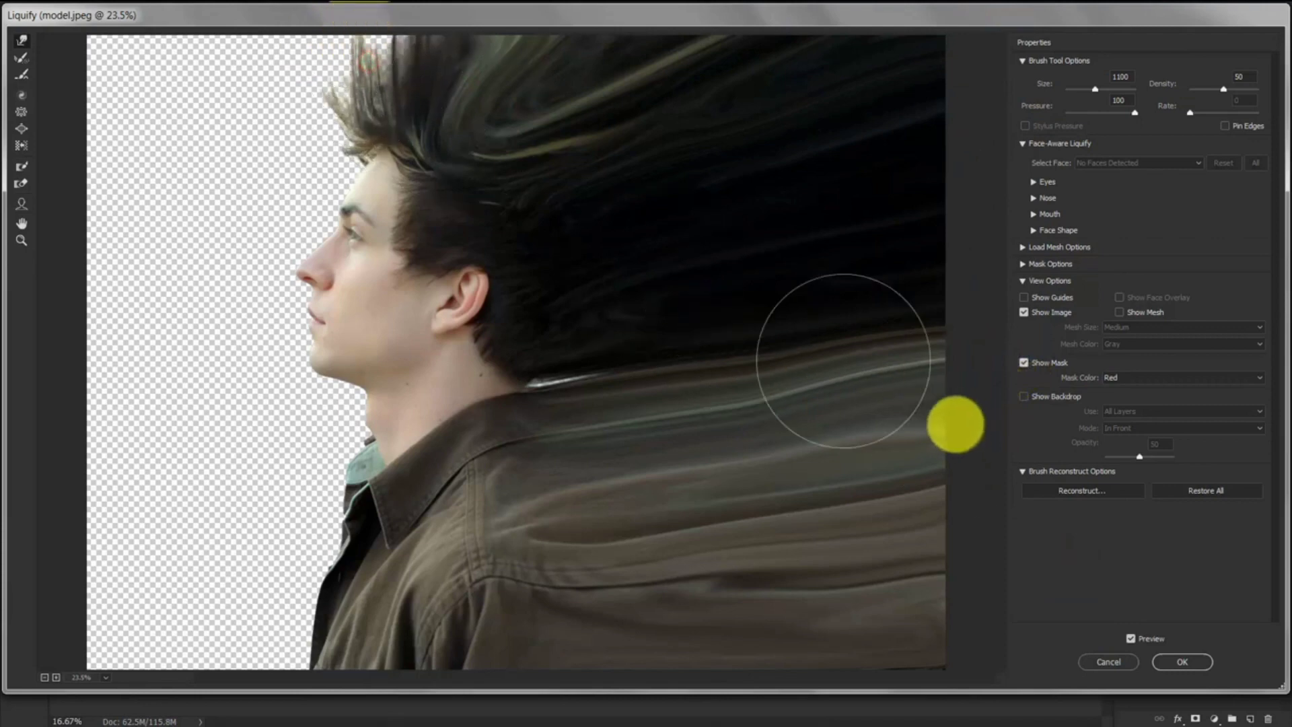
drag(950, 424, 854, 453)
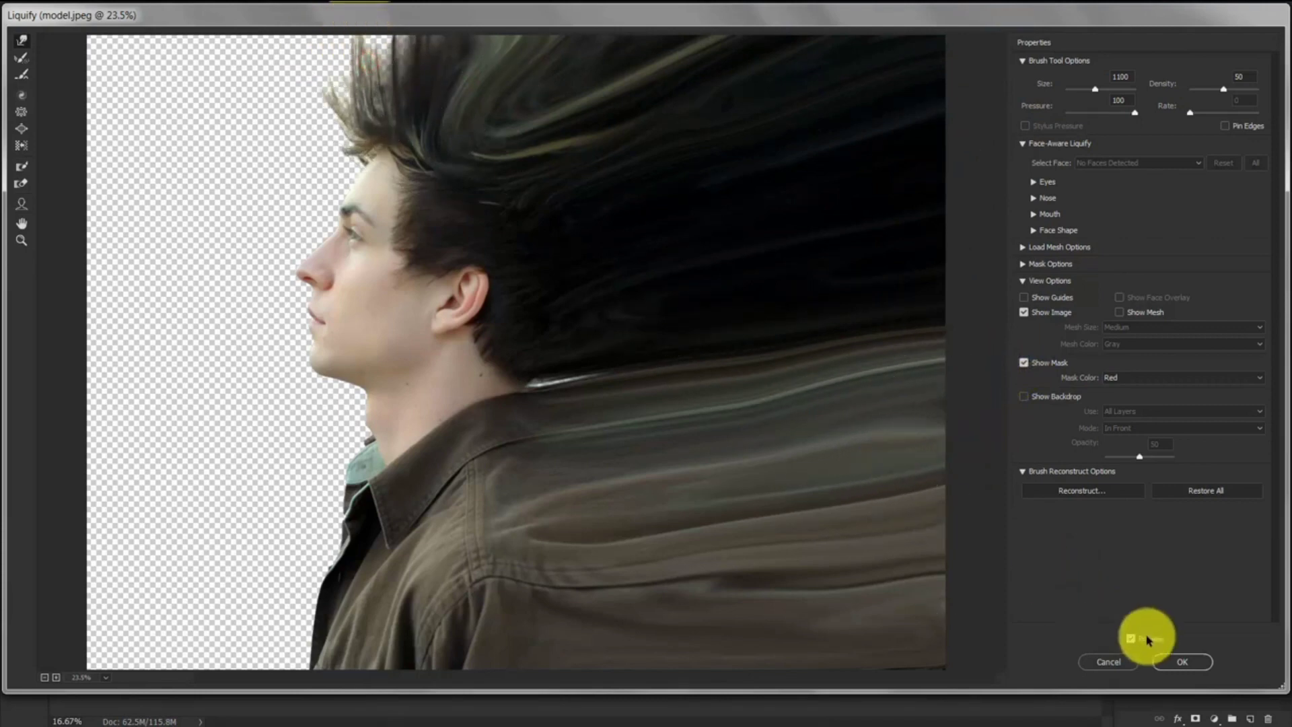
click(1186, 661)
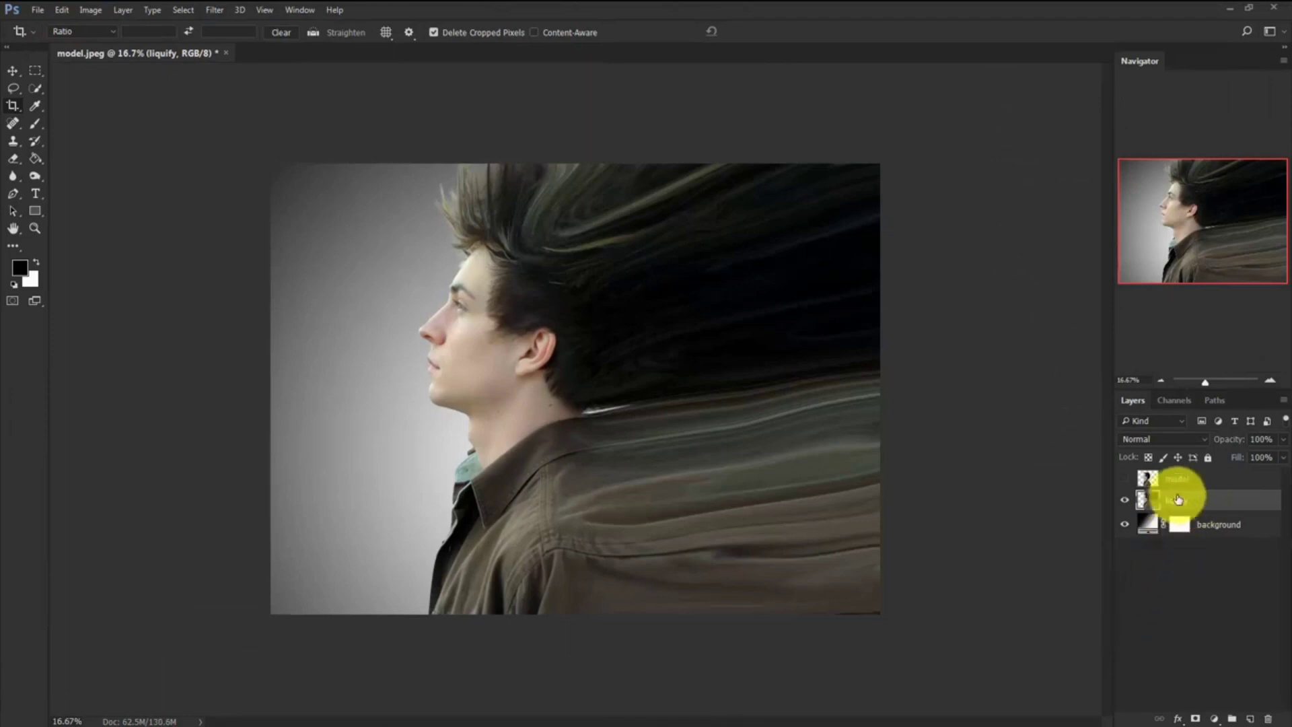
Add a black layer mask to the liquify layer, and show the model layer and give it a white mask.
key(alt)
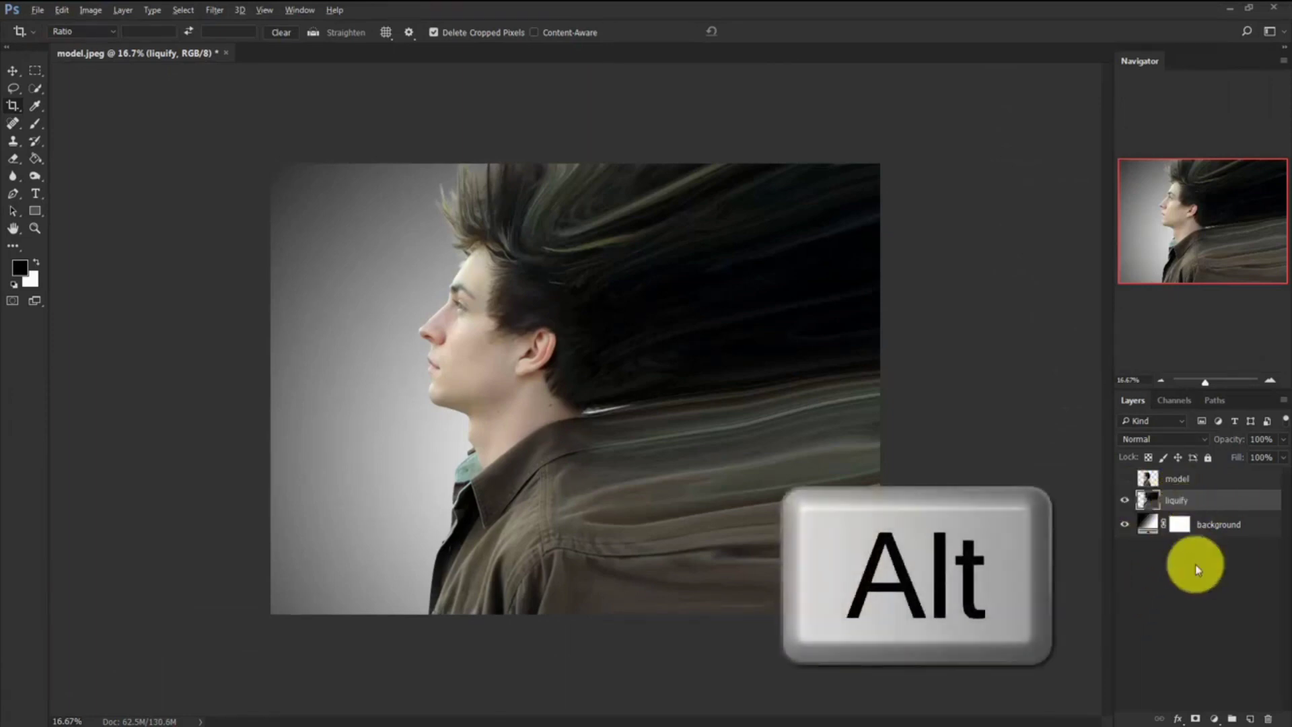
alt+click(1195, 719)
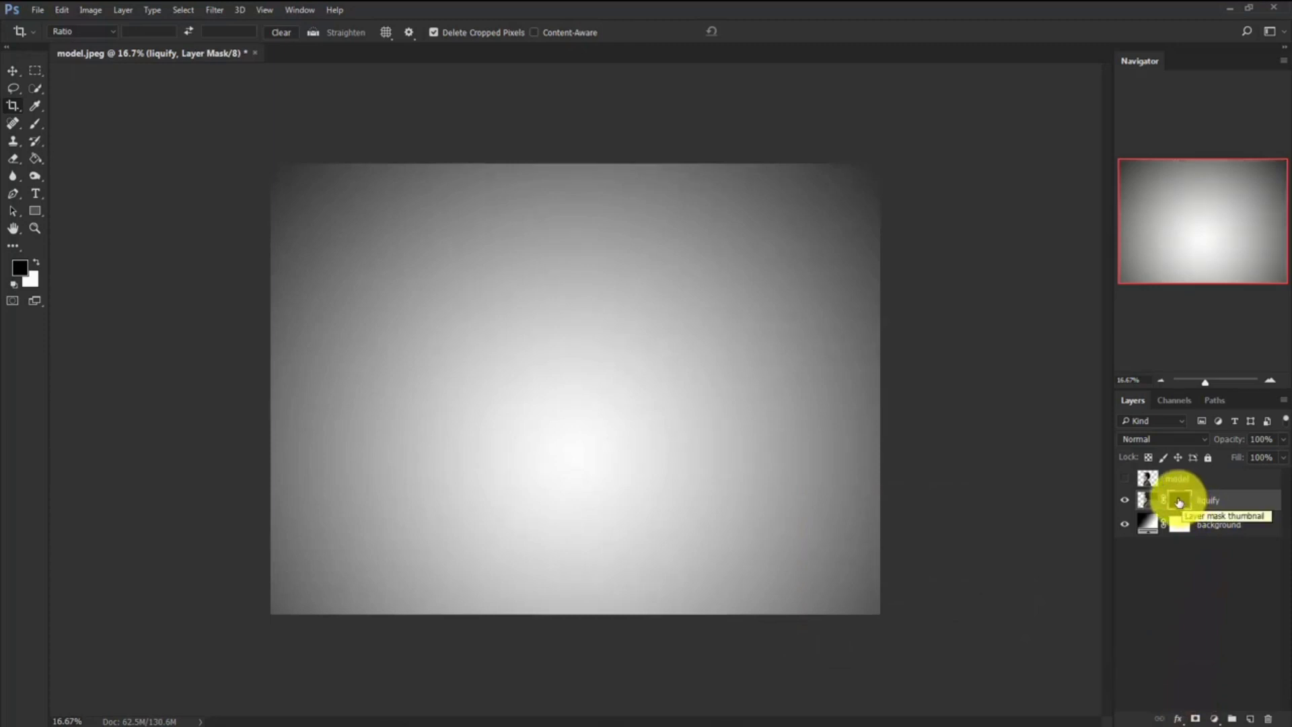
click(1125, 480)
click(1142, 479)
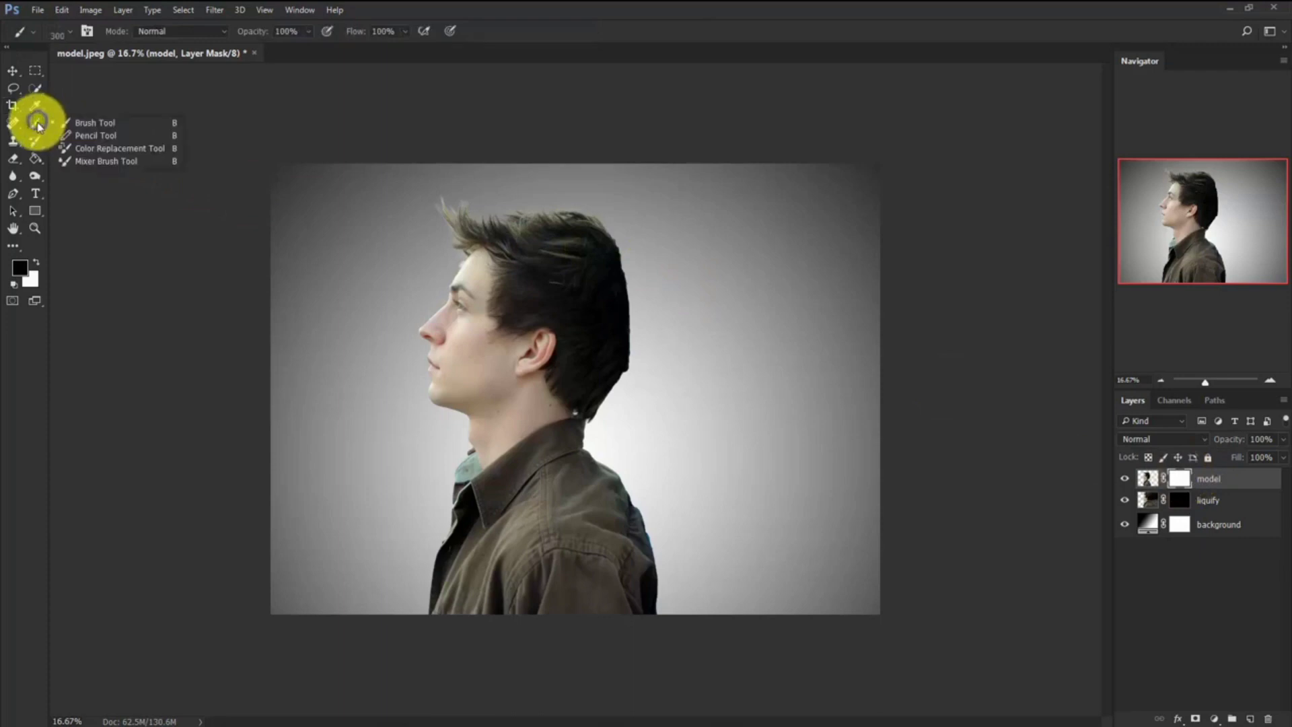
Activate the Brush tool and load the brush.abr brush set from the project folder.
click(93, 124)
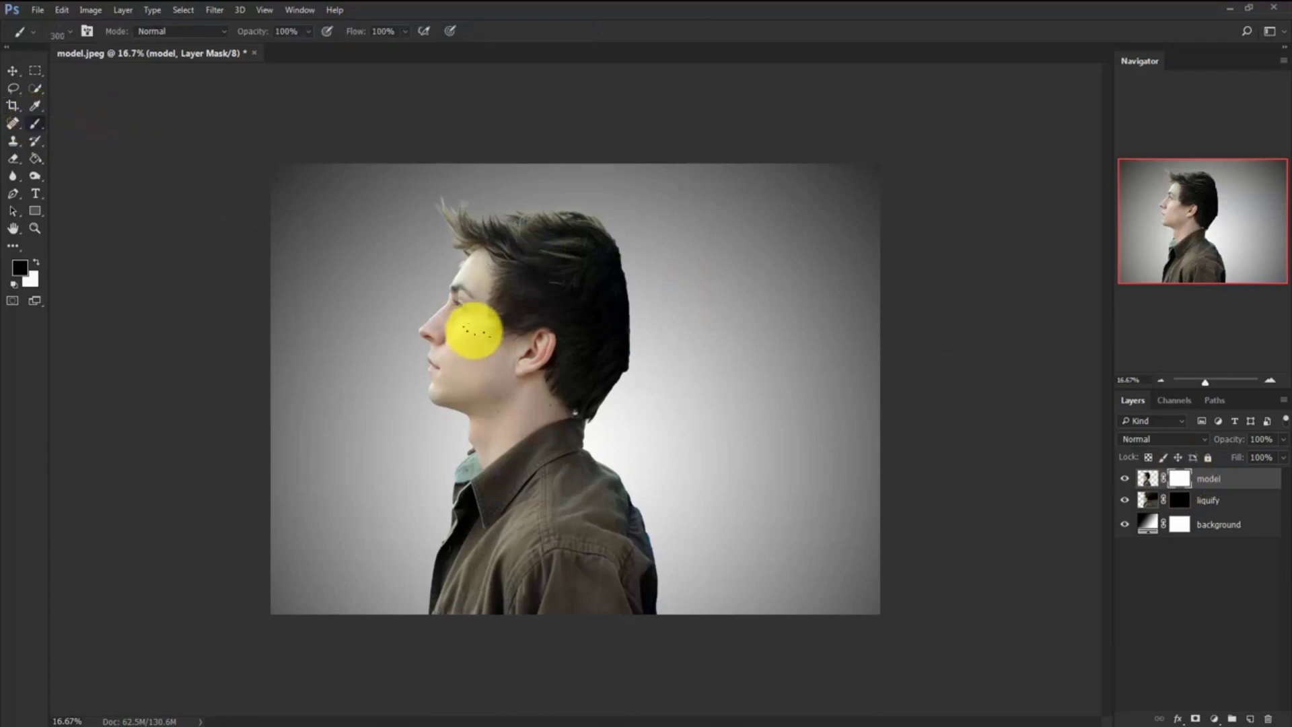
right_click(504, 314)
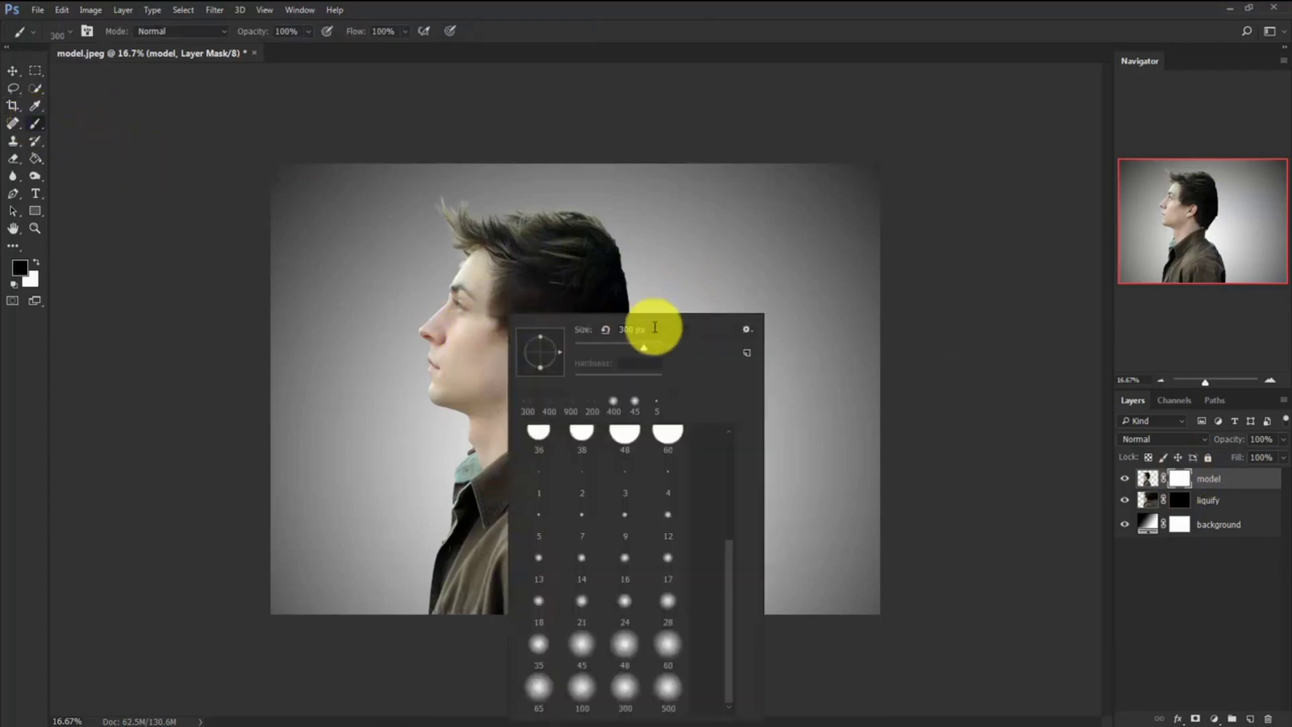
click(748, 331)
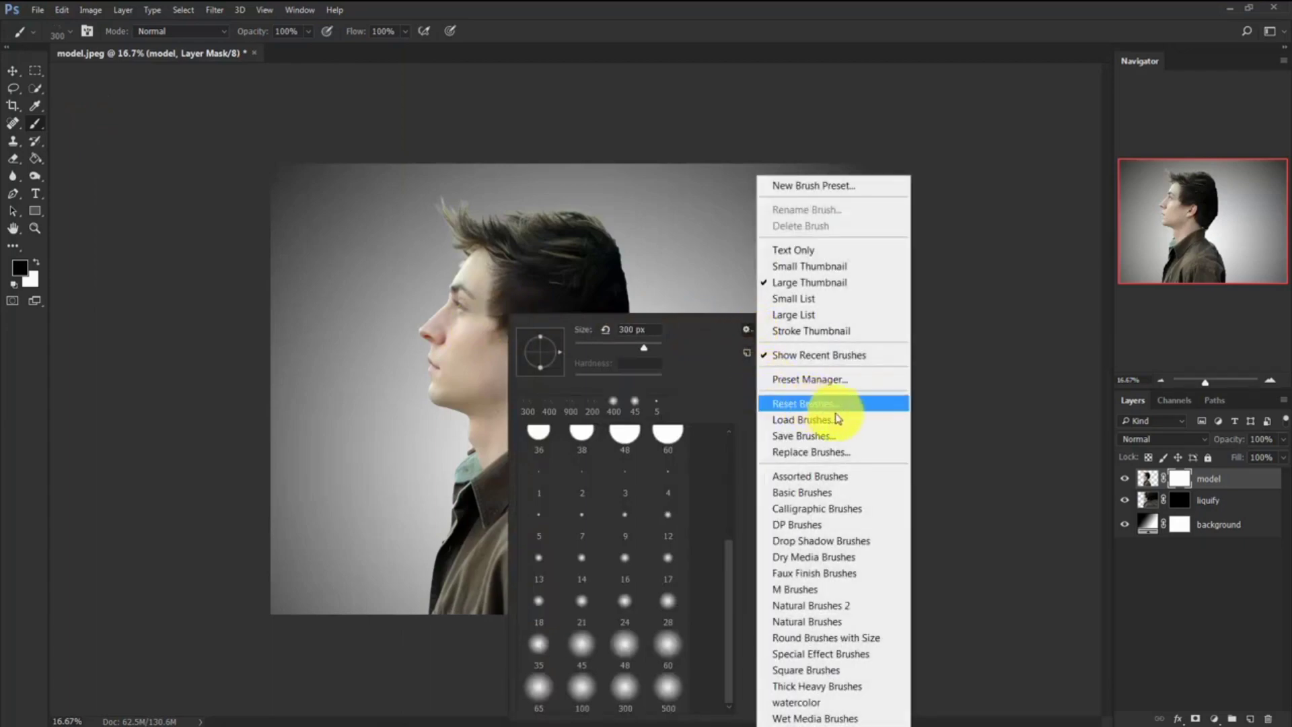
click(816, 419)
drag(729, 285, 516, 182)
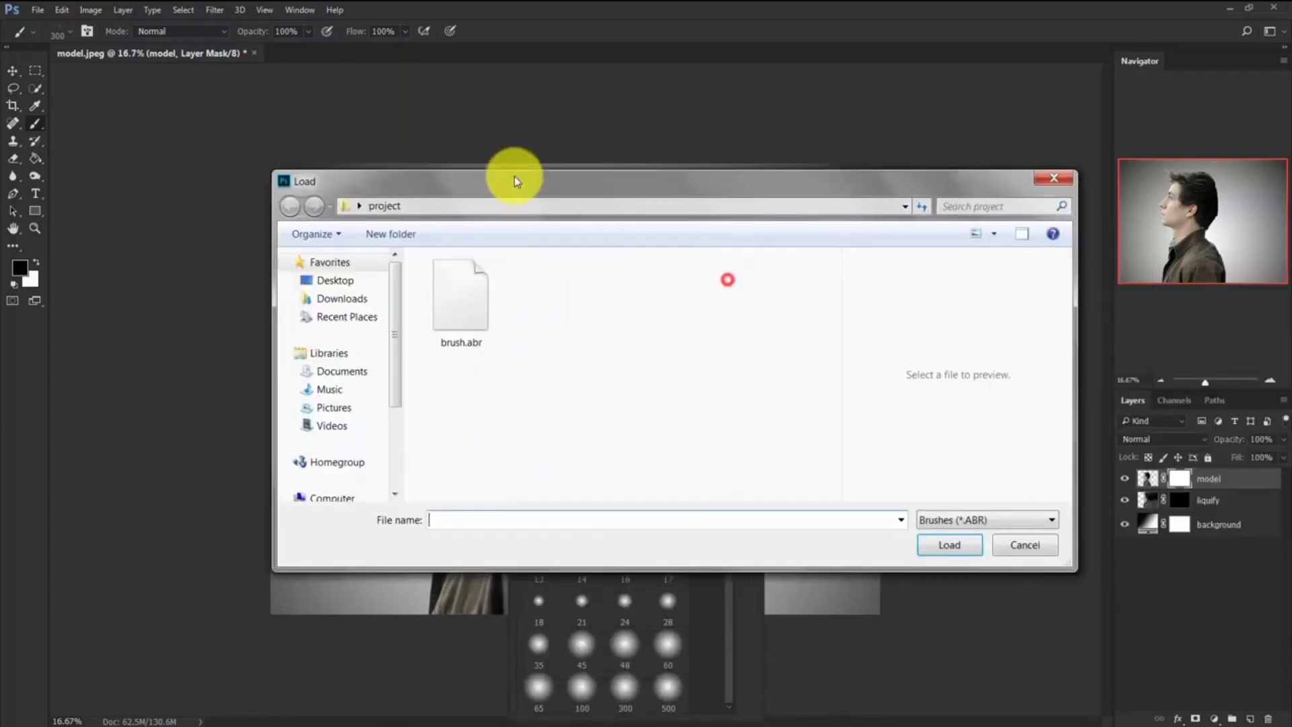
click(441, 288)
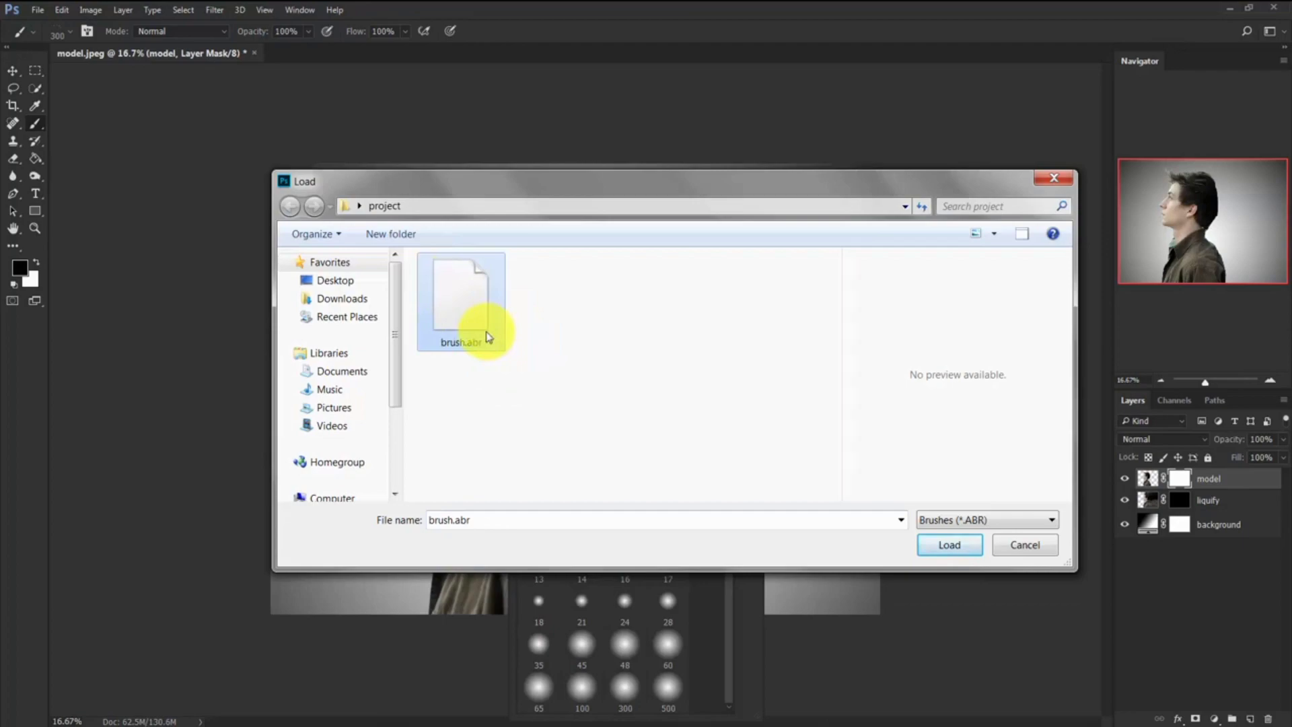
click(949, 545)
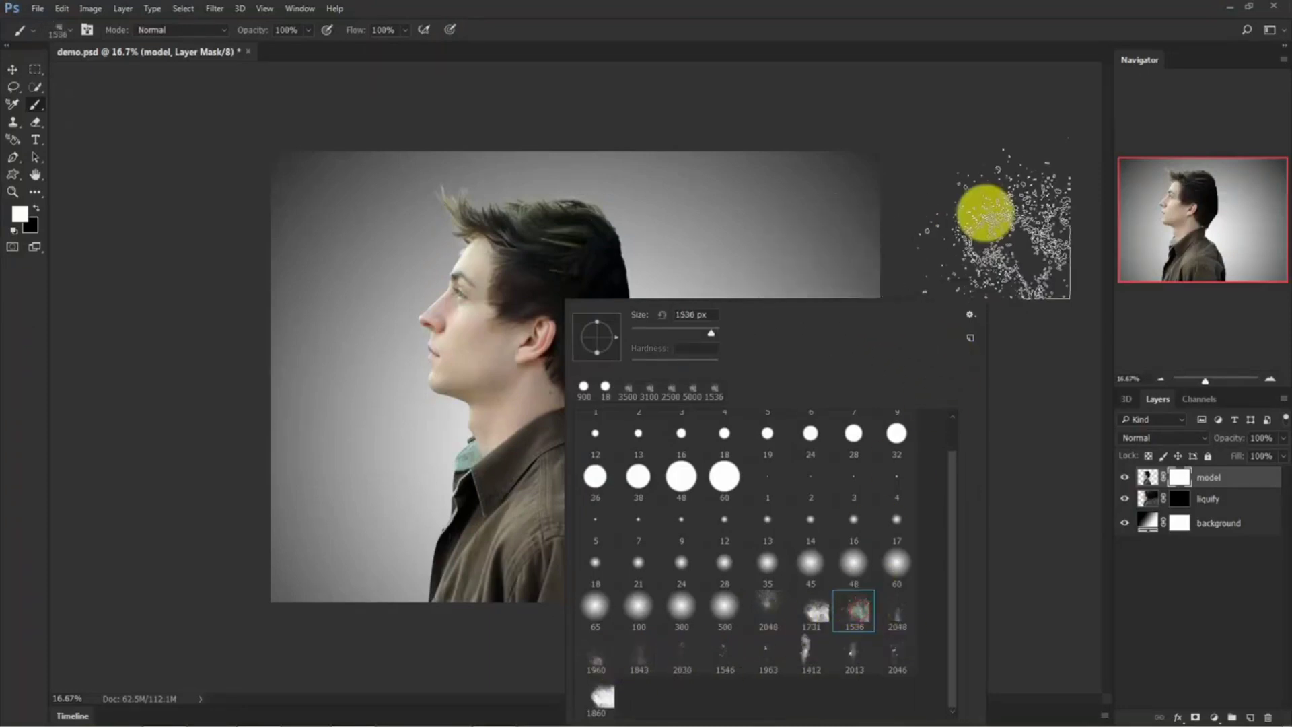
Paint black on the model layer's mask with the 1536 px splatter brush along the shoulder, nape and back hair, rotating the tip for the head.
click(951, 209)
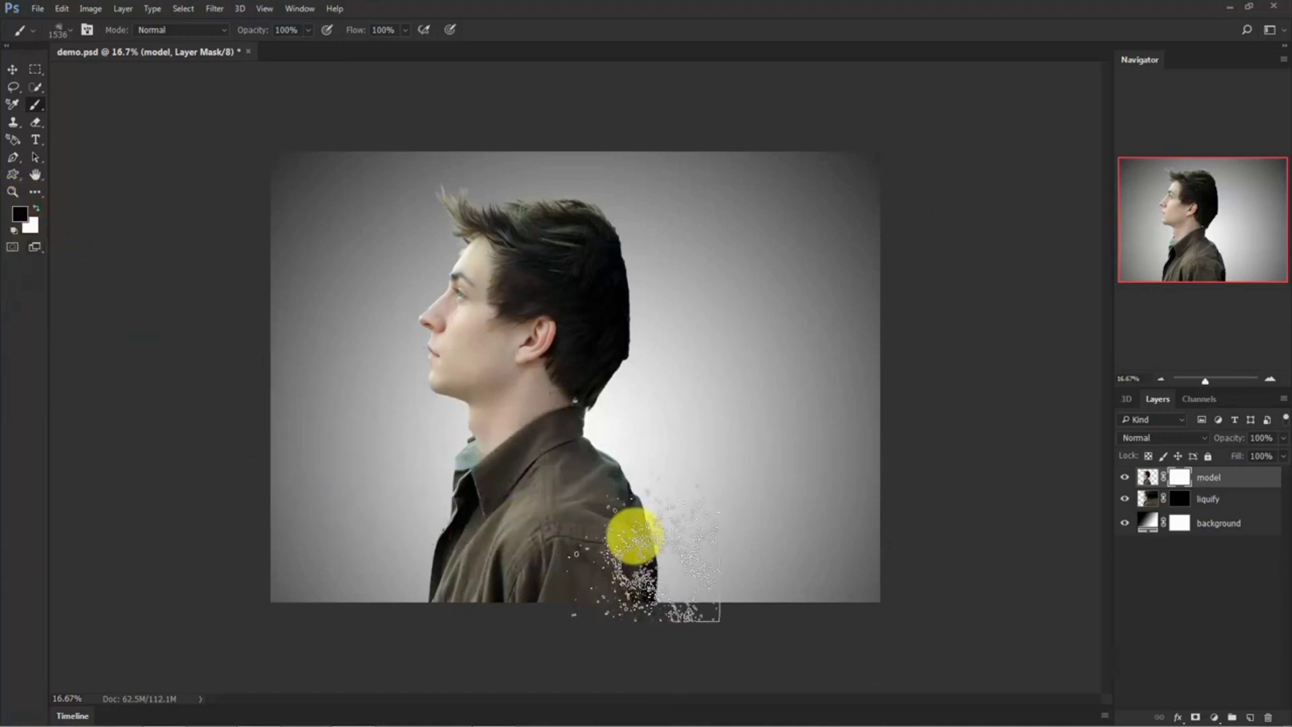
mouse_move(635, 536)
mouse_down()
mouse_move(668, 576)
mouse_move(639, 571)
mouse_move(760, 542)
mouse_move(627, 509)
mouse_move(655, 520)
mouse_move(633, 485)
mouse_move(680, 544)
mouse_move(618, 451)
mouse_move(711, 537)
mouse_move(553, 391)
mouse_move(560, 402)
mouse_move(632, 436)
mouse_move(670, 370)
mouse_move(580, 344)
mouse_move(632, 386)
mouse_move(611, 409)
mouse_move(577, 286)
mouse_move(621, 306)
mouse_move(625, 339)
mouse_move(582, 363)
mouse_move(593, 383)
mouse_move(574, 406)
mouse_up()
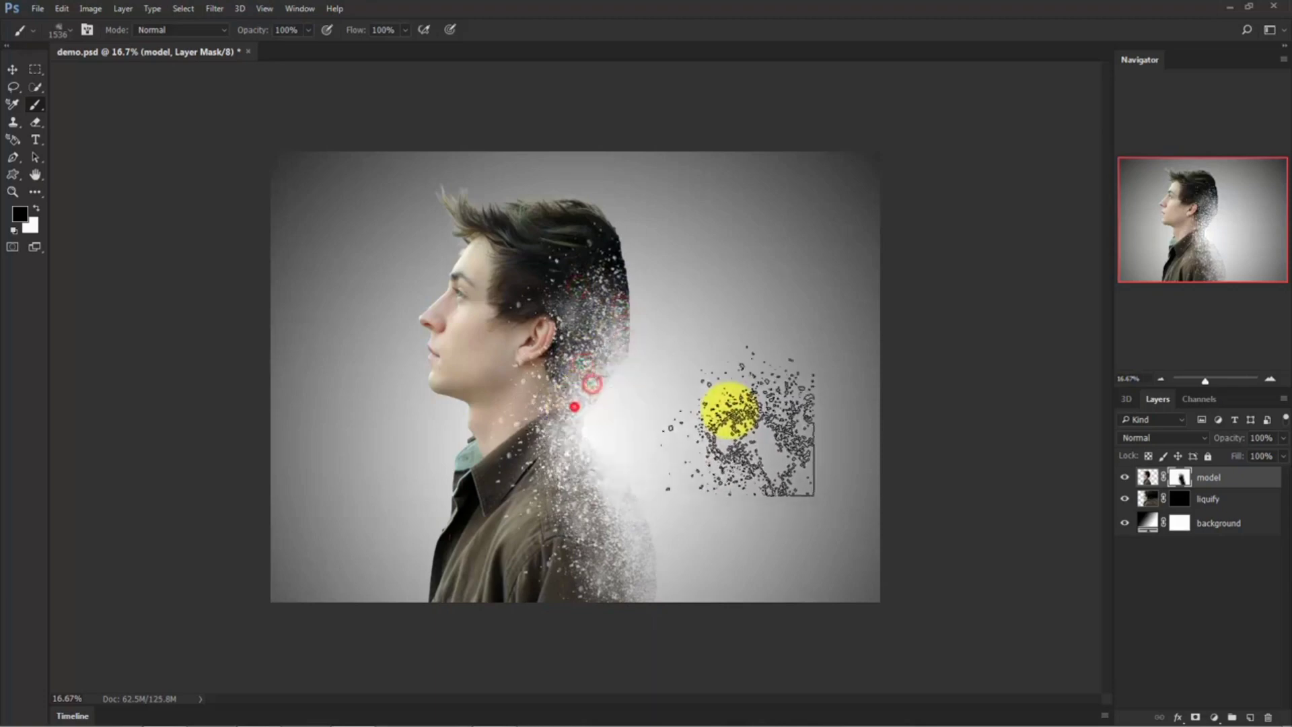
click(559, 248)
click(588, 254)
click(616, 278)
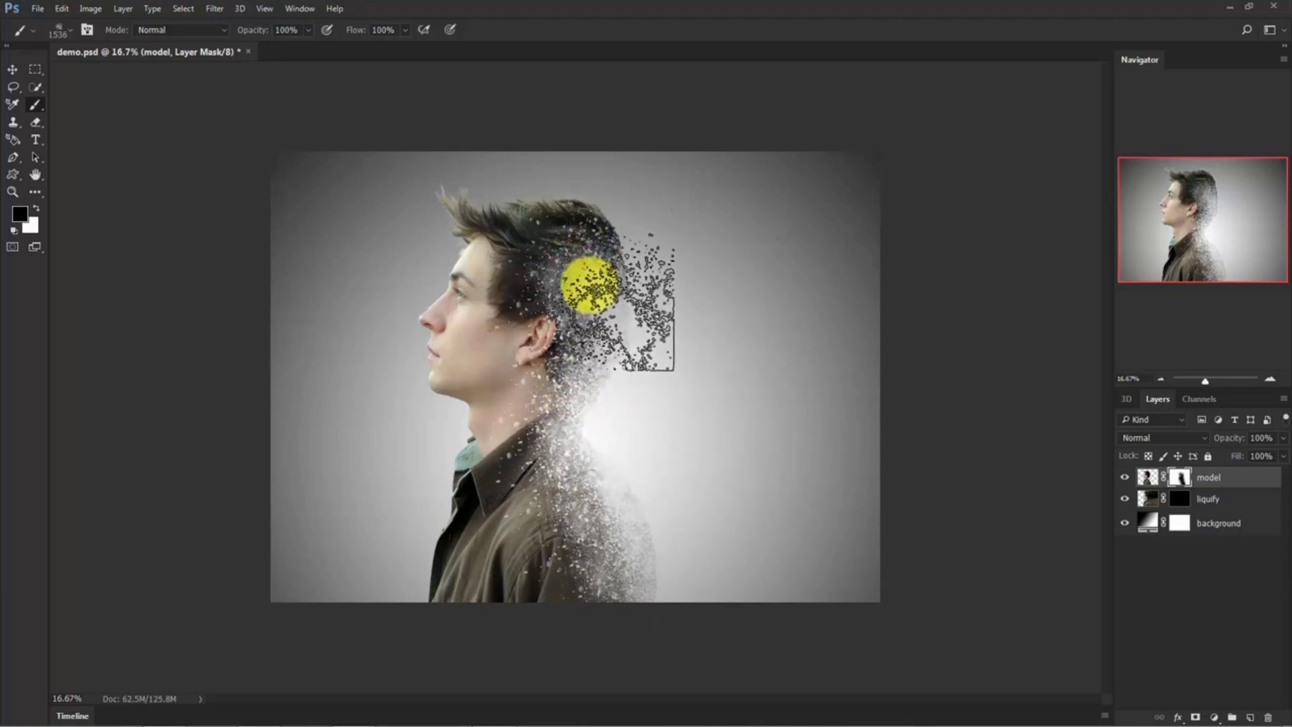
right_click(573, 251)
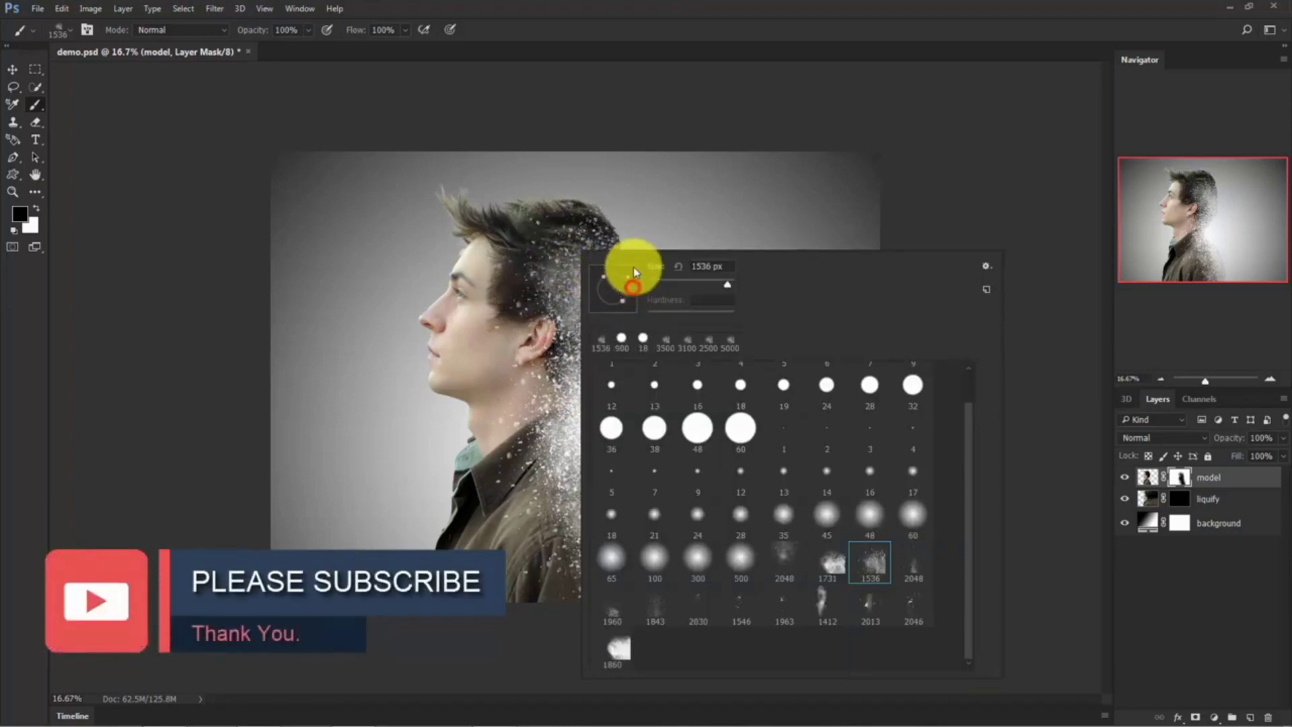
mouse_move(634, 272)
mouse_down()
mouse_move(627, 211)
mouse_move(579, 196)
mouse_move(524, 230)
mouse_move(574, 207)
mouse_move(596, 217)
mouse_move(600, 237)
mouse_move(571, 259)
mouse_move(602, 269)
mouse_move(599, 232)
mouse_move(476, 210)
mouse_move(579, 197)
mouse_move(582, 228)
mouse_move(609, 255)
mouse_move(606, 355)
mouse_up()
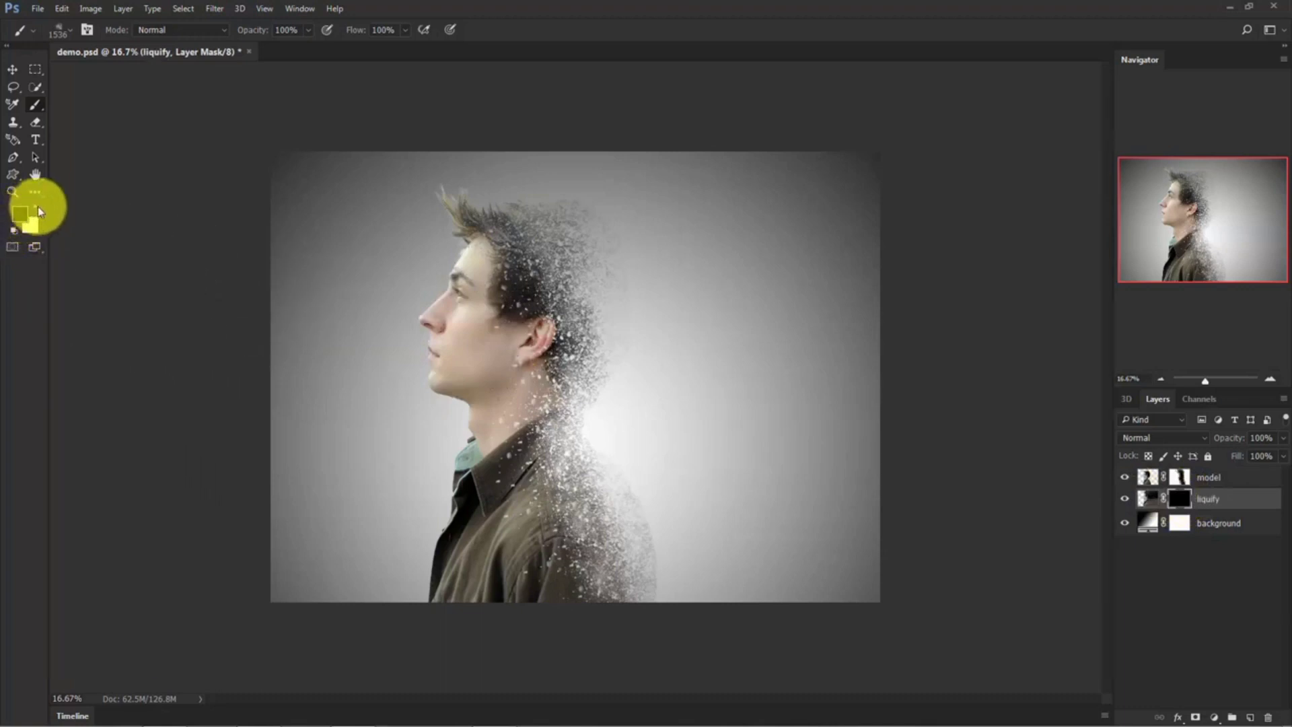
Paint white on the liquify layer's mask with a rotated 1536 px splatter brush along the jacket back, nape and back of the head.
key(d)
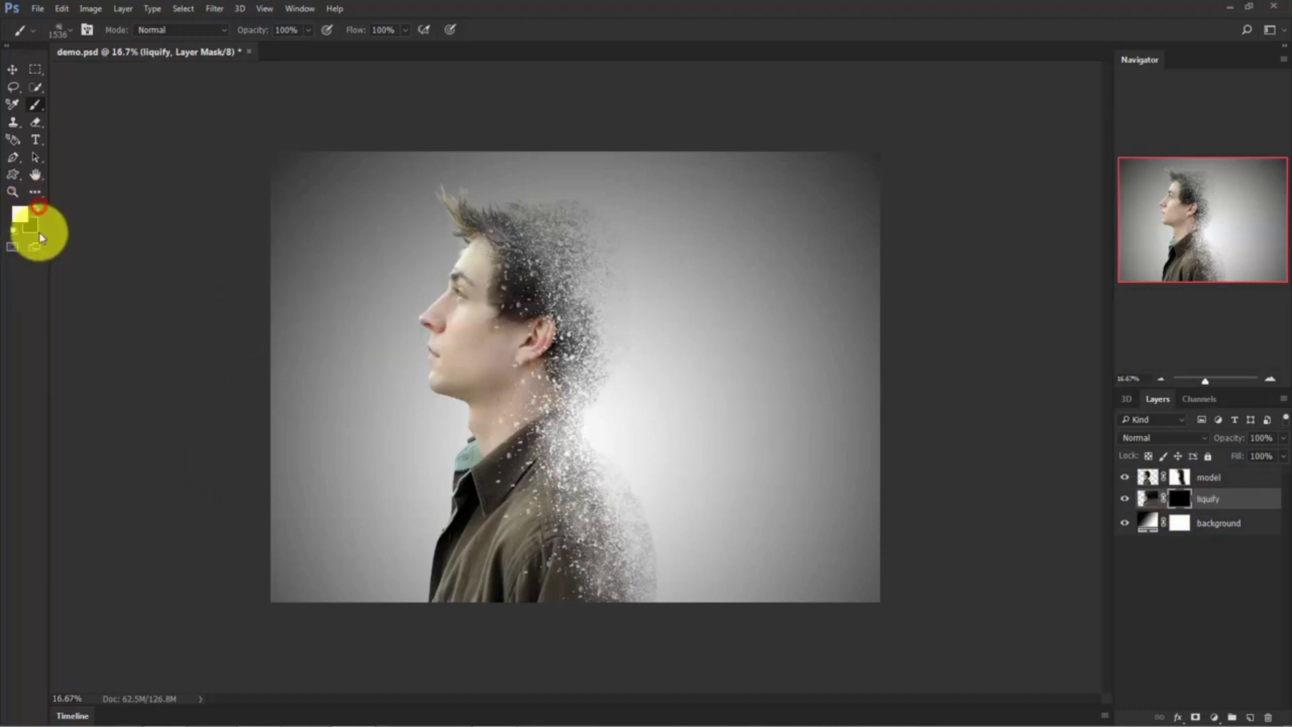
click(38, 205)
right_click(517, 481)
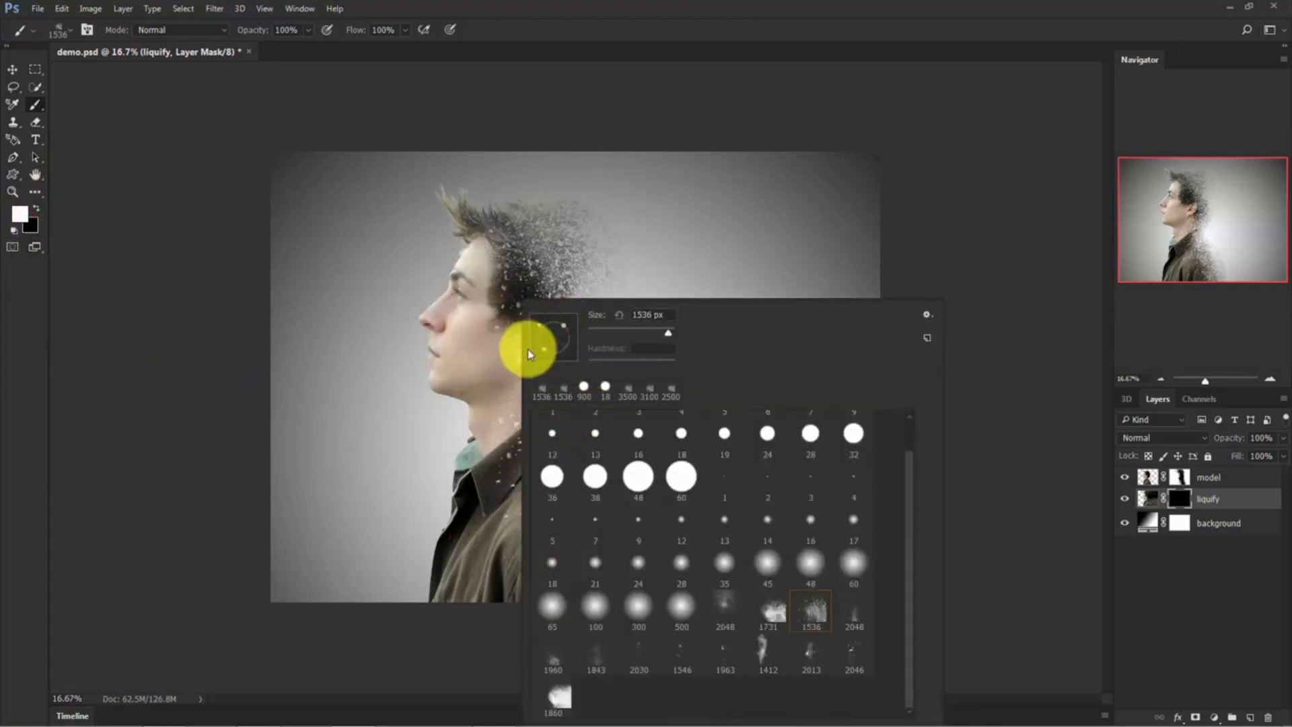
mouse_move(538, 324)
mouse_down()
mouse_move(531, 353)
mouse_move(476, 361)
mouse_move(551, 351)
mouse_up()
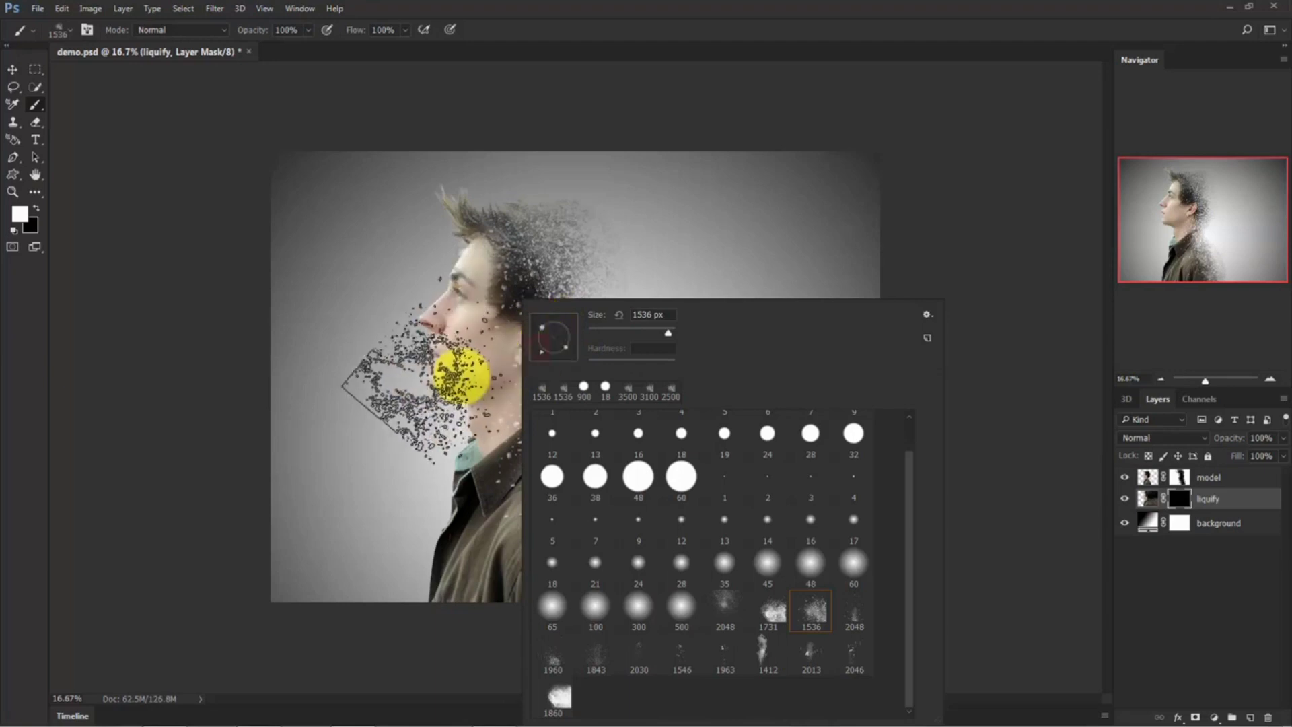
click(395, 445)
drag(511, 536, 643, 553)
click(642, 553)
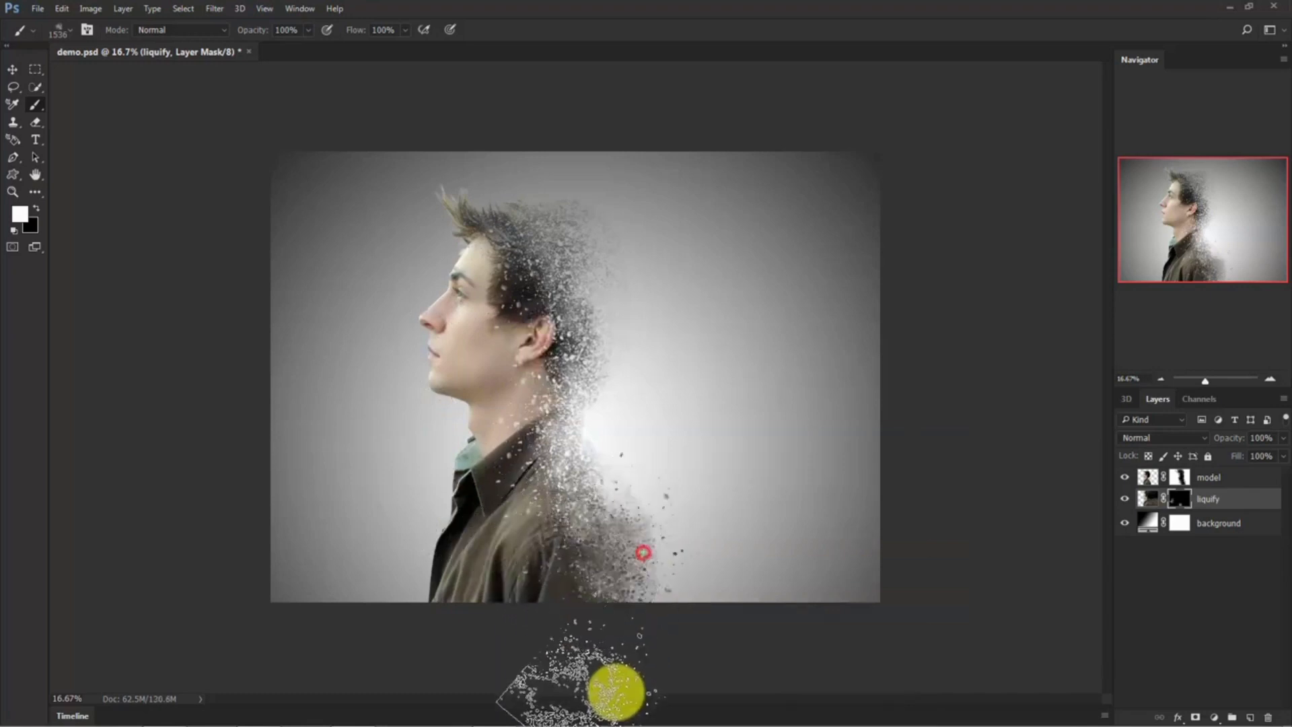
click(669, 613)
click(612, 465)
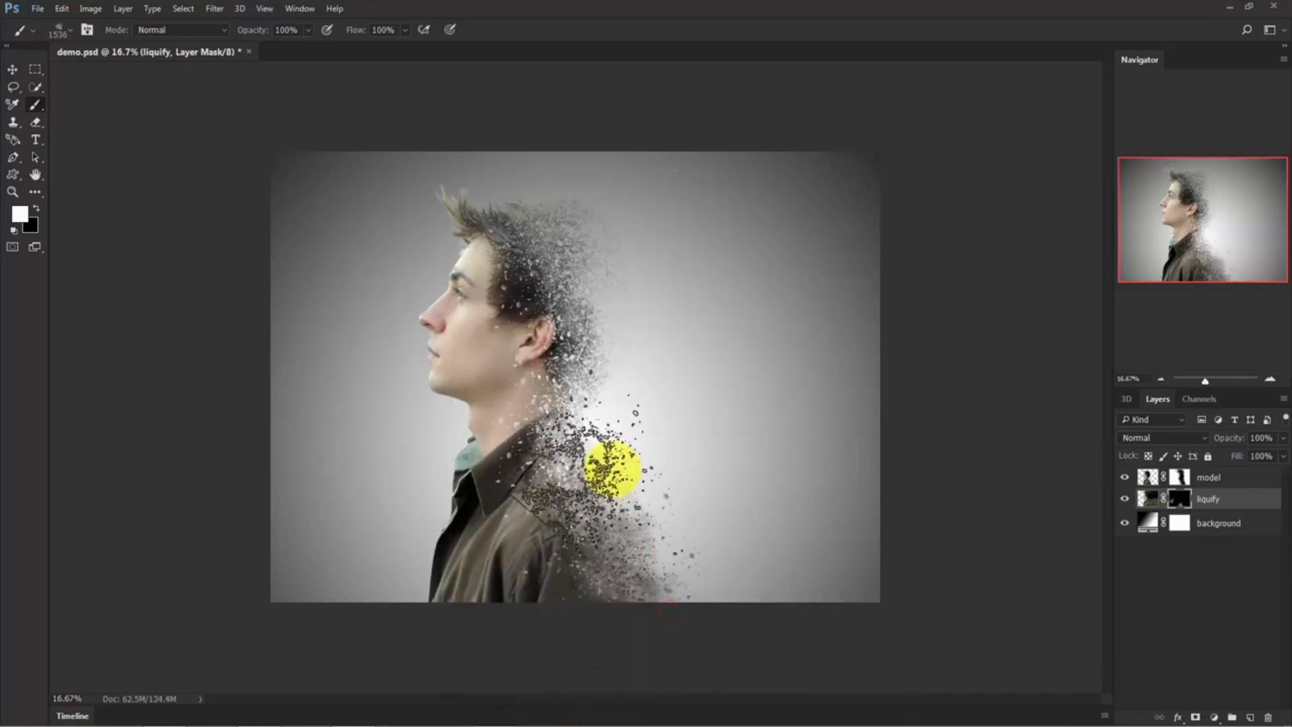
click(596, 390)
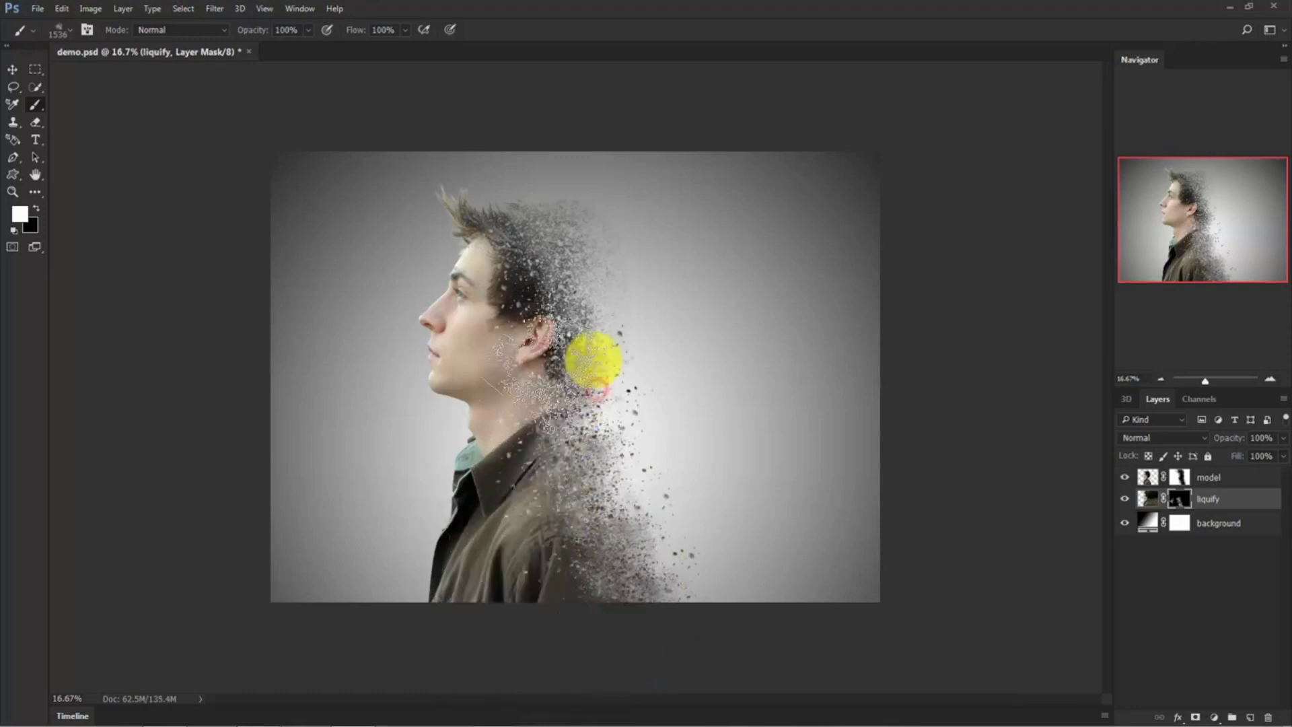
click(591, 294)
click(566, 248)
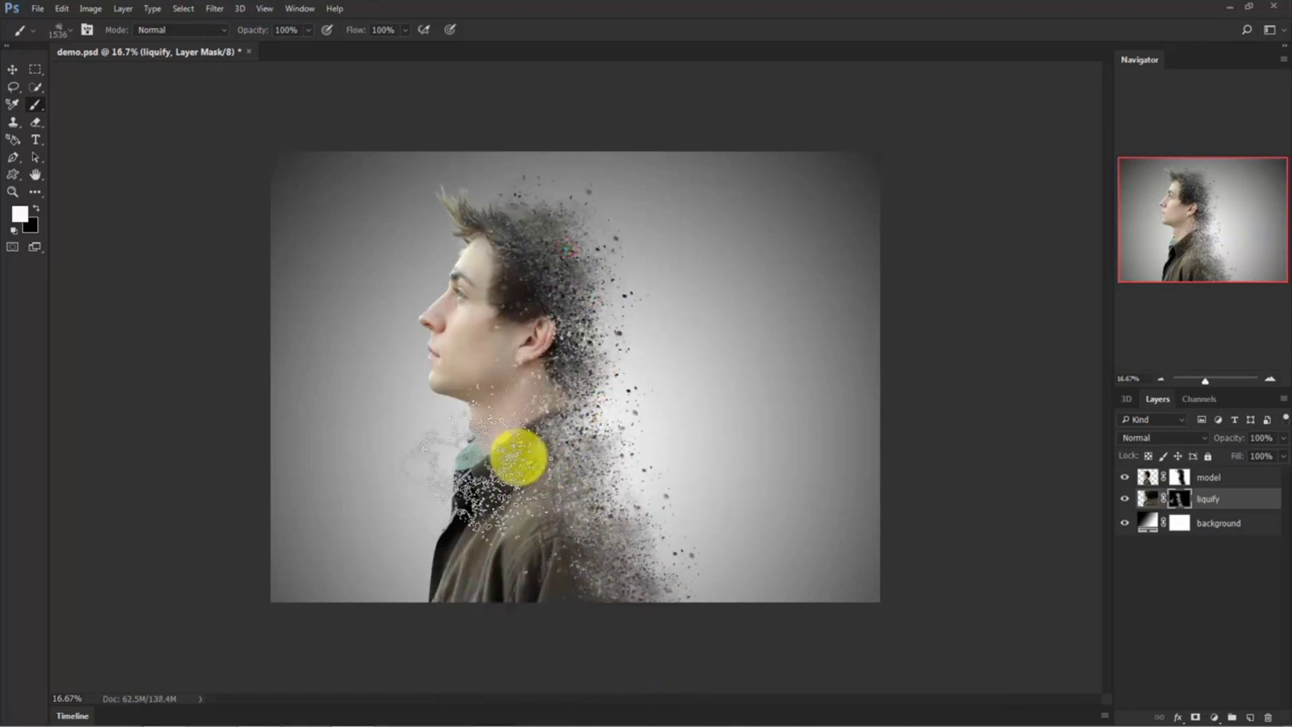
Enlarge the splatter brush to 4000 px and stamp large scattered fragments behind the neck on the liquify mask.
drag(519, 457, 533, 478)
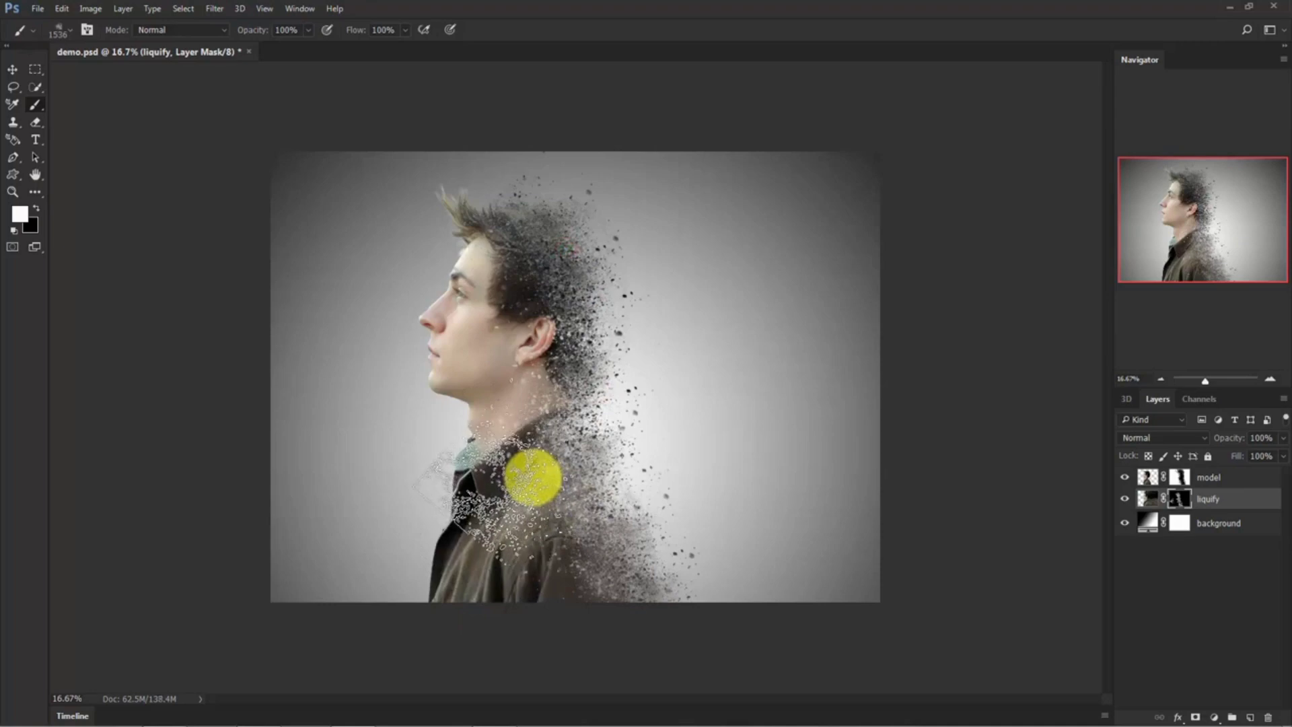
key(bracketright)
key(bracketright)
key(bracketright)
key(bracketright)
key(bracketright)
key(bracketright)
key(bracketright)
key(bracketright)
key(bracketright)
key(bracketright)
key(bracketright)
key(bracketright)
key(bracketright)
key(bracketright)
key(bracketright)
key(bracketright)
key(bracketright)
key(bracketright)
key(bracketright)
key(bracketright)
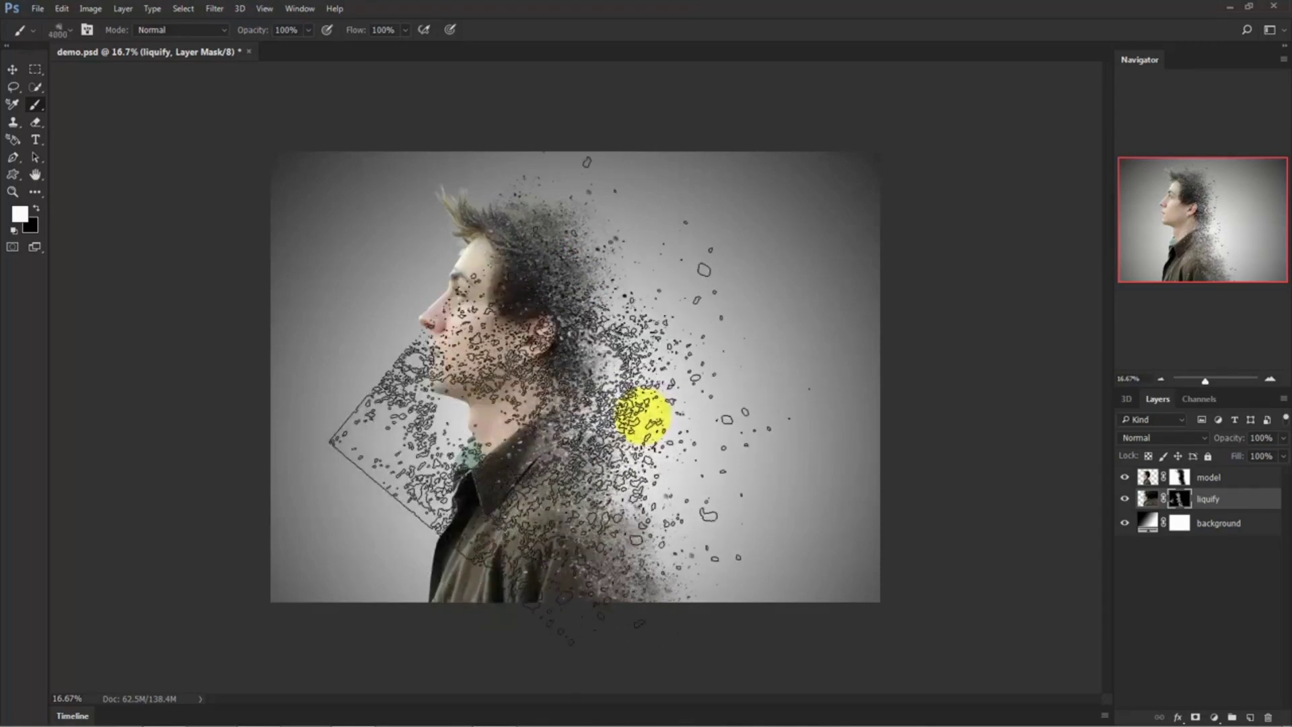
click(680, 404)
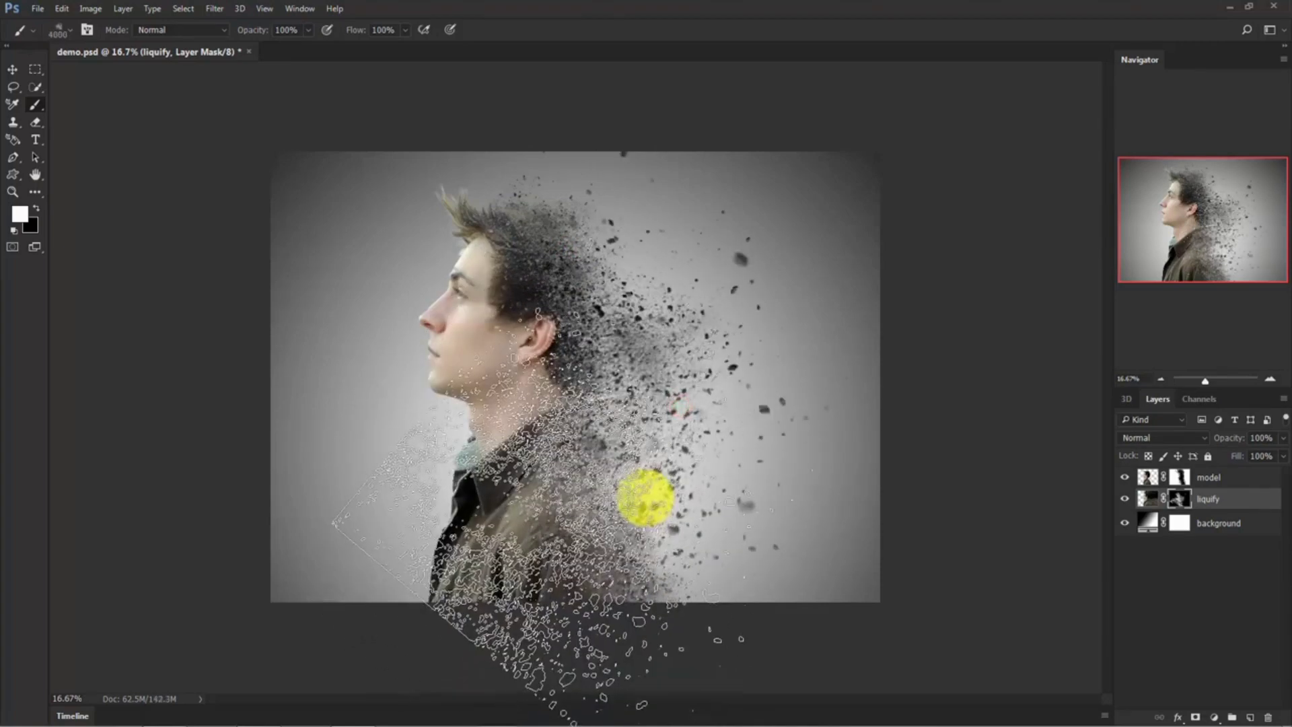
Reduce the splatter brush to 3100 px and stamp white particles behind the shoulder on the liquify mask.
key(bracketleft)
key(bracketleft)
key(bracketleft)
key(bracketleft)
key(bracketleft)
key(bracketleft)
key(bracketleft)
key(bracketleft)
key(bracketleft)
key(bracketleft)
key(bracketleft)
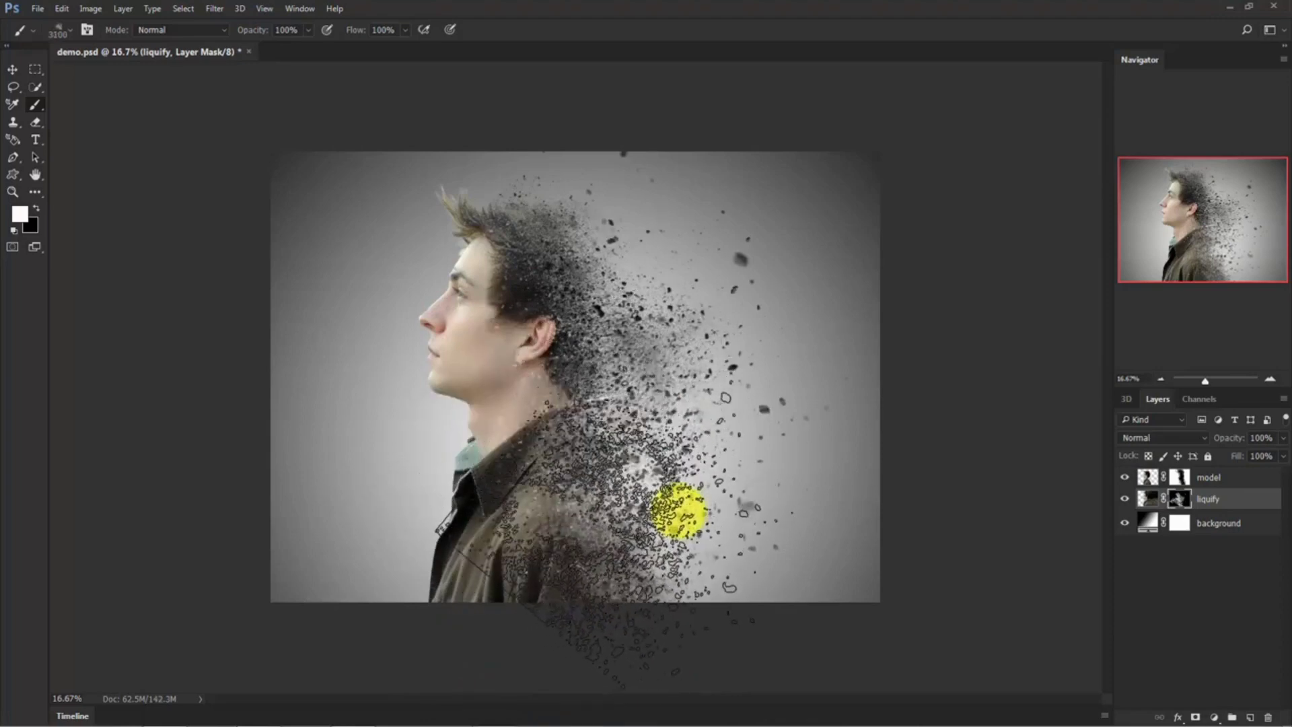
click(678, 515)
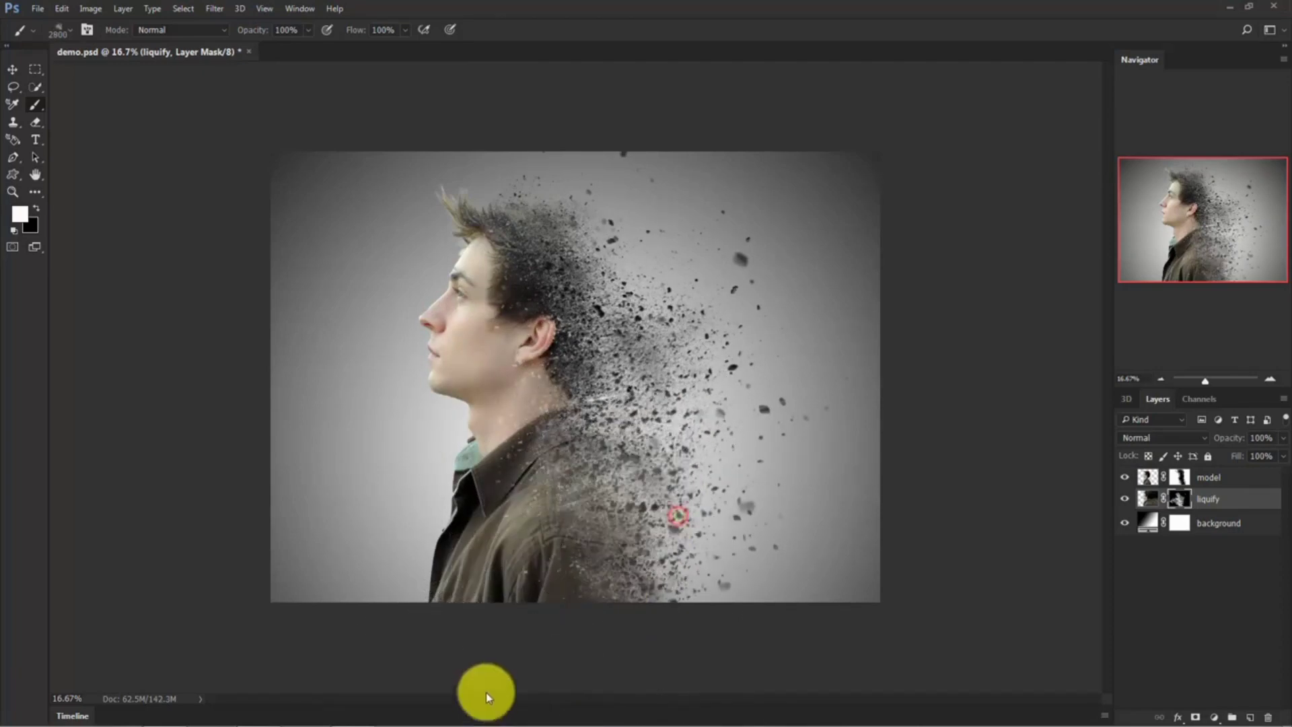
Stamp finer white particles around the back of the head on the liquify mask, using the splatter brush at 2100 px and smaller.
key(bracketleft)
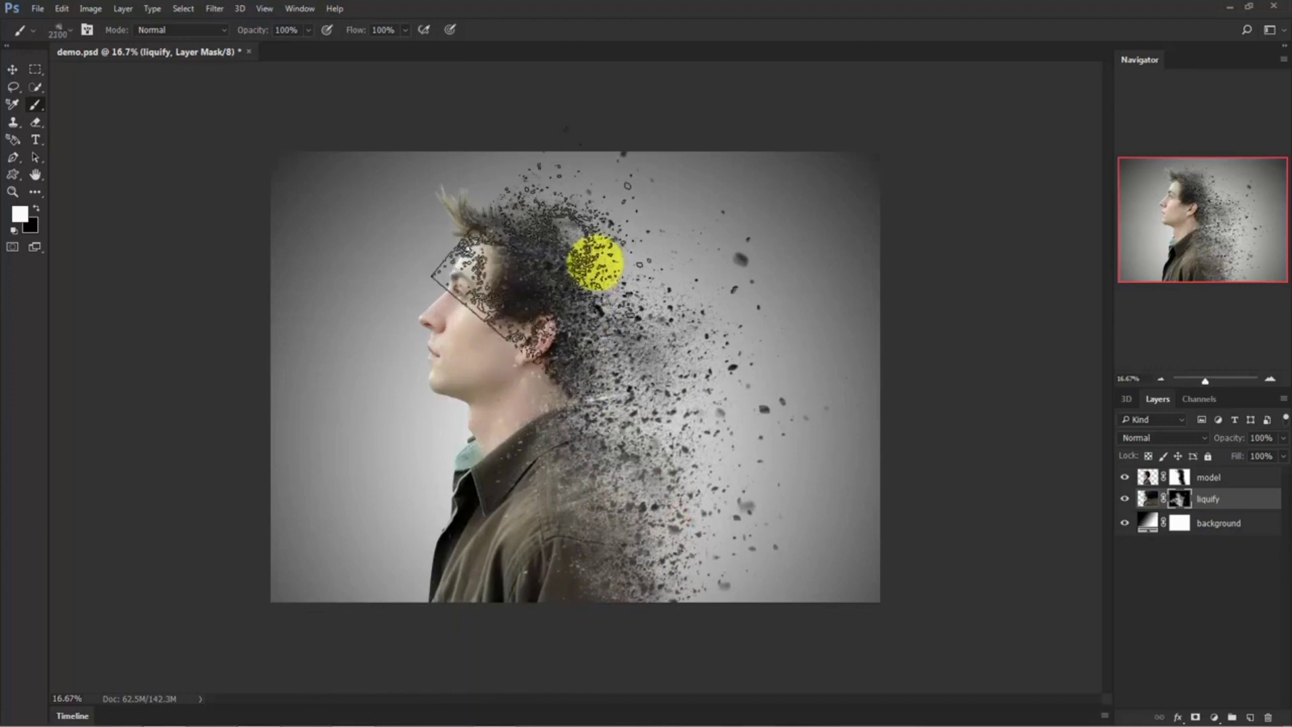
click(610, 267)
key(bracketleft)
key(bracketleft)
key(bracketleft)
key(bracketleft)
key(bracketleft)
key(bracketleft)
key(bracketleft)
key(bracketleft)
key(bracketleft)
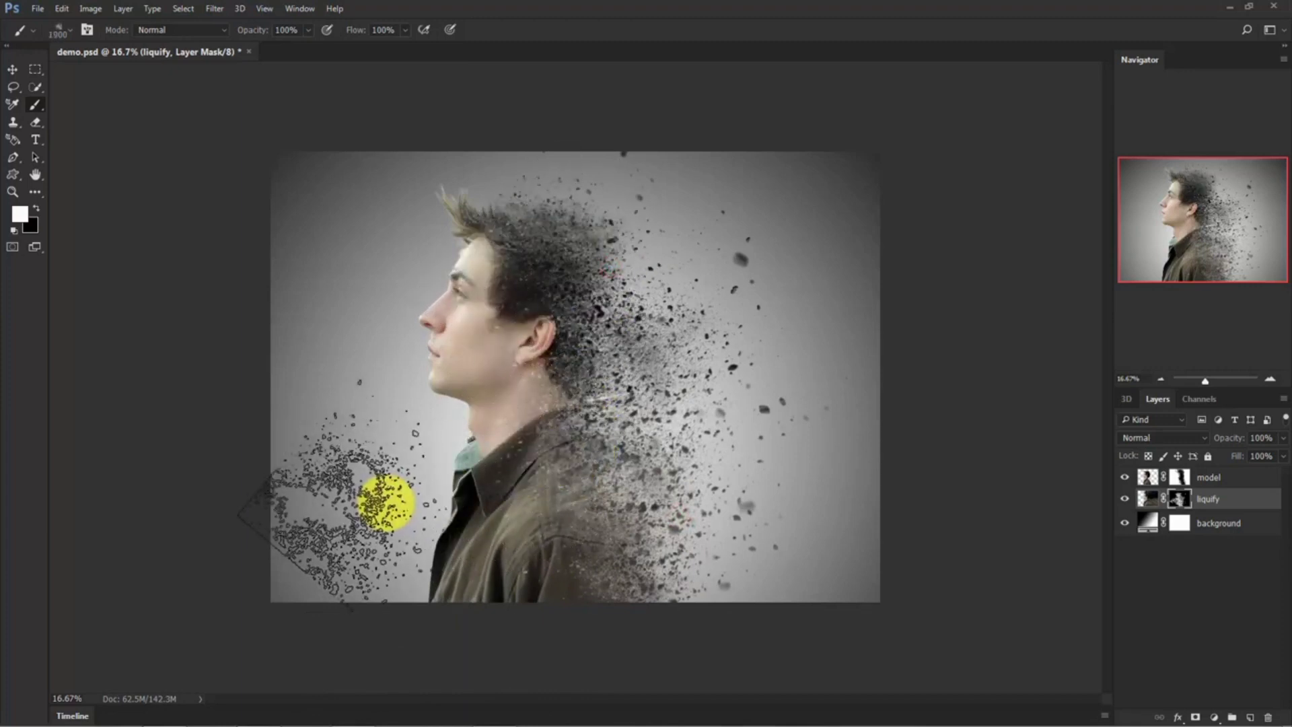
click(587, 289)
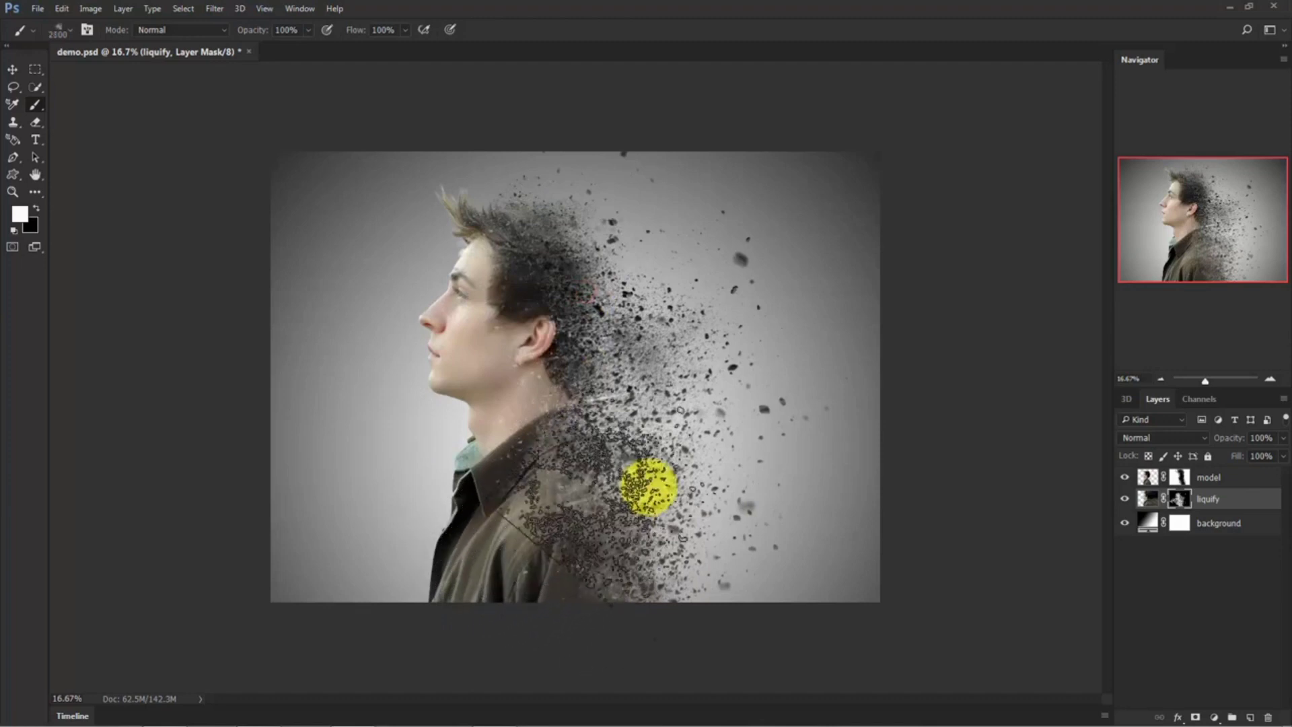
Fill in the shoulder on the liquify mask with a 2000 px splatter stamp, and add an enlarged stamp at the jacket's lower back.
click(643, 482)
key(bracketright)
key(bracketright)
key(bracketright)
key(bracketright)
key(bracketright)
key(bracketright)
key(bracketright)
key(bracketright)
key(bracketright)
click(695, 602)
With the splatter brush at 2100 px, add white stamps behind the head, shoulder and lower jacket on the liquify mask.
key(bracketleft)
key(bracketleft)
key(bracketleft)
key(bracketleft)
key(bracketleft)
key(bracketleft)
key(bracketleft)
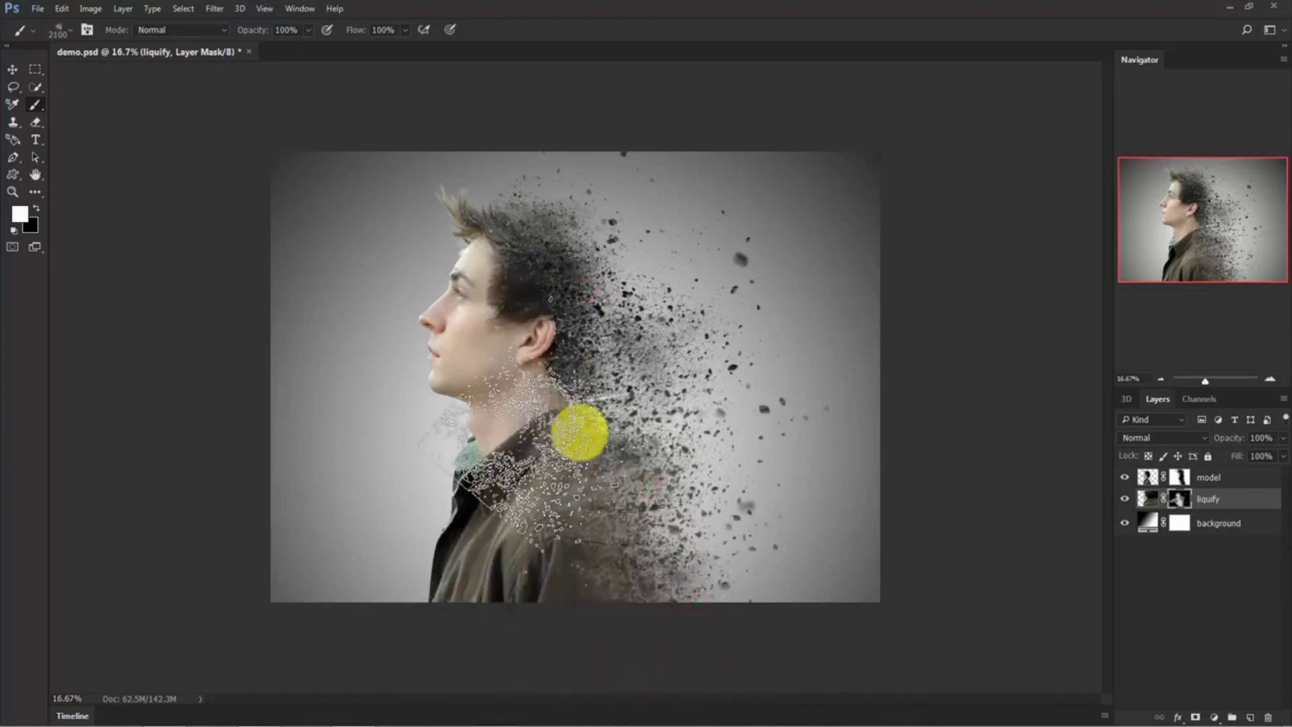
click(594, 284)
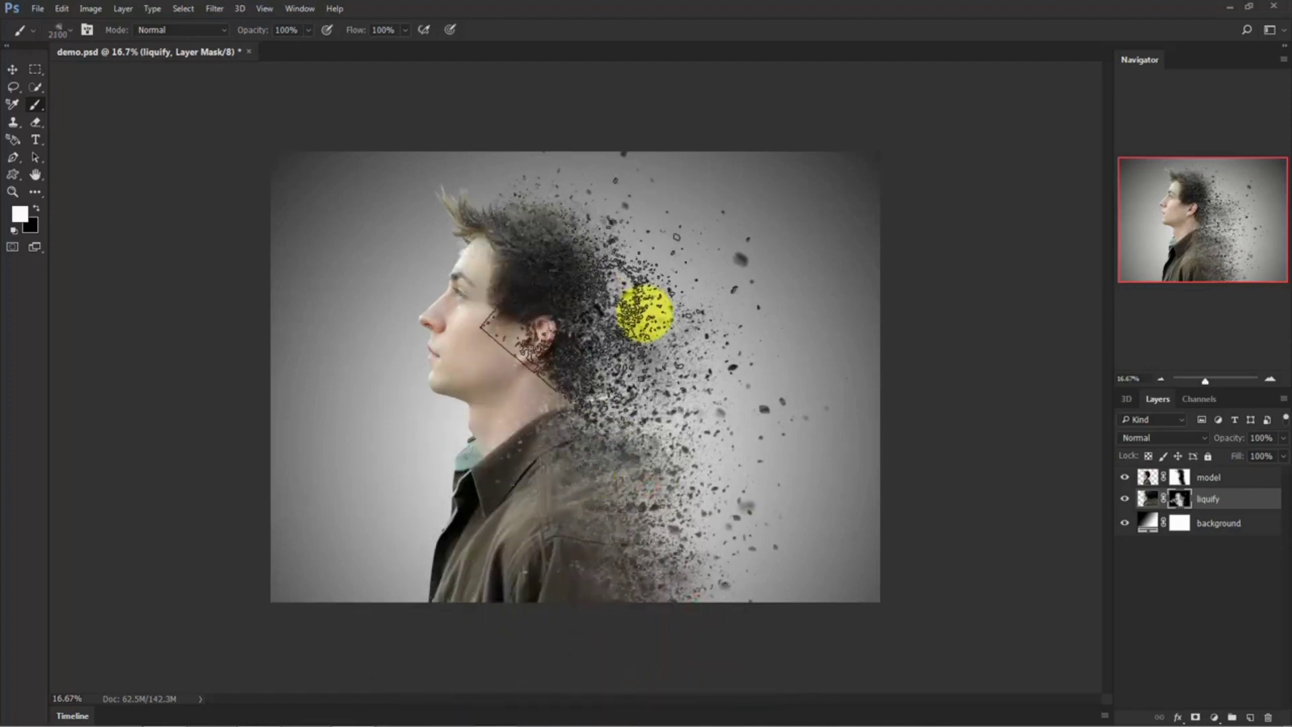
click(649, 331)
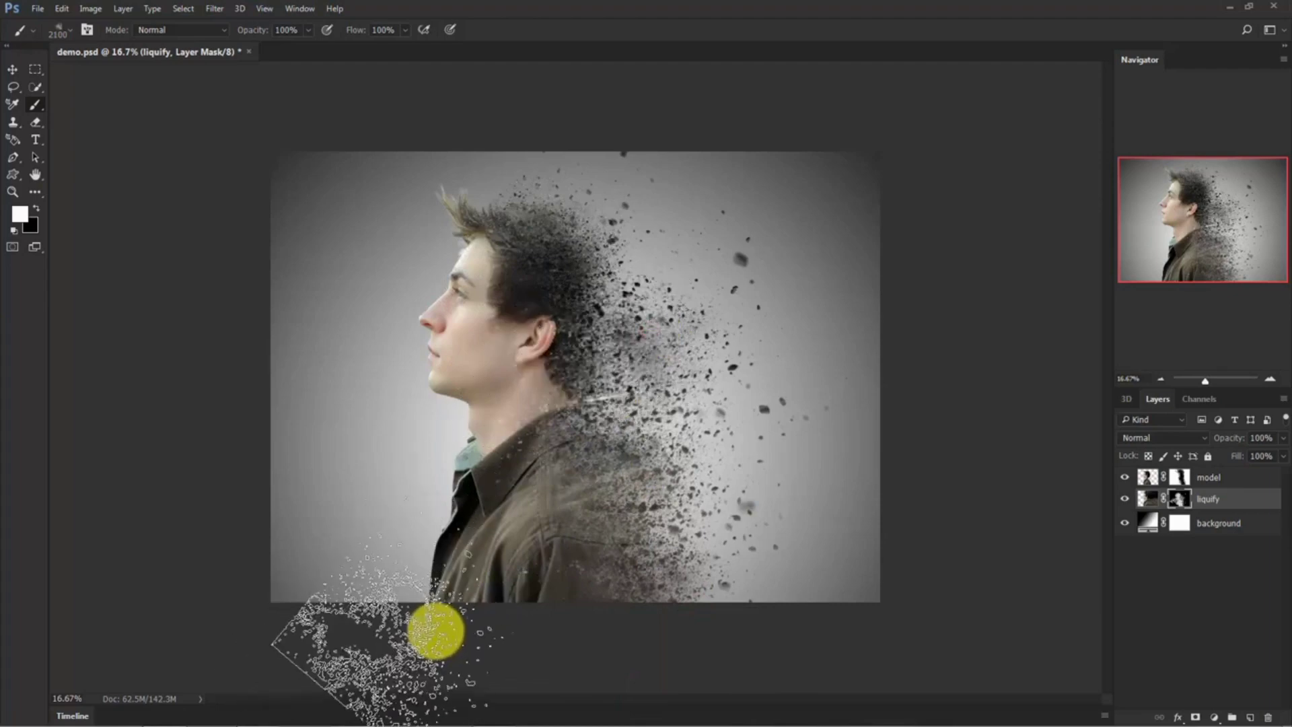
click(623, 450)
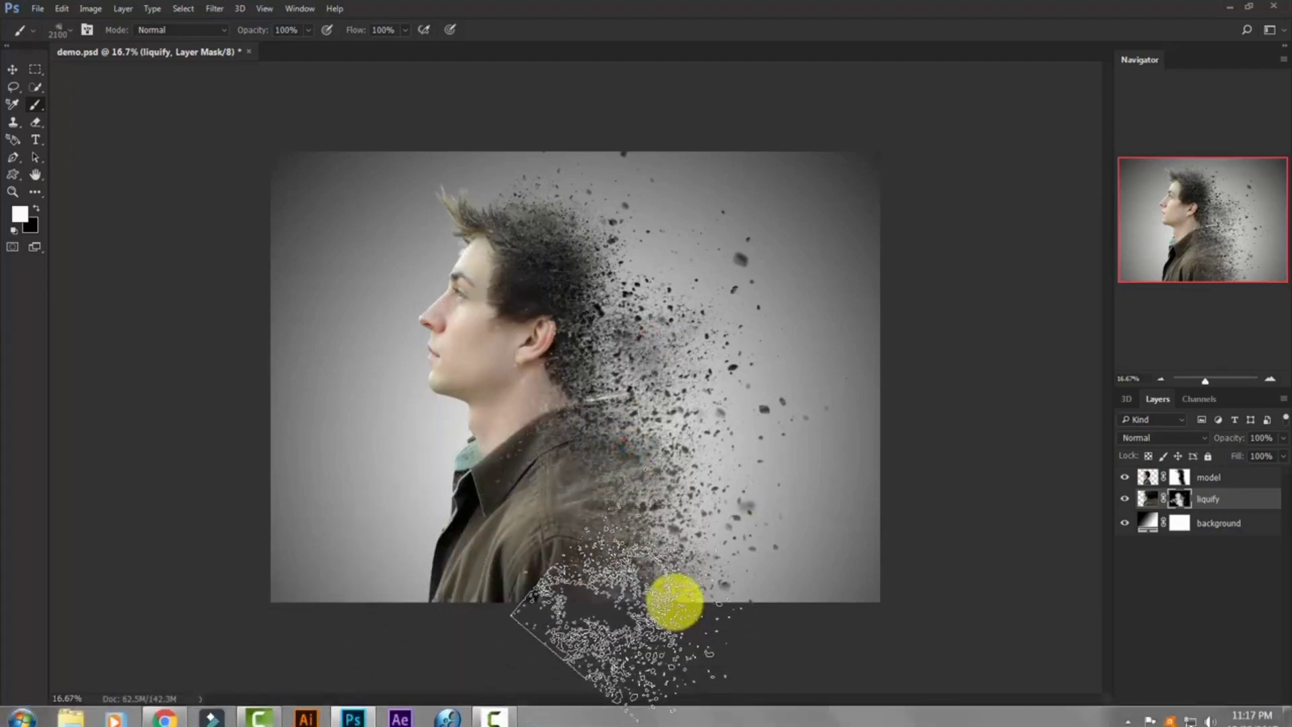
click(675, 602)
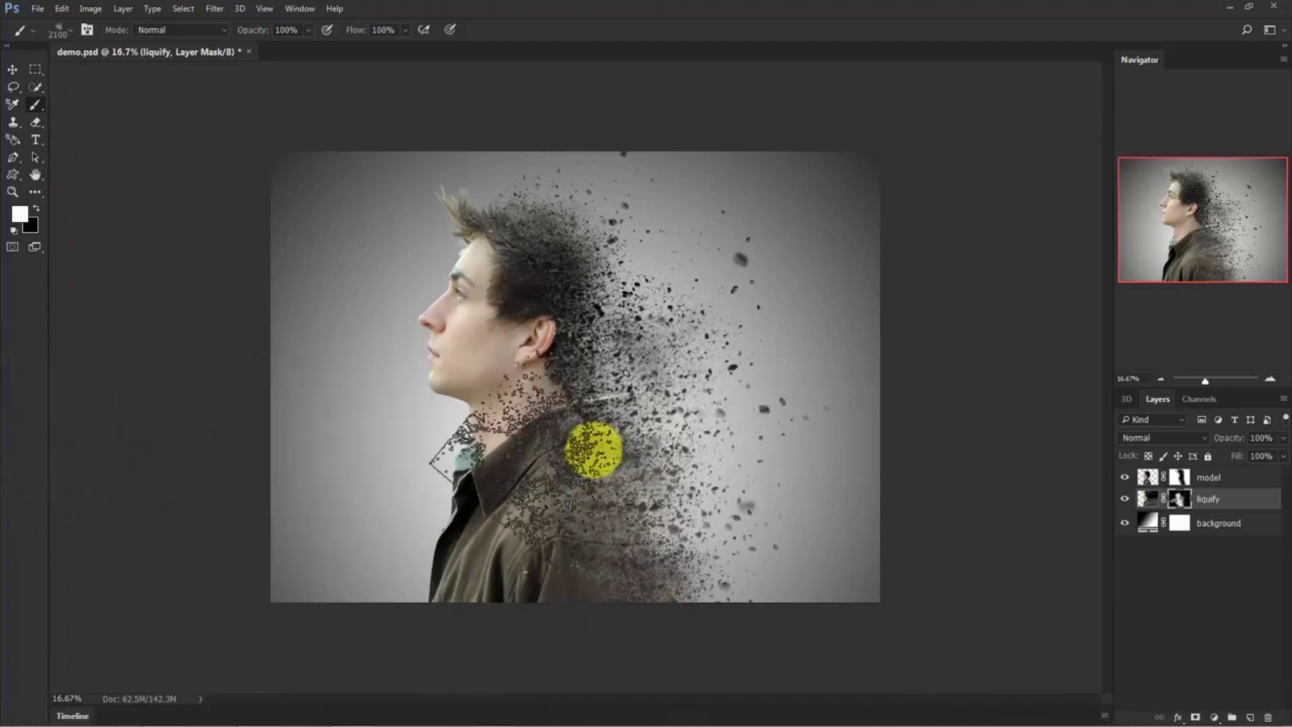
Add a Gradient Map adjustment layer above all the other layers, using the Violet, Orange preset gradient.
click(1203, 597)
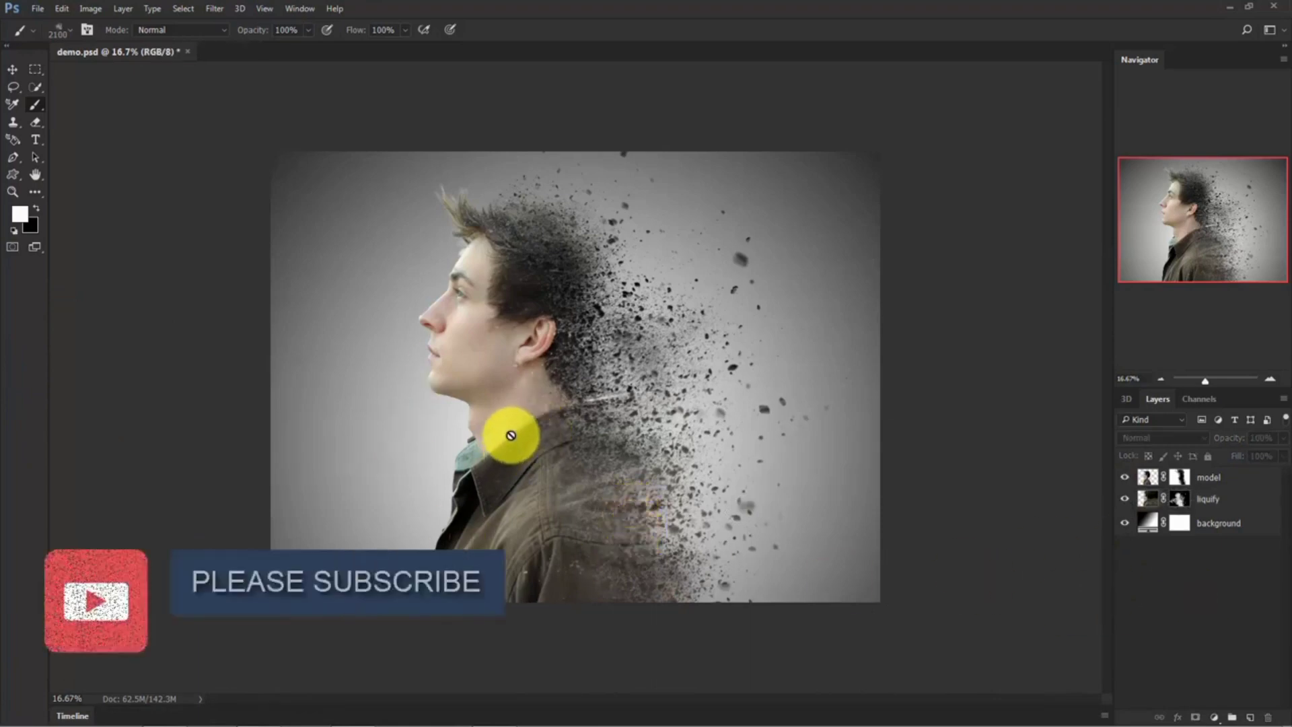
click(1214, 715)
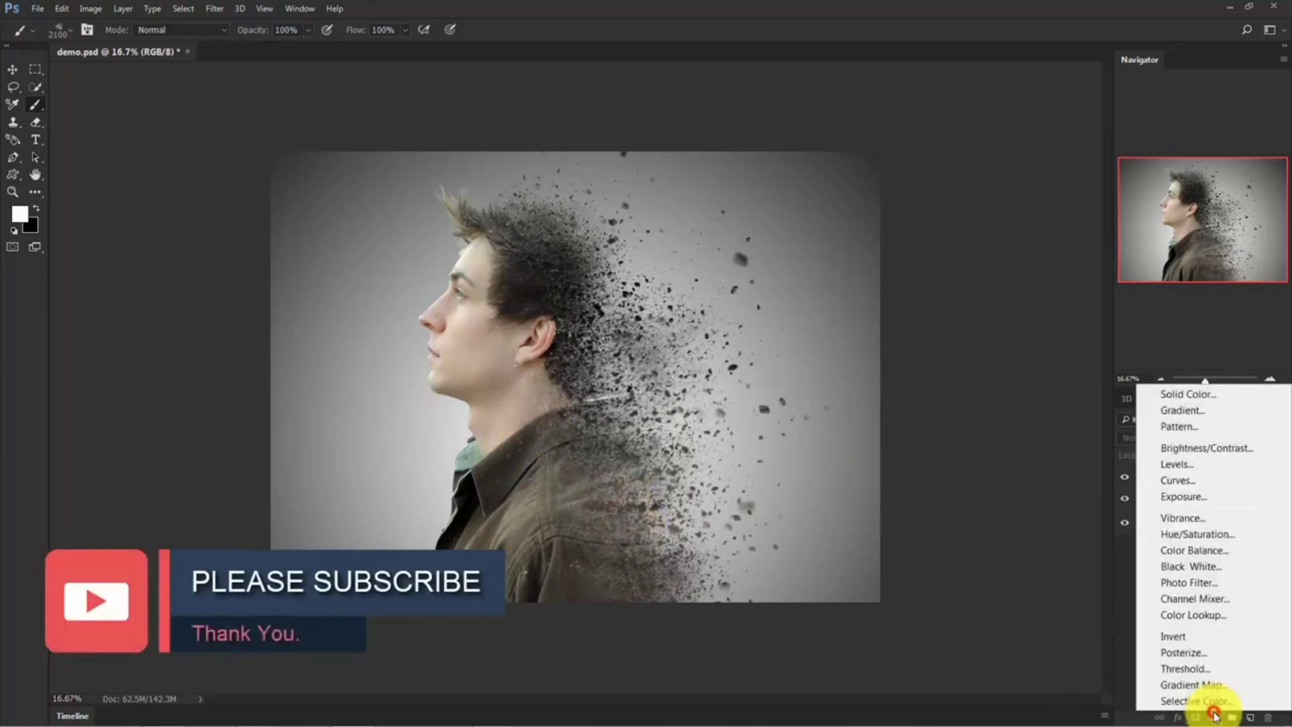
click(1256, 686)
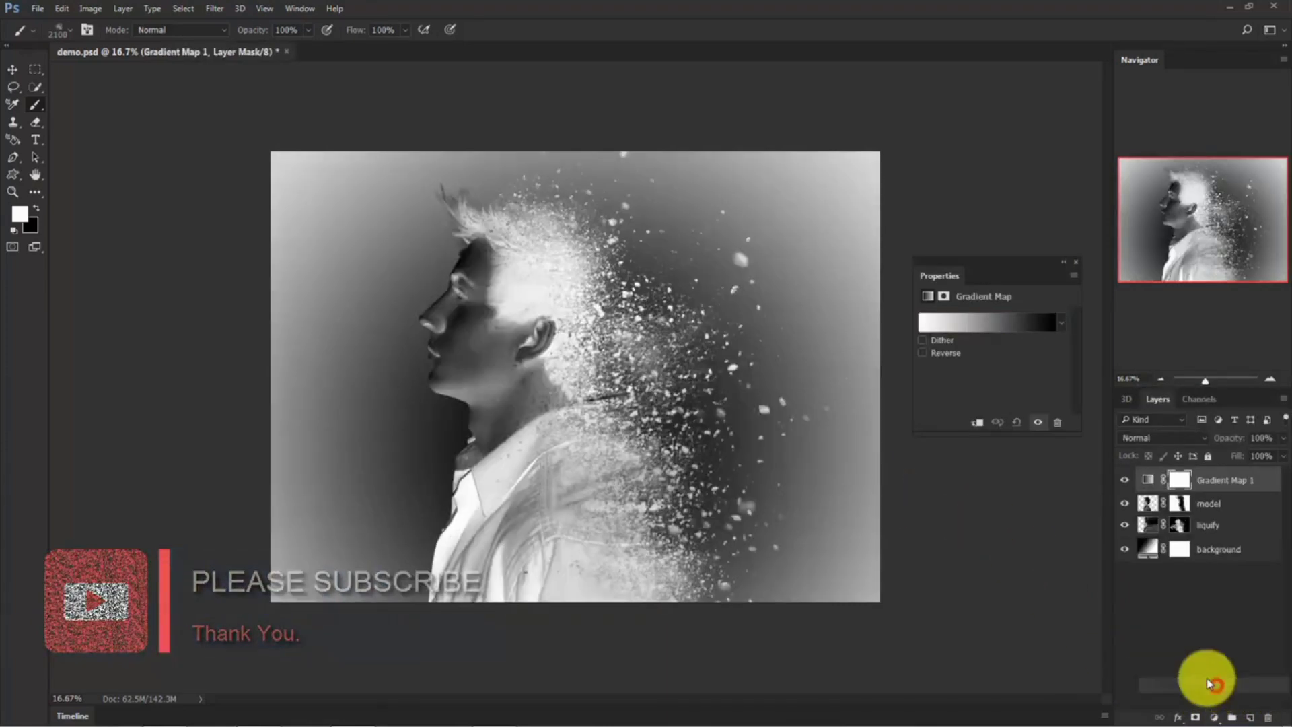
click(996, 325)
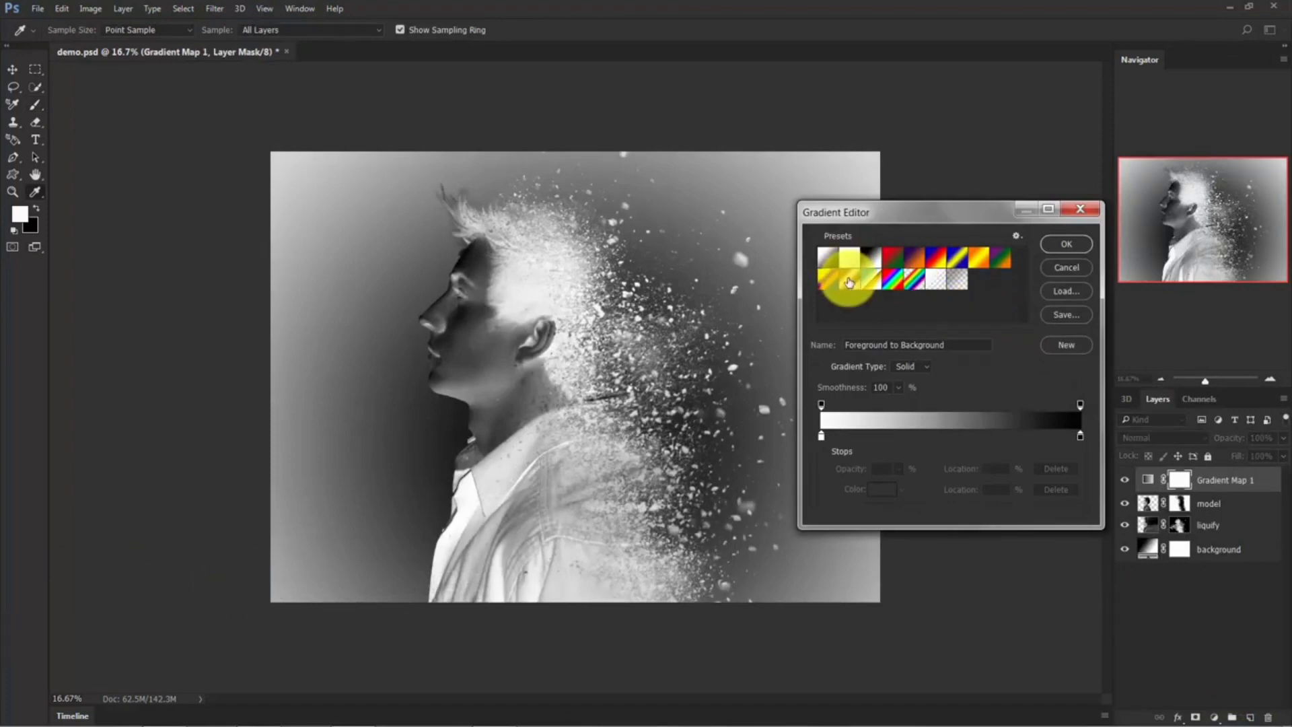
click(920, 261)
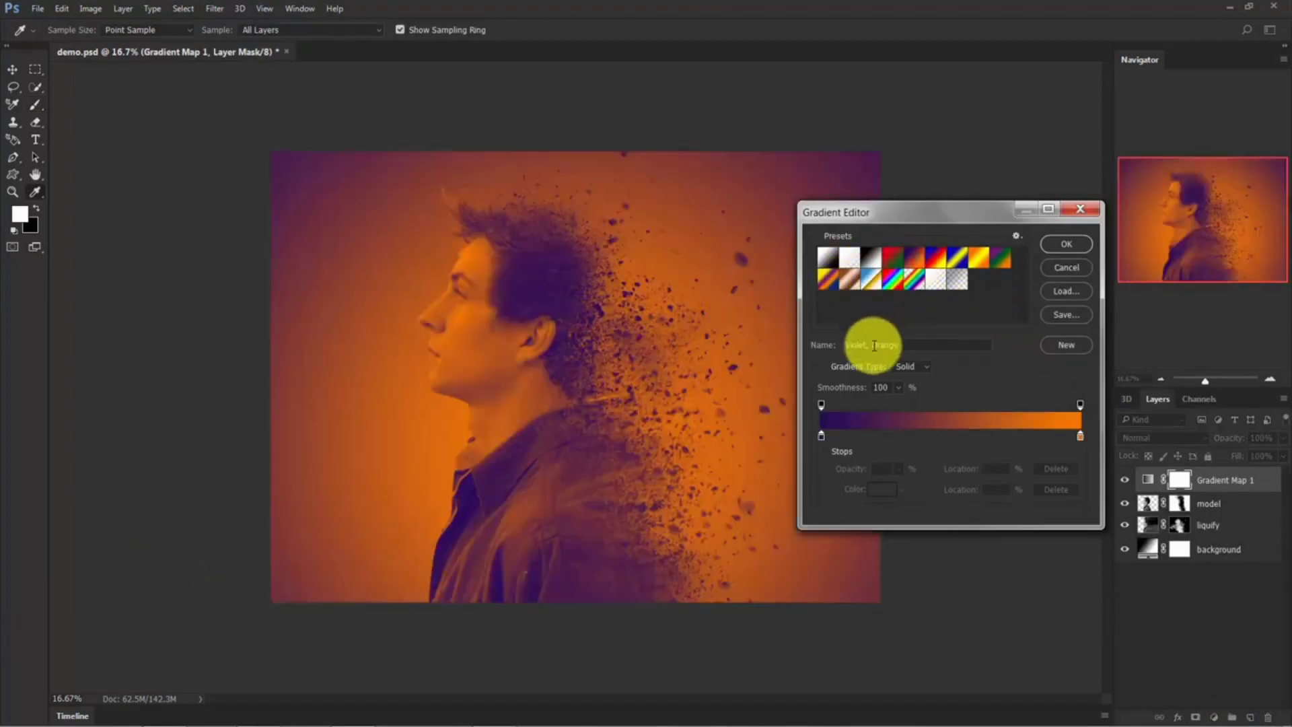
click(895, 347)
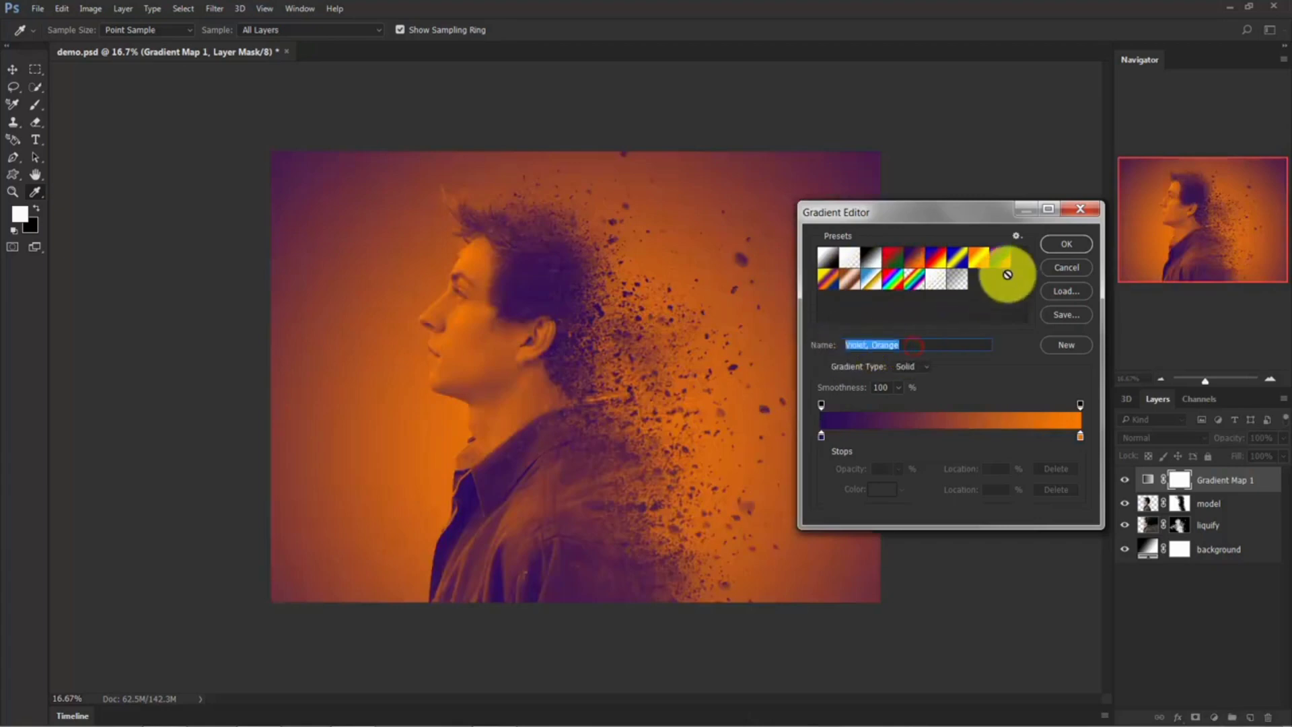
click(1067, 248)
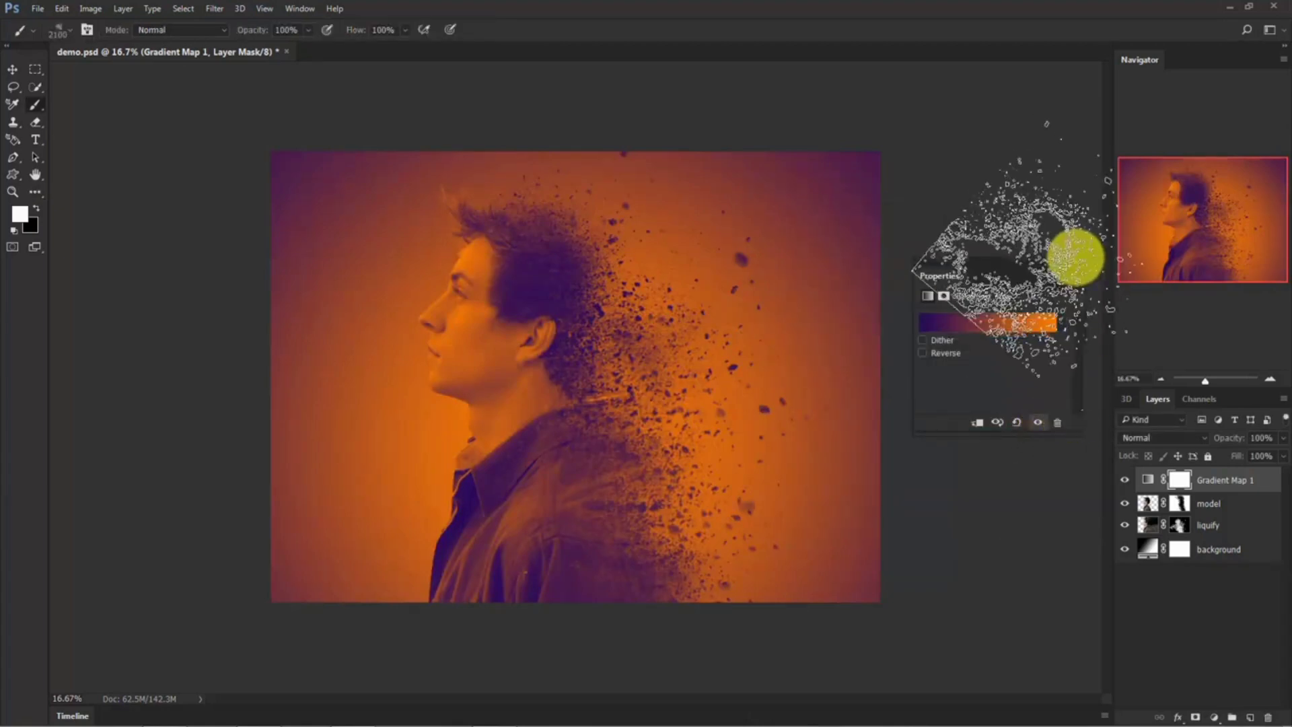
click(1074, 263)
Set the gradient map layer's blend mode to Soft Light and its opacity to 50%.
click(1148, 438)
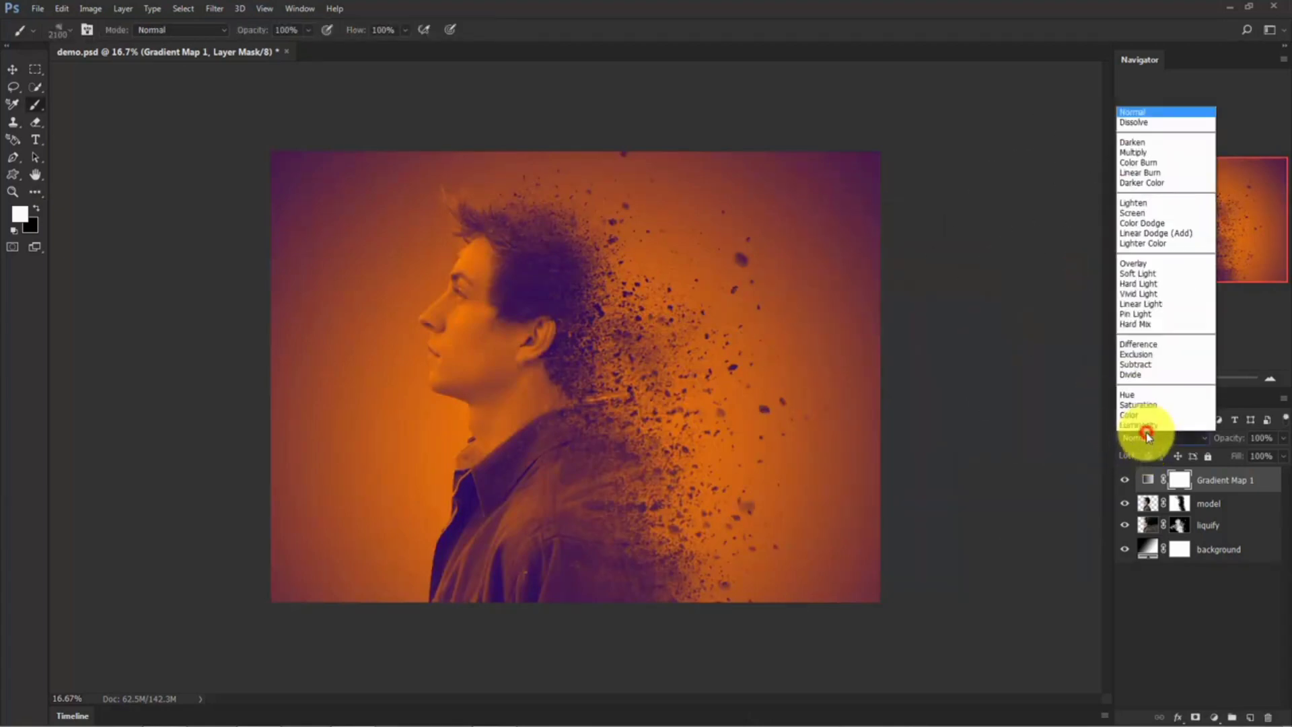
click(1150, 268)
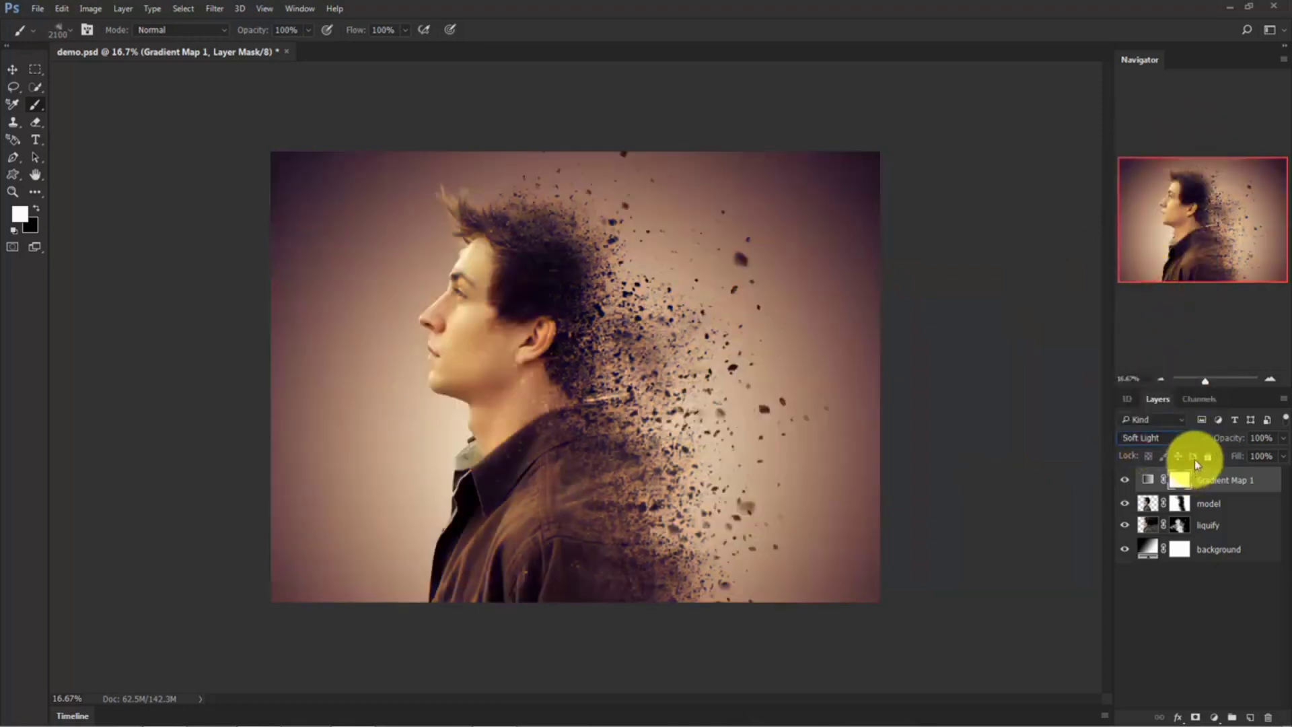
click(1276, 437)
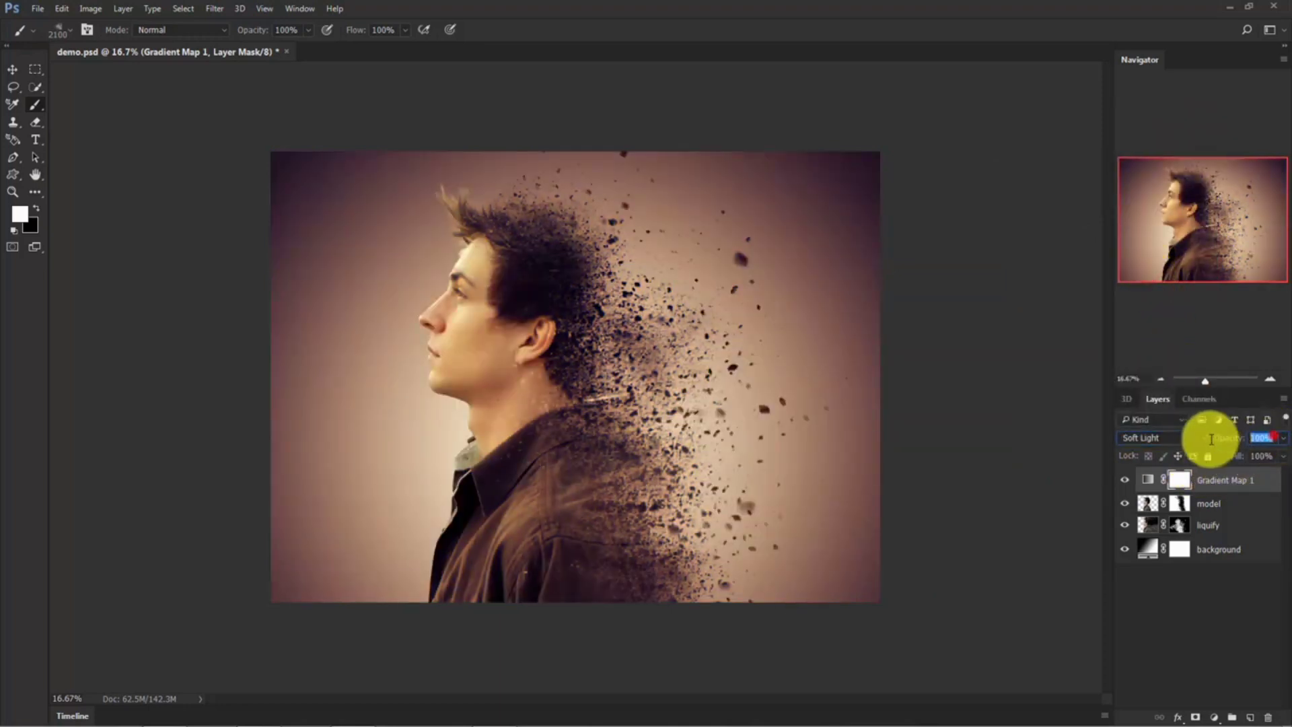
text(50)
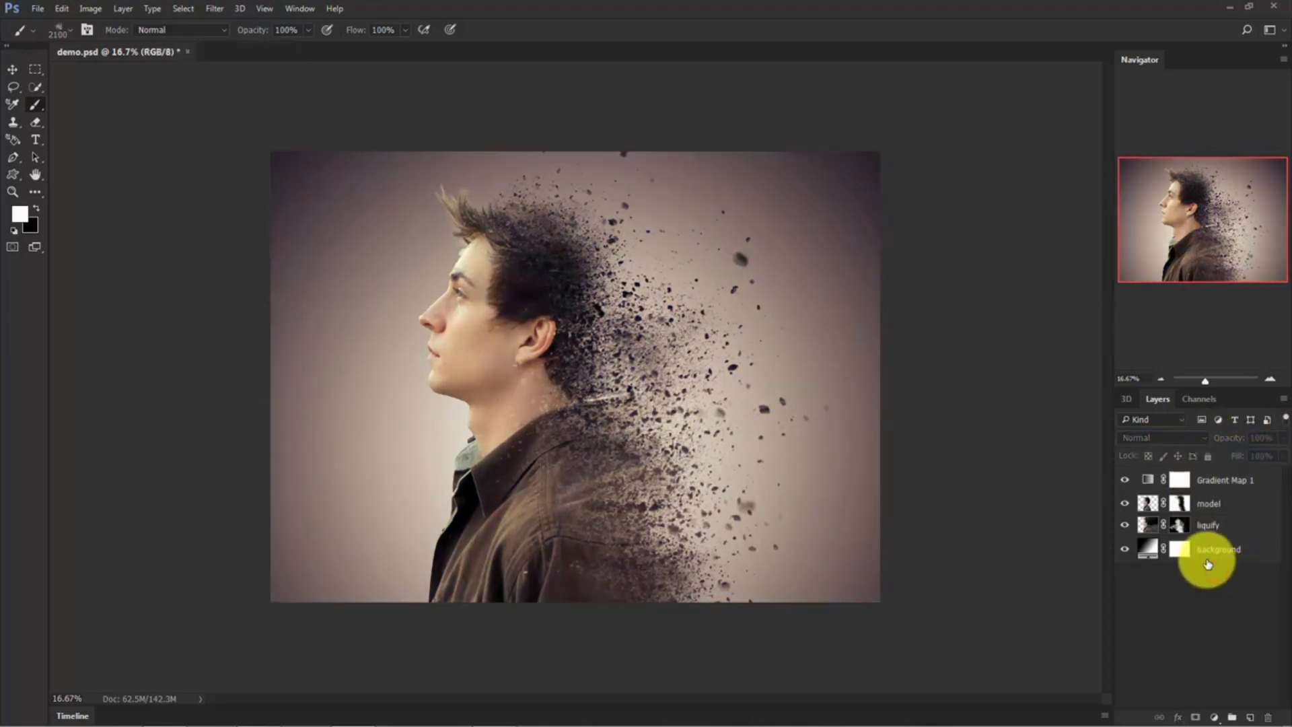
key(ctrl+minus)
key(ctrl+minus)
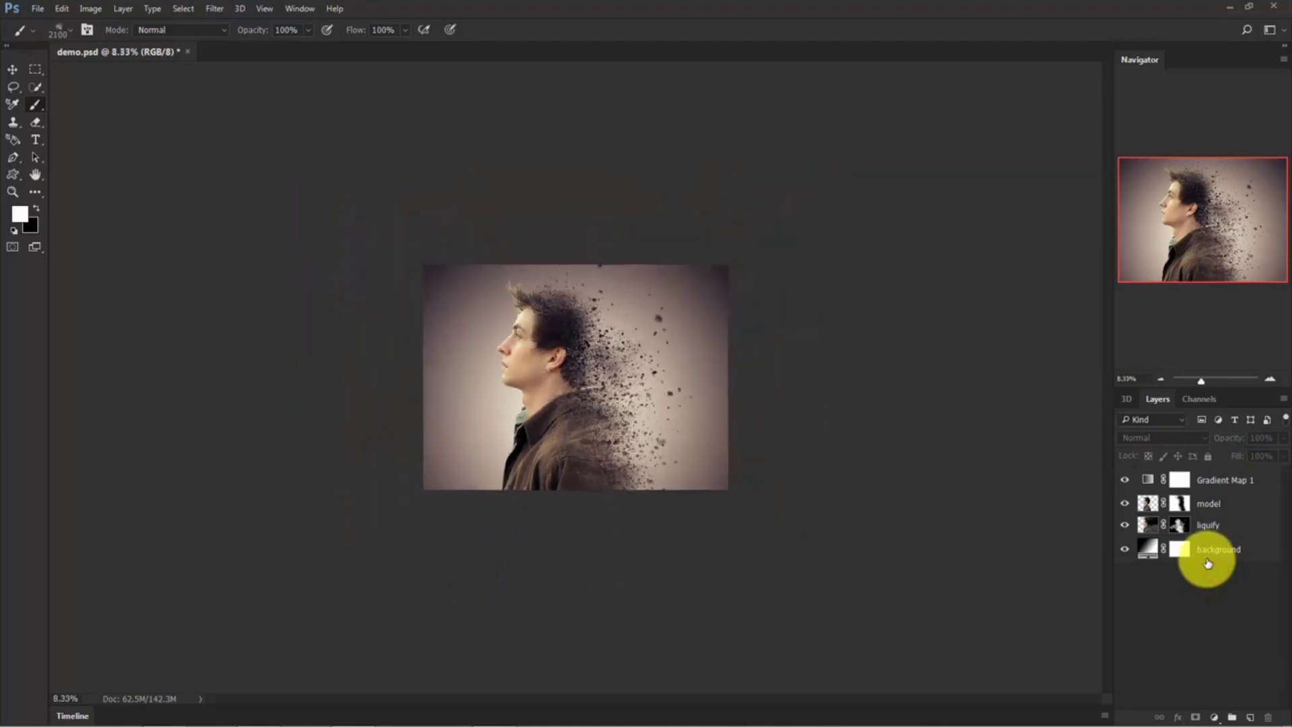
key(ctrl+plus)
key(ctrl+plus)
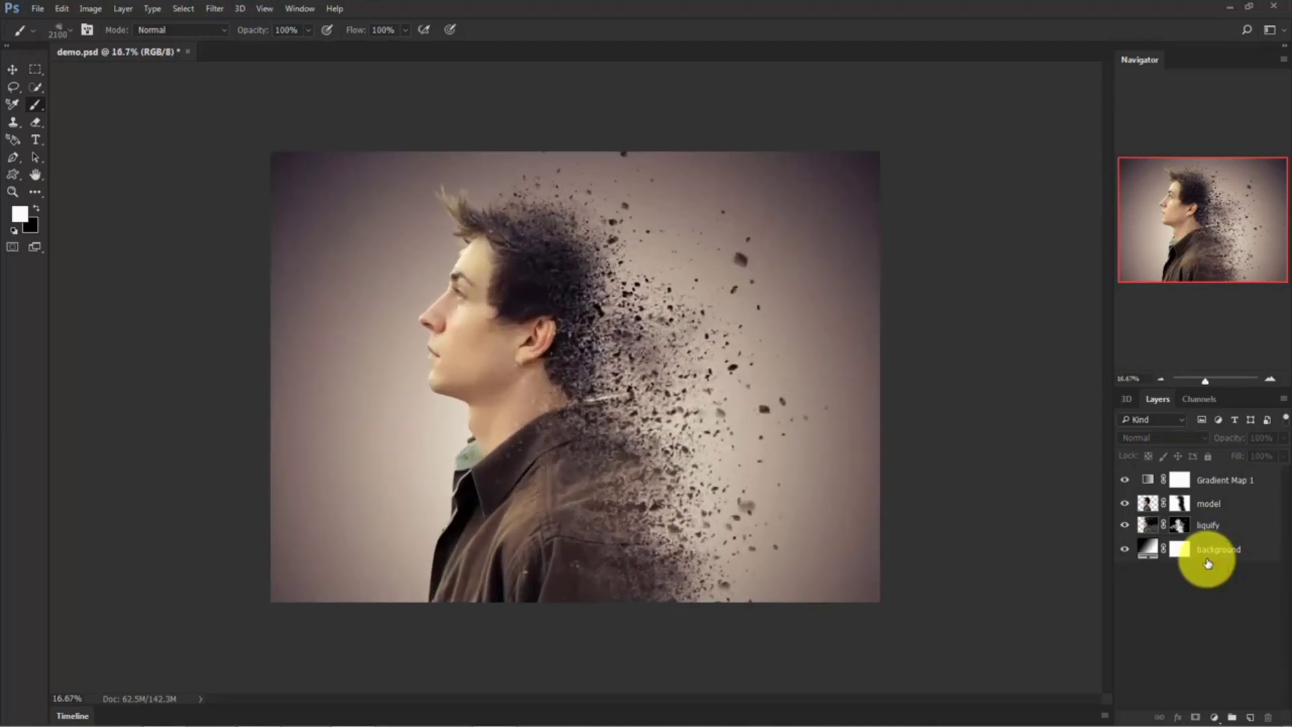